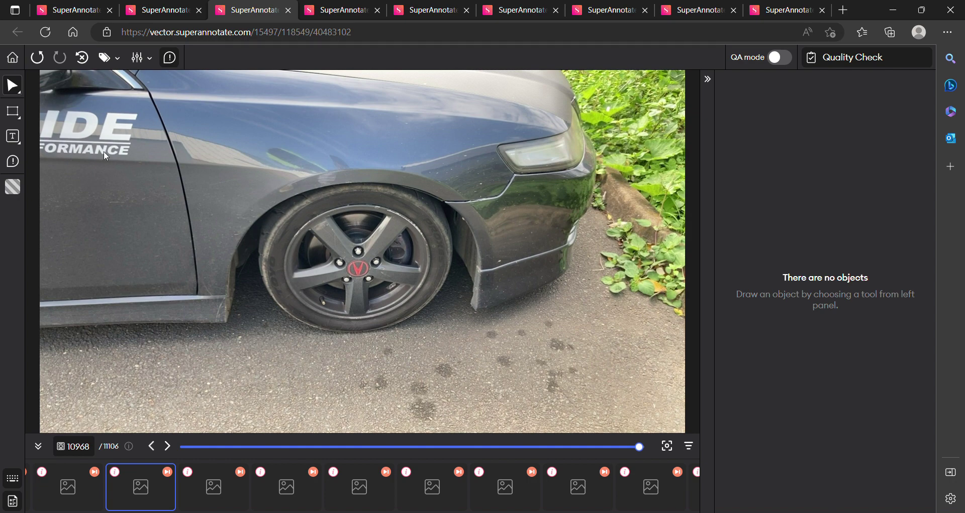
- Switch to the Bounding box tool to annotate car image 10968
{"action": "left_click", "coordinate": [25, 121]}
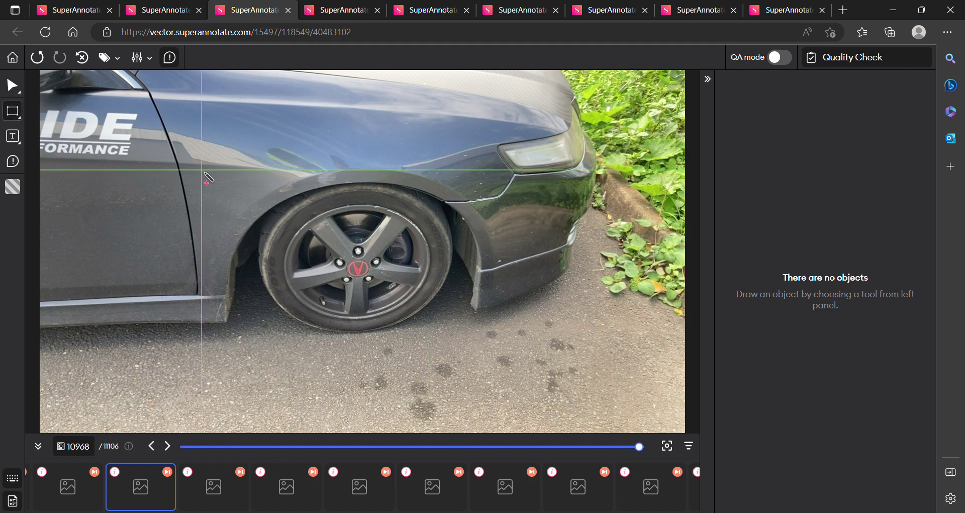
- Draw a 354 x 272 box over the front fender and leave it without a class
{"action": "left_click_drag", "start_coordinate": [193, 120], "coordinate": [372, 256]}
{"action": "left_click", "coordinate": [268, 170]}
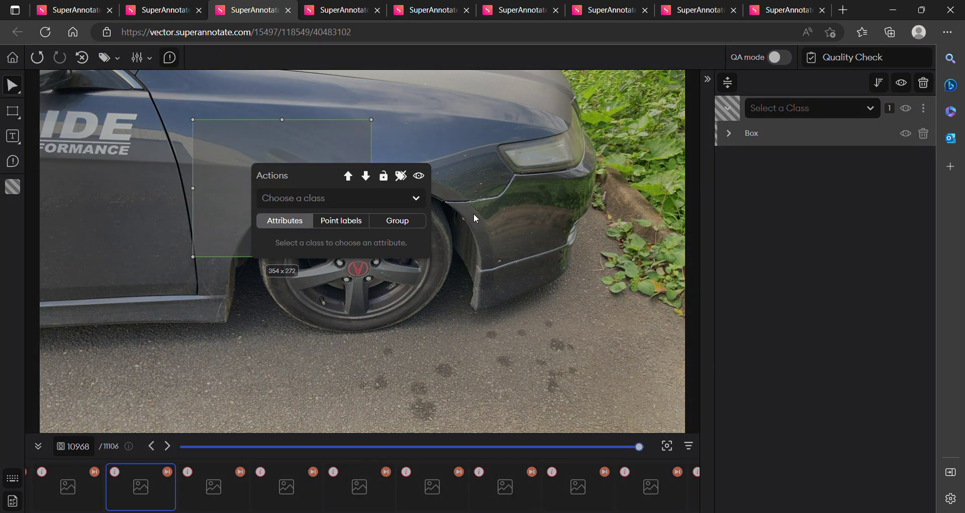
{"action": "key", "text": "Escape"}
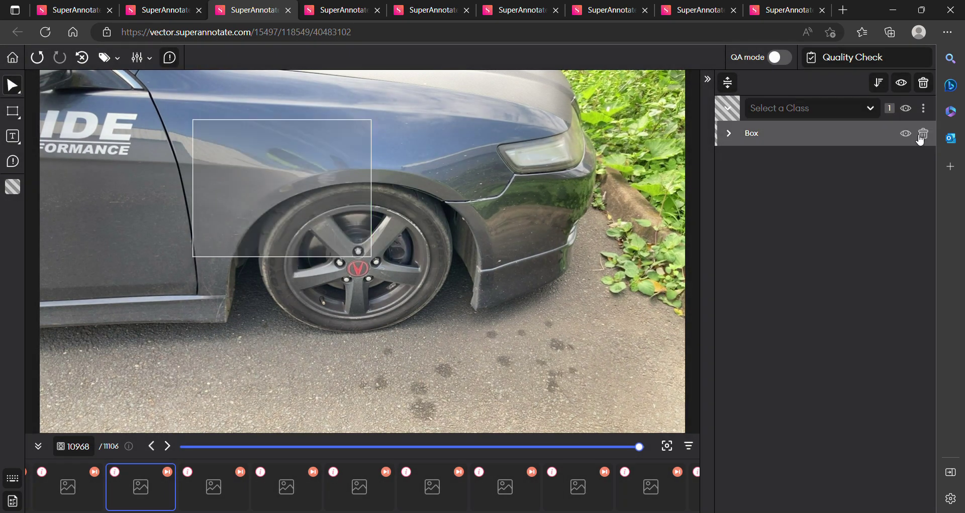
{"action": "left_click", "coordinate": [20, 92]}
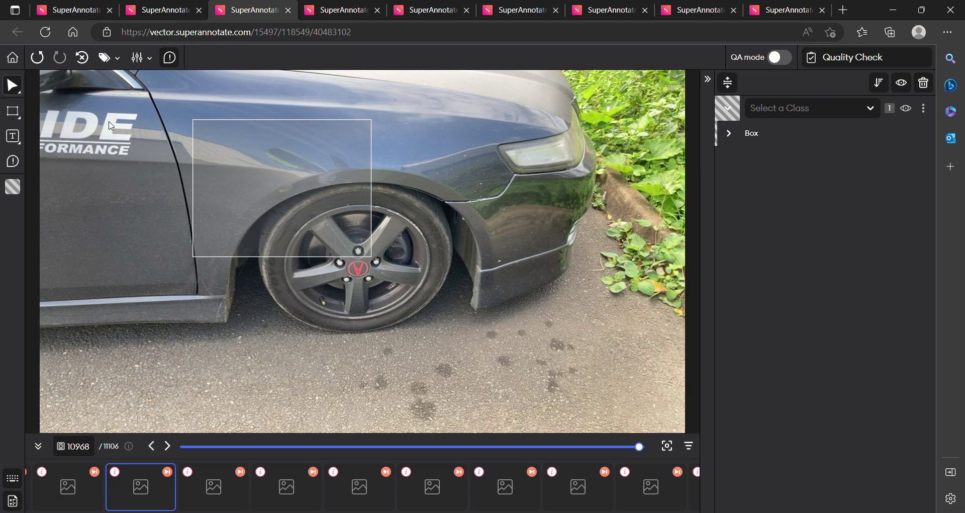
{"action": "mouse_move", "coordinate": [13, 112]}
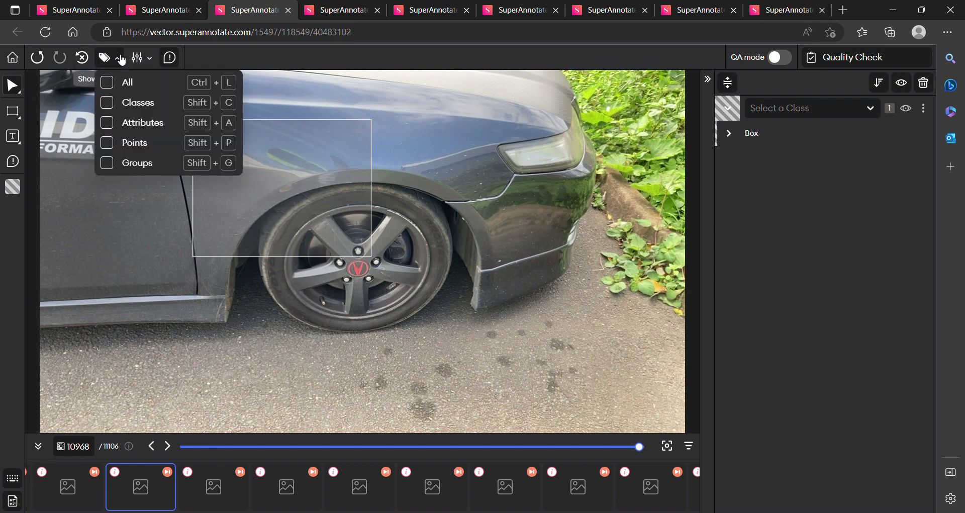
{"action": "left_click", "coordinate": [150, 58]}
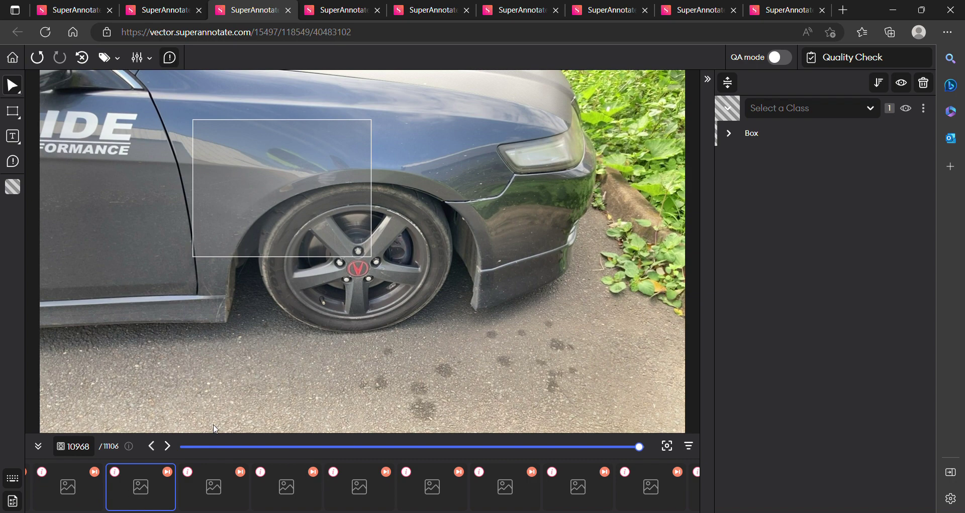
- Replace the fender box with a larger 516 x 318 box covering the fender and upper wheel
{"action": "left_click", "coordinate": [311, 171]}
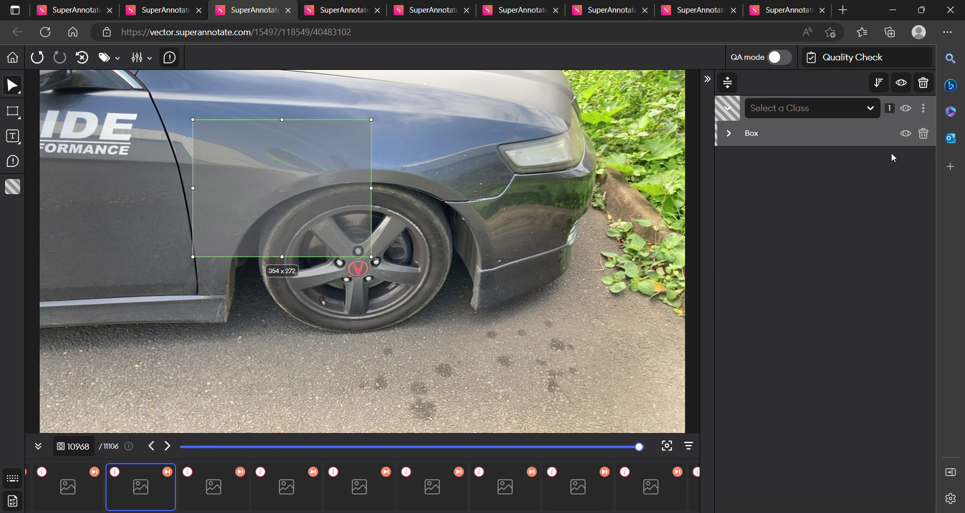
{"action": "left_click", "coordinate": [924, 134]}
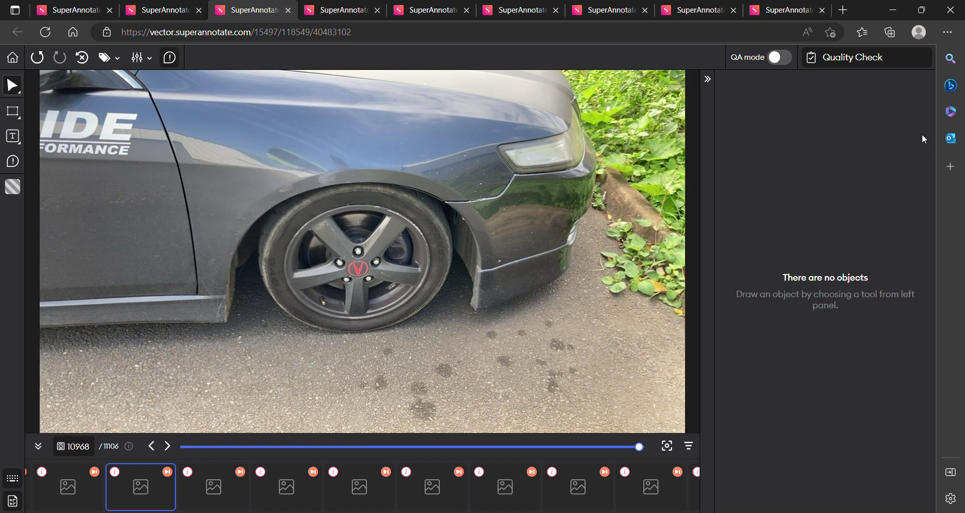
{"action": "left_click", "coordinate": [19, 113]}
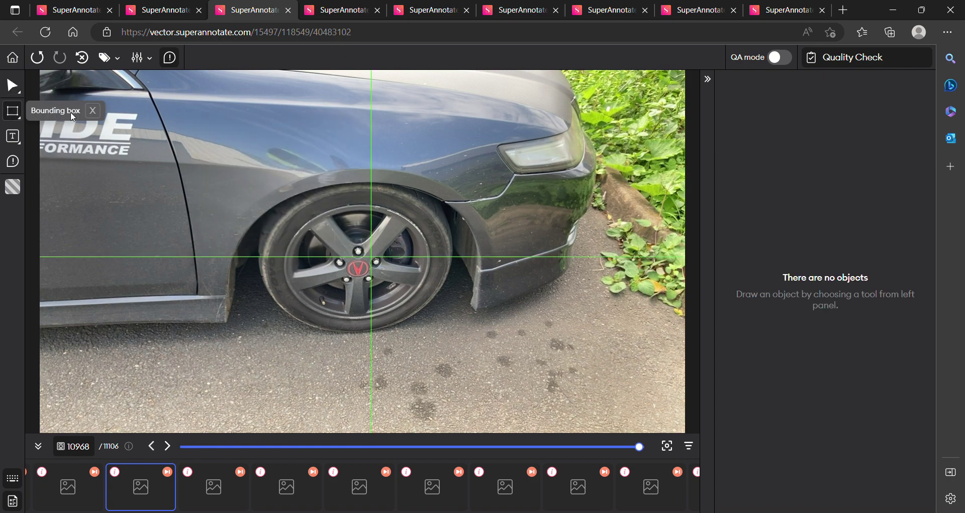
{"action": "mouse_move", "coordinate": [200, 122]}
{"action": "left_mouse_down"}
{"action": "mouse_move", "coordinate": [347, 246]}
{"action": "mouse_move", "coordinate": [425, 282]}
{"action": "mouse_move", "coordinate": [460, 283]}
{"action": "left_mouse_up"}
{"action": "left_click", "coordinate": [331, 183]}
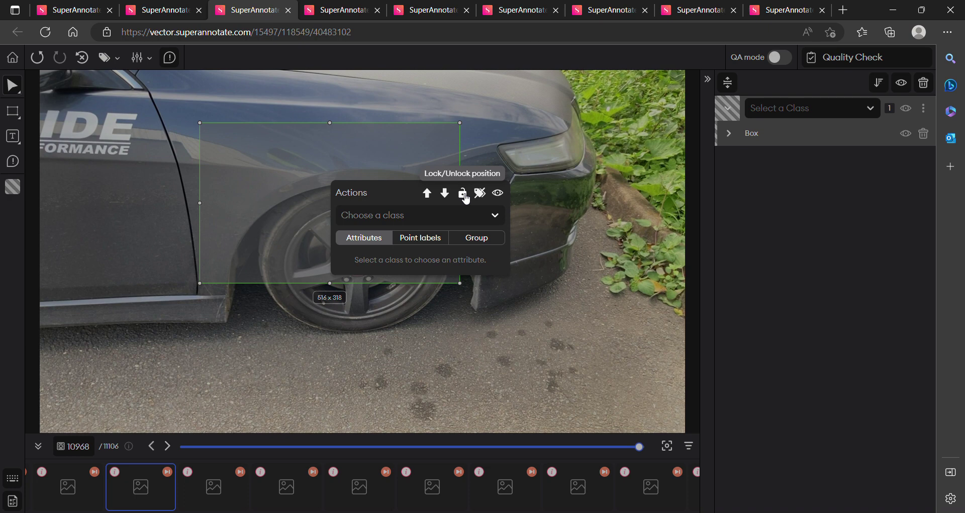
- Briefly hide and reshow the 516 x 318 box, then bring up its class list
{"action": "left_click", "coordinate": [497, 194]}
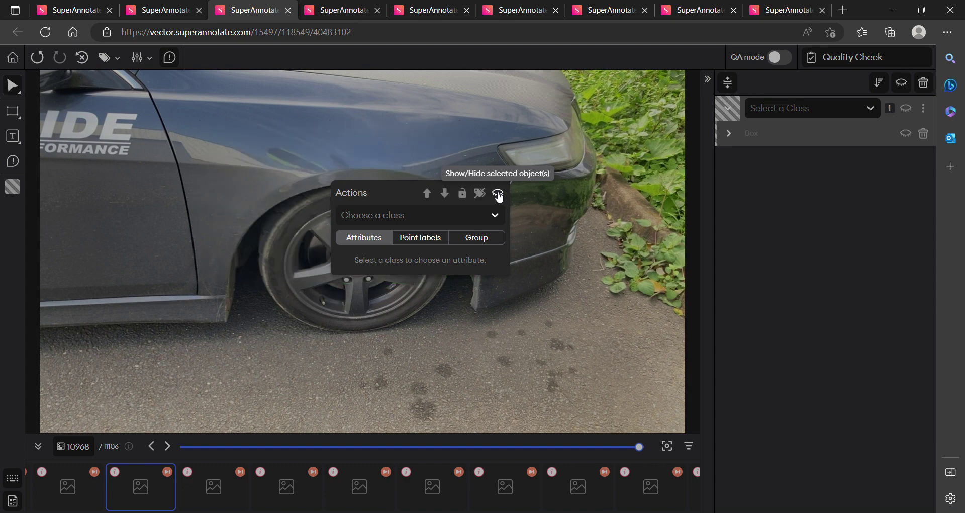
{"action": "left_click", "coordinate": [498, 195]}
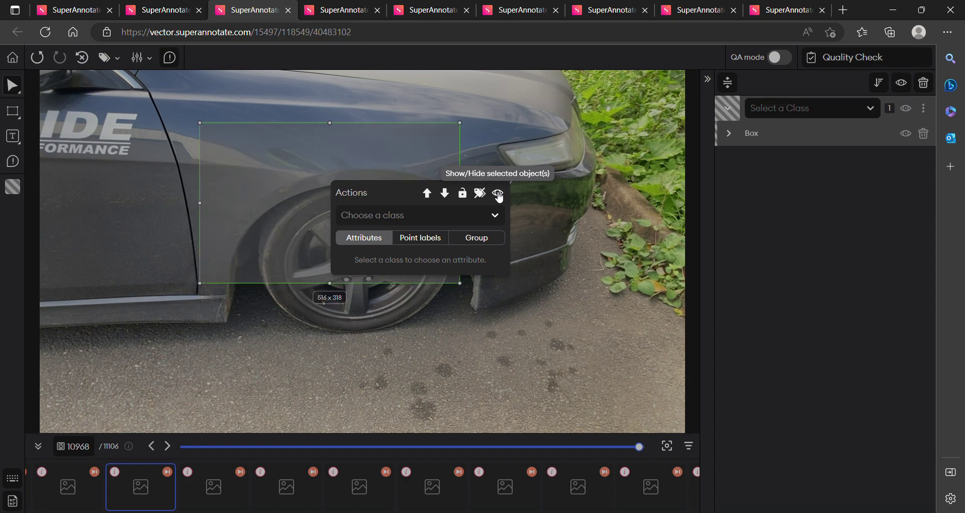
{"action": "left_click", "coordinate": [478, 214]}
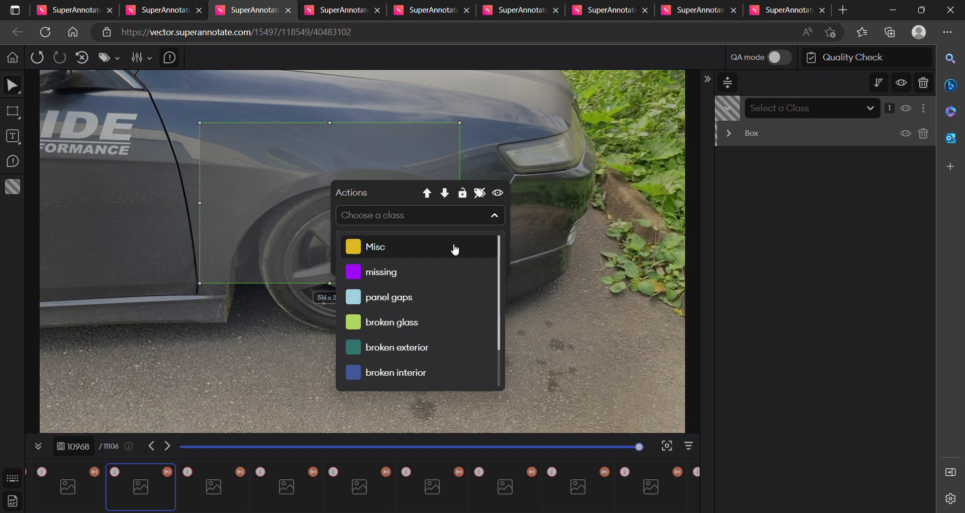
- Assign the class 'missing' to the fender box
{"action": "left_click", "coordinate": [441, 270]}
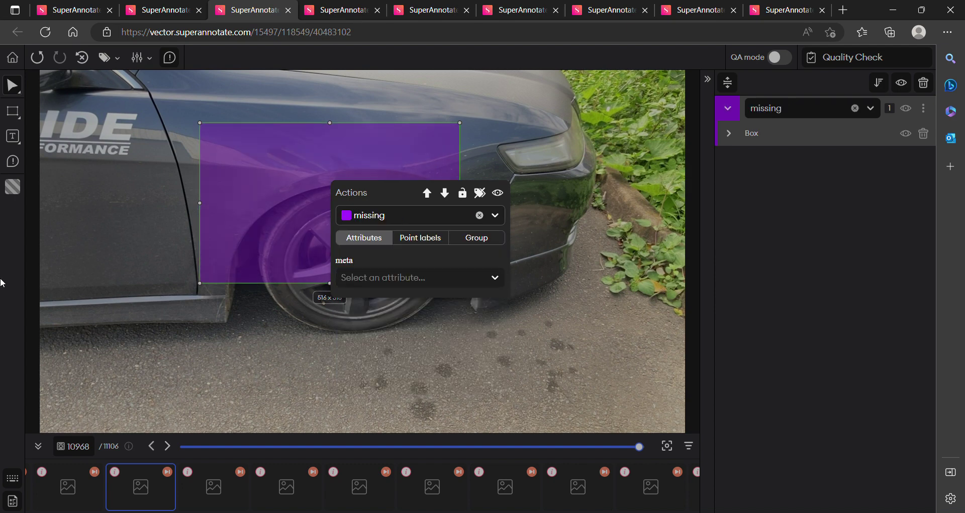
{"action": "left_click", "coordinate": [394, 278]}
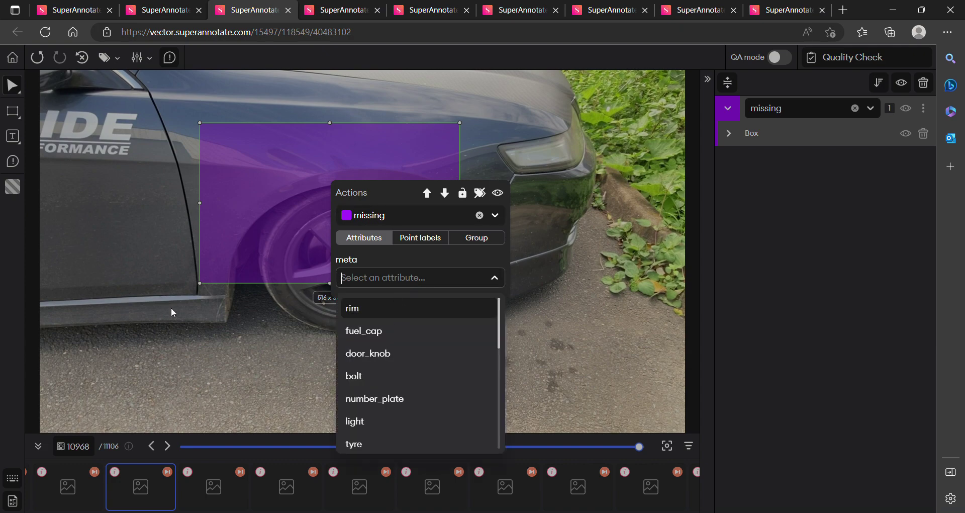
{"action": "left_click", "coordinate": [544, 227]}
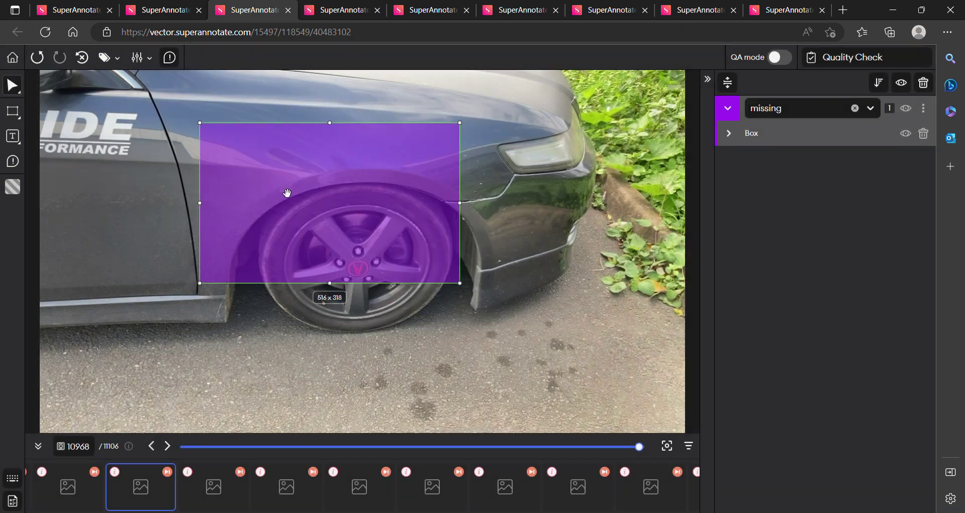
- Browse the car-part options in the box's meta attribute list without choosing one
{"action": "right_click", "coordinate": [361, 217]}
{"action": "left_click", "coordinate": [414, 304]}
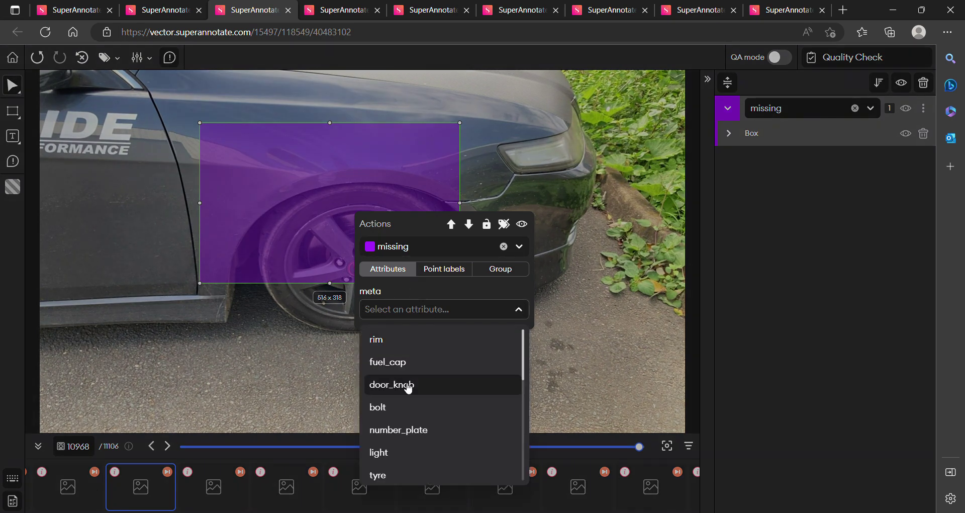
{"action": "scroll", "coordinate": [408, 387], "scroll_direction": "down", "scroll_amount": 1}
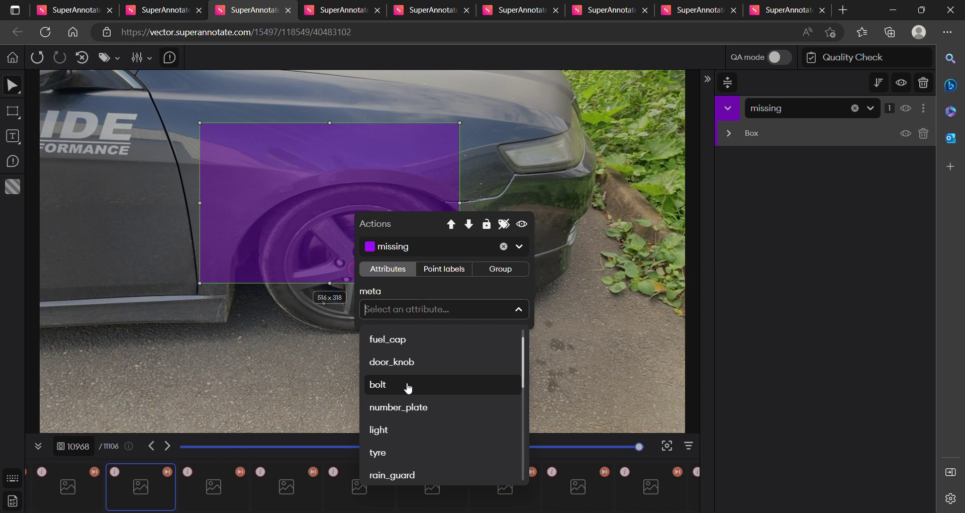
{"action": "scroll", "coordinate": [408, 385], "scroll_direction": "down", "scroll_amount": 1}
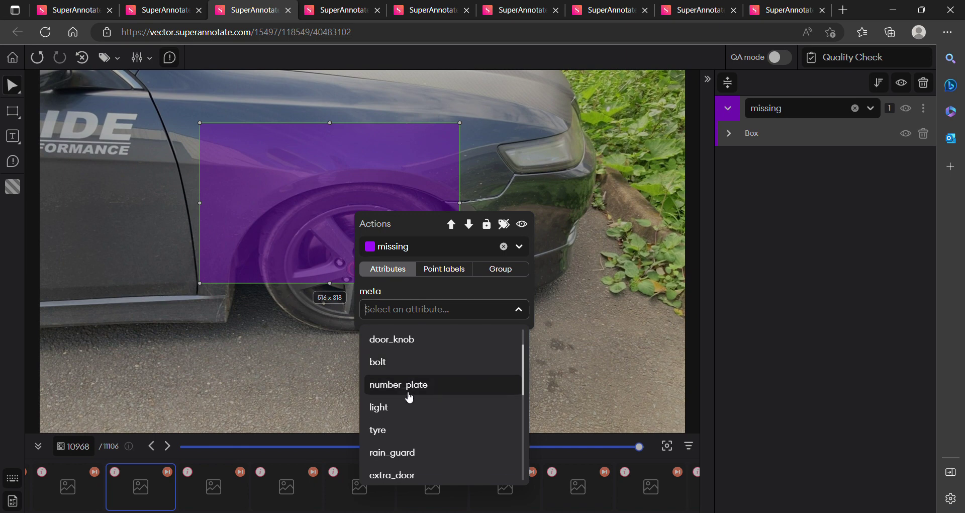
{"action": "scroll", "coordinate": [407, 409], "scroll_direction": "down", "scroll_amount": 1}
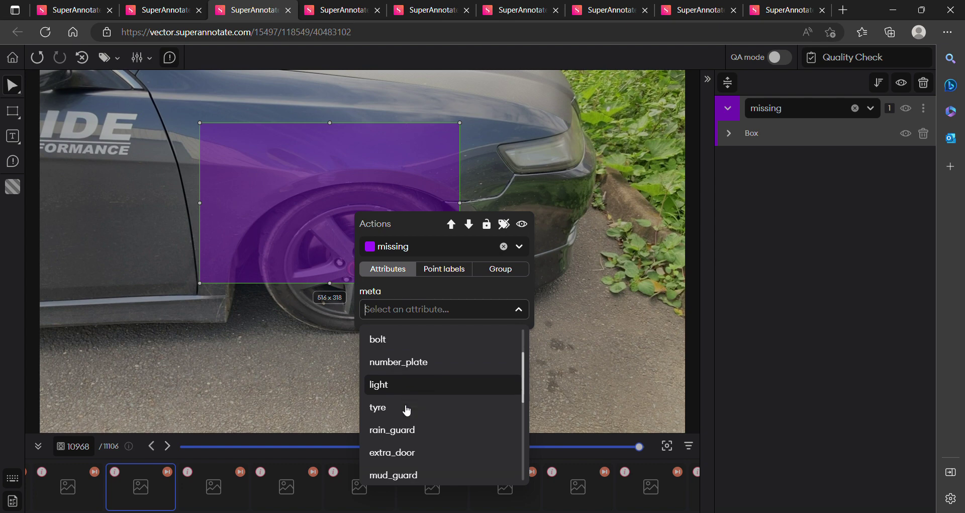
{"action": "scroll", "coordinate": [408, 410], "scroll_direction": "down", "scroll_amount": 2}
{"action": "scroll", "coordinate": [409, 412], "scroll_direction": "down", "scroll_amount": 1}
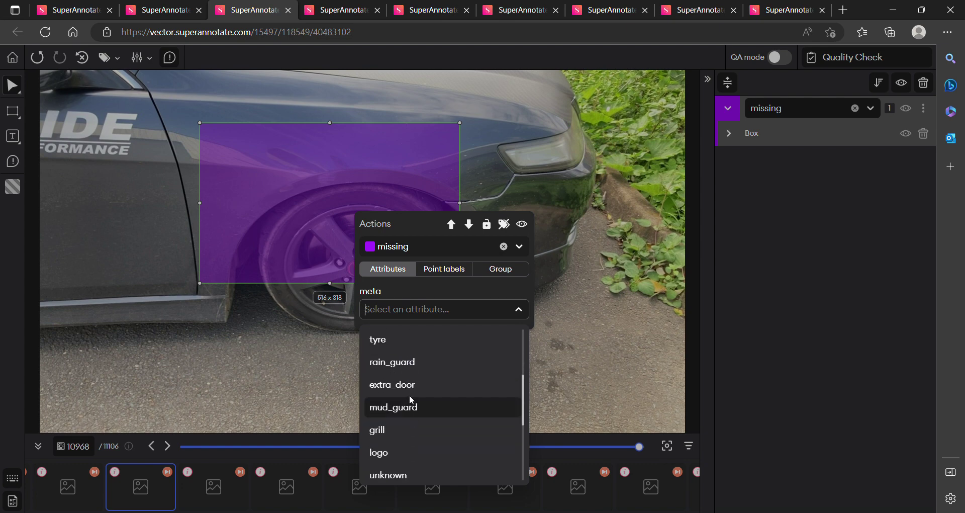
{"action": "scroll", "coordinate": [411, 398], "scroll_direction": "down", "scroll_amount": 1}
{"action": "scroll", "coordinate": [410, 397], "scroll_direction": "down", "scroll_amount": 1}
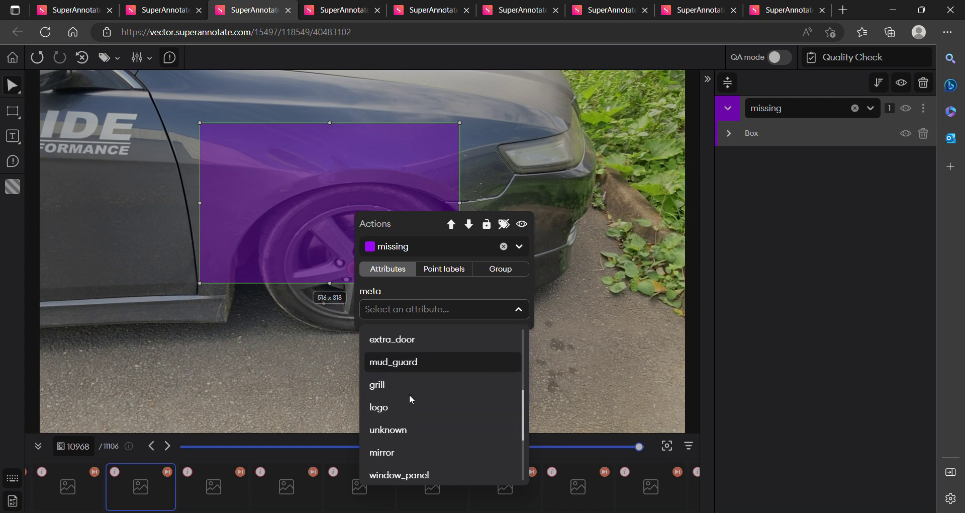
{"action": "scroll", "coordinate": [412, 397], "scroll_direction": "down", "scroll_amount": 2}
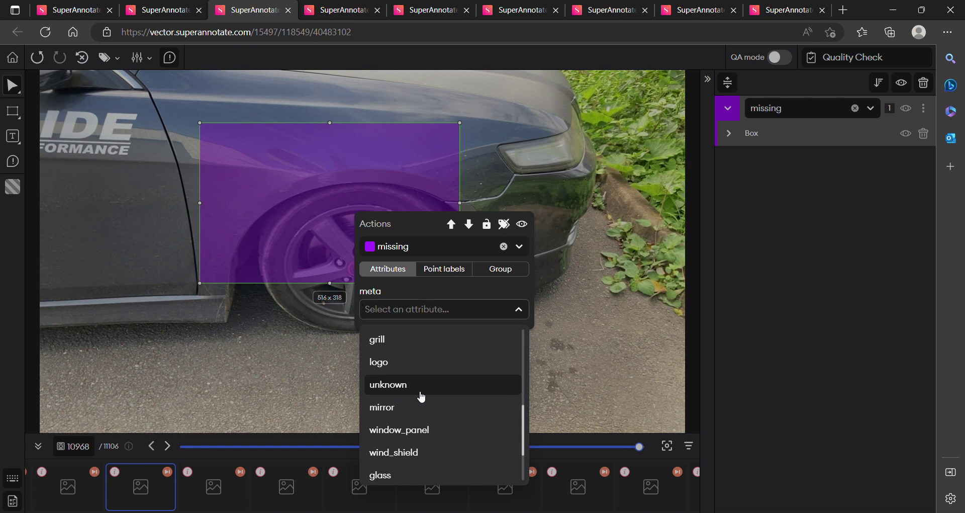
{"action": "scroll", "coordinate": [415, 402], "scroll_direction": "down", "scroll_amount": 2}
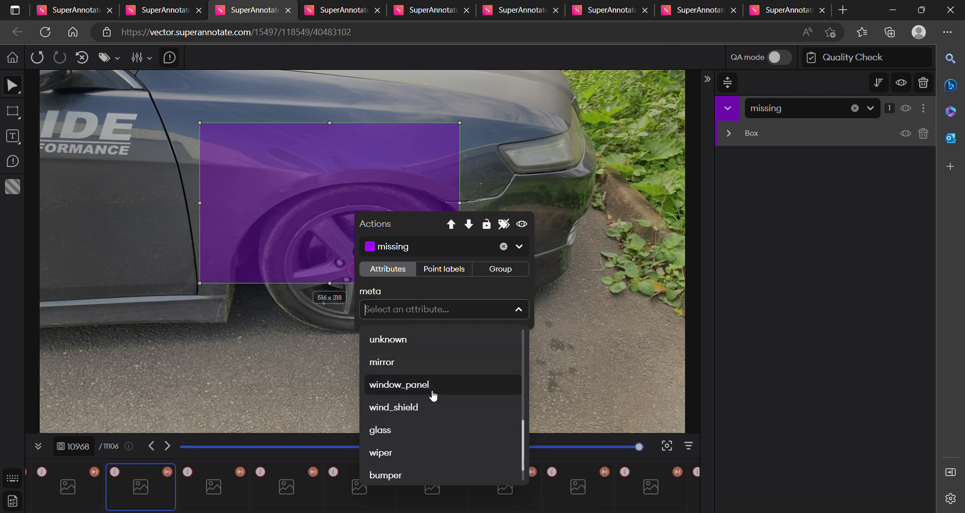
{"action": "scroll", "coordinate": [433, 394], "scroll_direction": "down", "scroll_amount": 1}
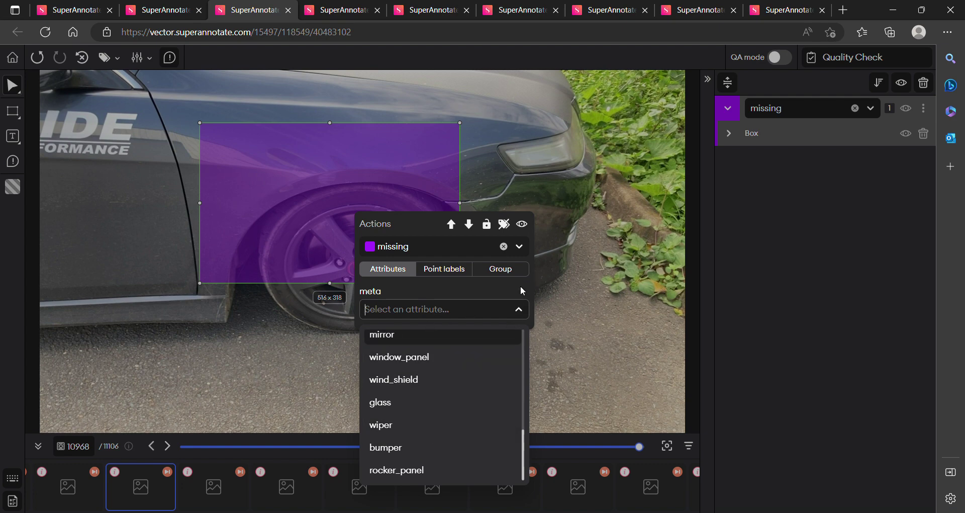
- Reclass the fender box through panel gaps and broken glass, ending on broken exterior
{"action": "left_click", "coordinate": [518, 247]}
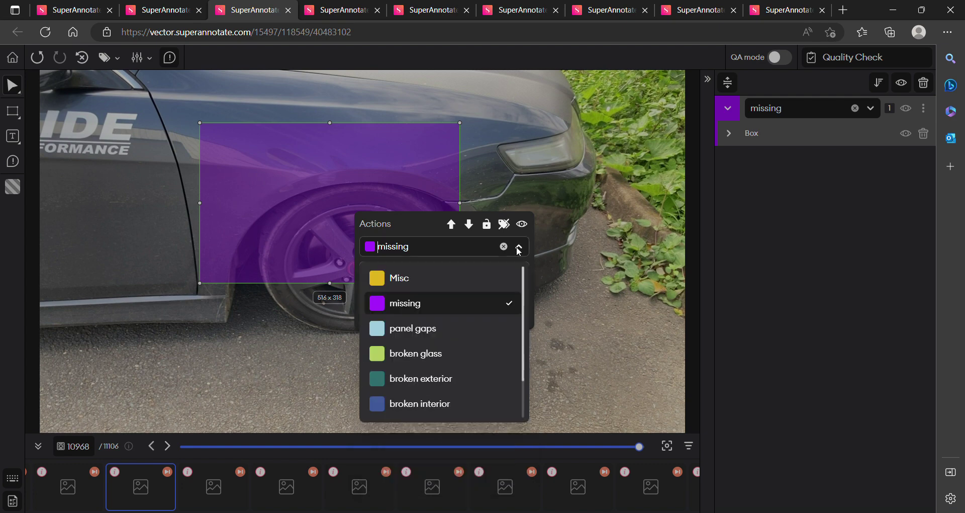
{"action": "left_click", "coordinate": [436, 336]}
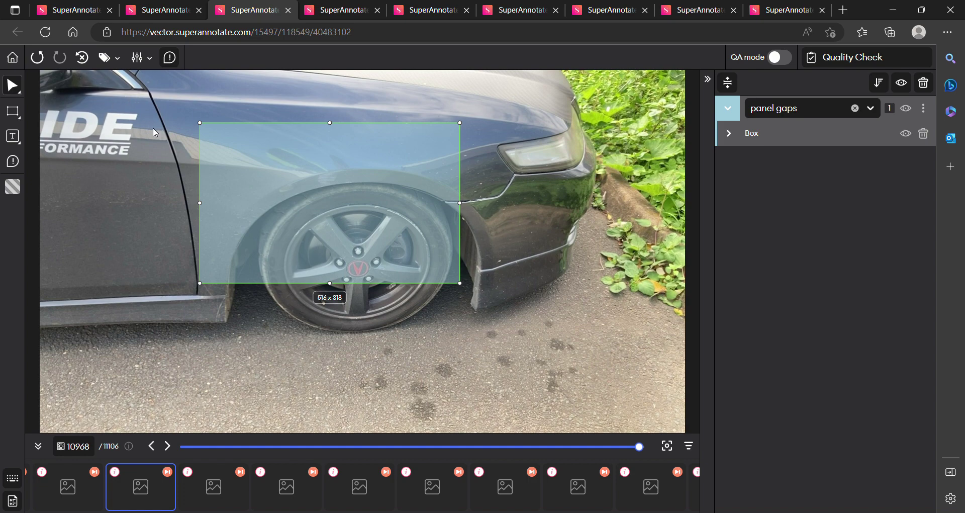
{"action": "right_click", "coordinate": [291, 165]}
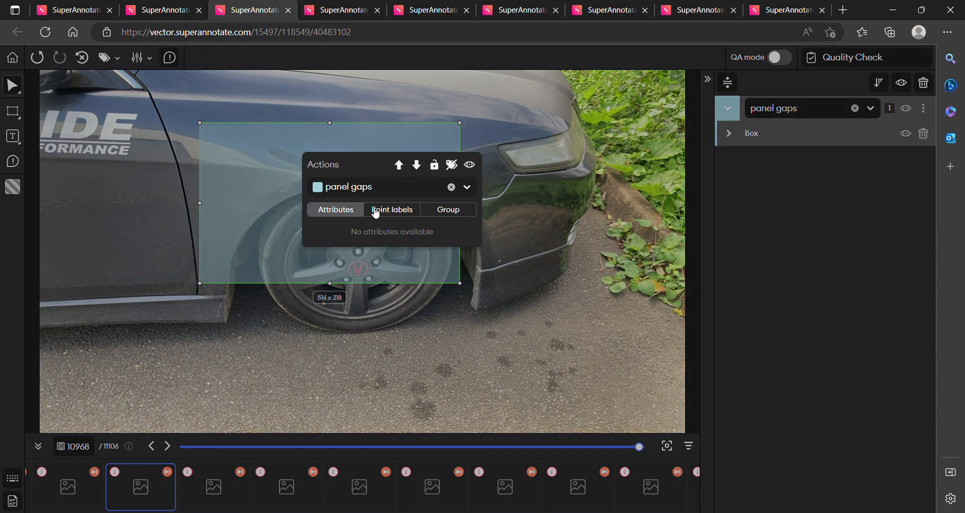
{"action": "left_click", "coordinate": [374, 189]}
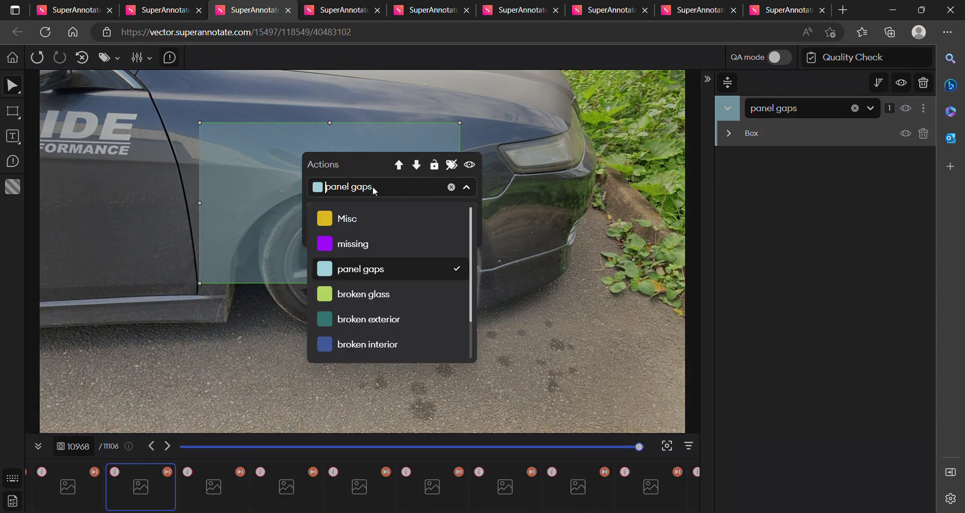
{"action": "left_click", "coordinate": [376, 298]}
{"action": "left_click", "coordinate": [375, 198]}
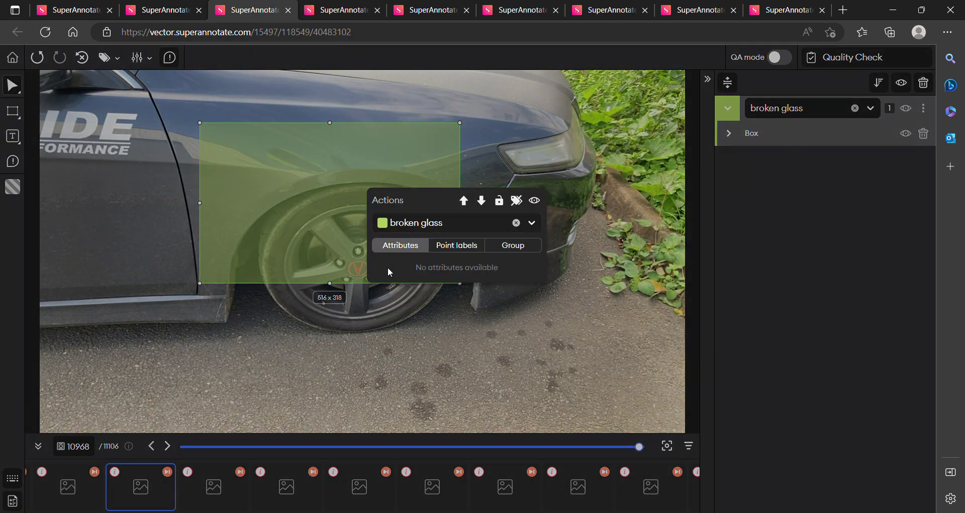
{"action": "left_click", "coordinate": [418, 226]}
{"action": "left_click", "coordinate": [436, 360]}
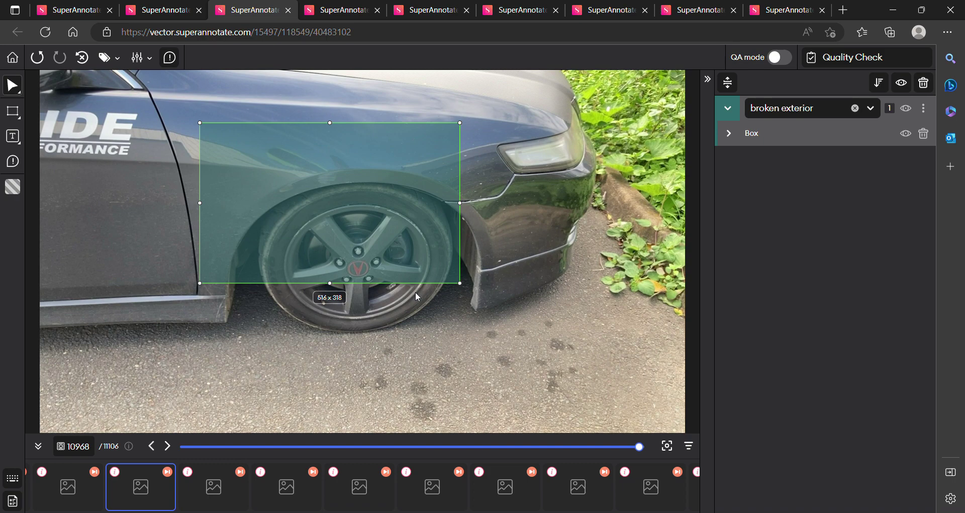
- Relabel the wheel-arch box as broken interior, then as minor broken
{"action": "right_click", "coordinate": [417, 183]}
{"action": "left_click", "coordinate": [491, 212]}
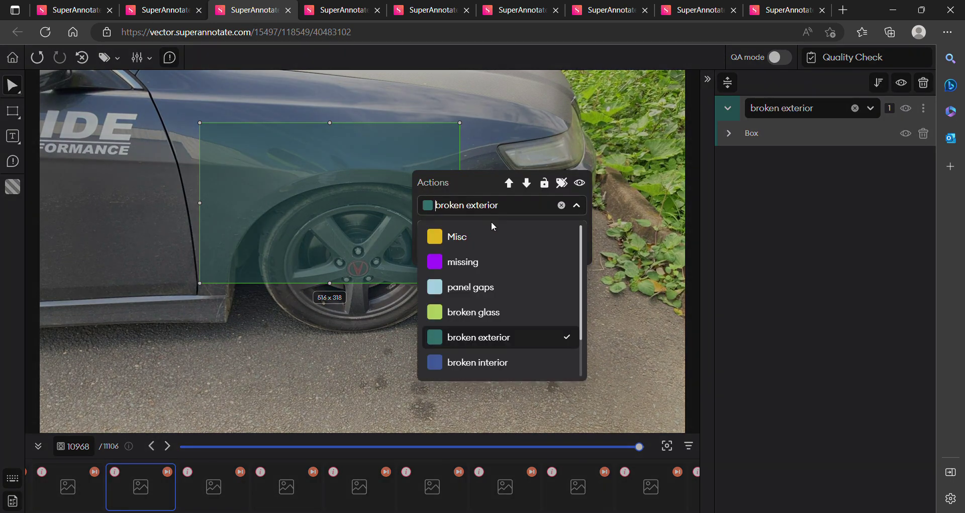
{"action": "scroll", "coordinate": [497, 300], "scroll_direction": "down", "scroll_amount": 2}
{"action": "left_click", "coordinate": [506, 313]}
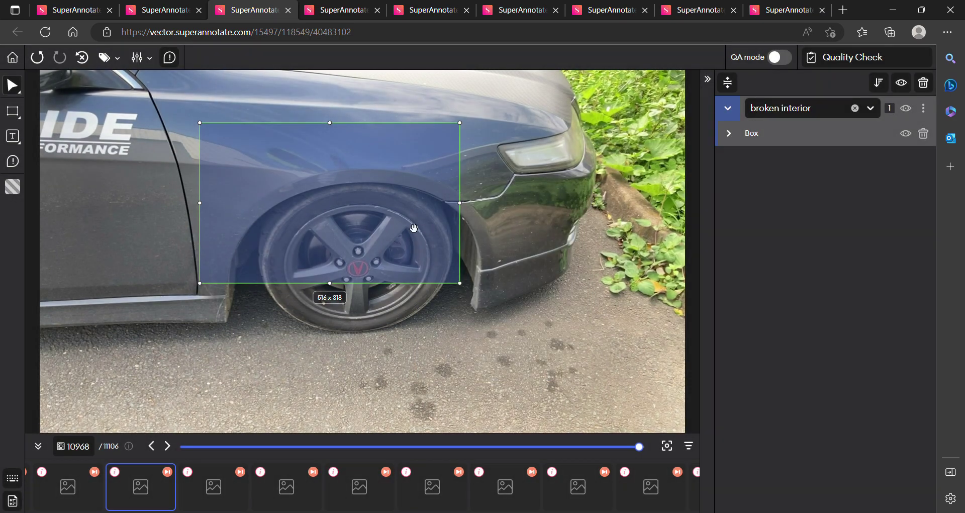
{"action": "right_click", "coordinate": [361, 206]}
{"action": "left_click", "coordinate": [392, 237]}
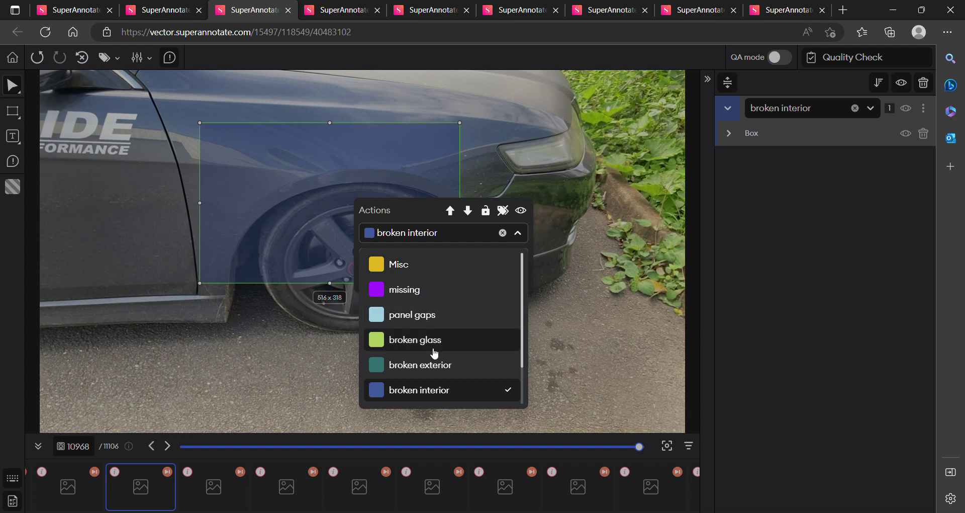
{"action": "scroll", "coordinate": [434, 354], "scroll_direction": "down", "scroll_amount": 1}
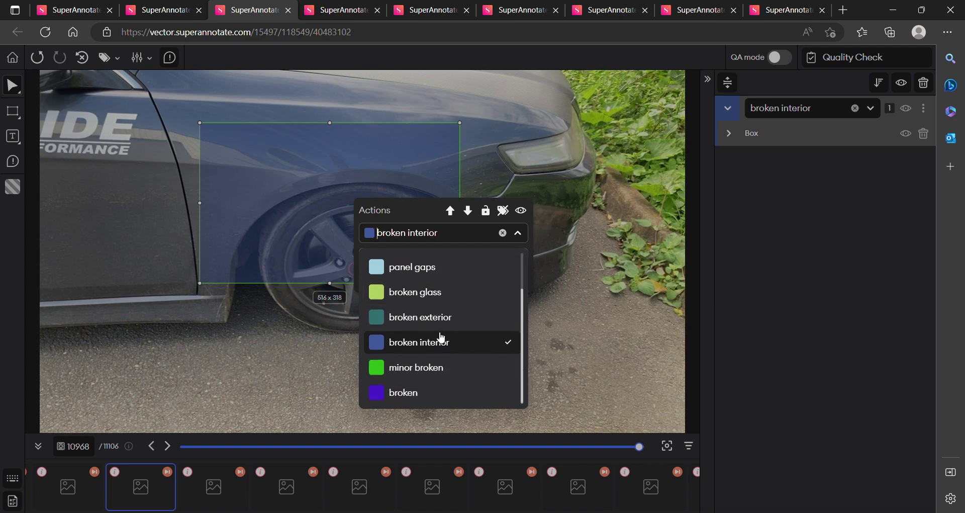
{"action": "left_click", "coordinate": [454, 369]}
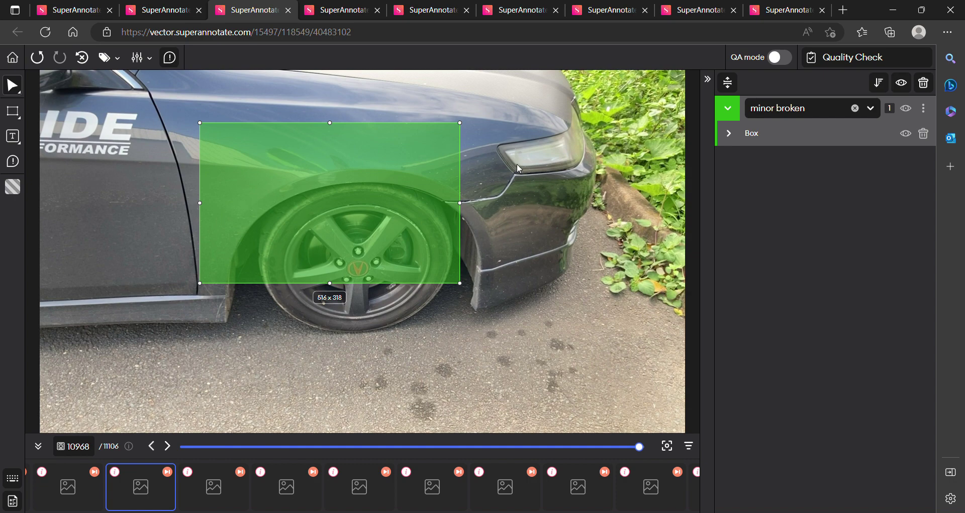
- Delete the minor broken wheel-arch box, leaving image 10968 with no objects
{"action": "right_click", "coordinate": [443, 157]}
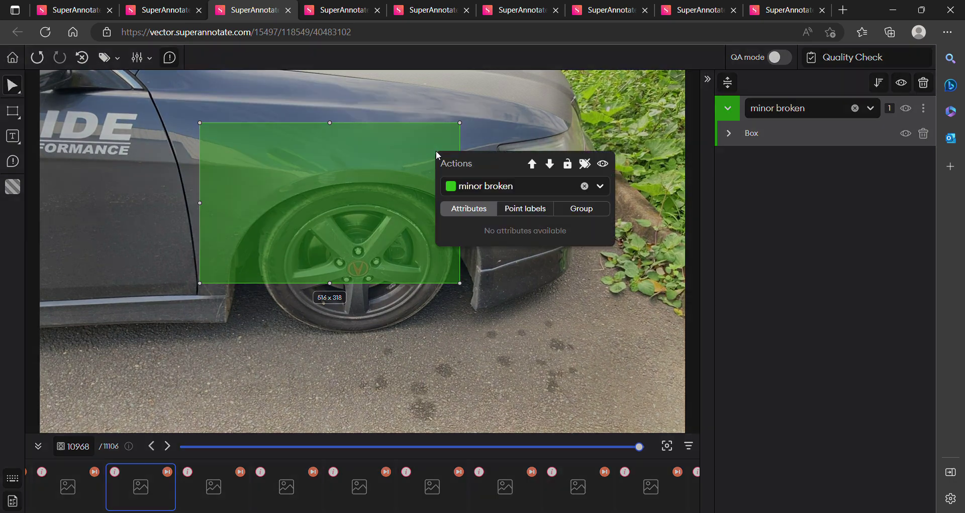
{"action": "left_click", "coordinate": [487, 187]}
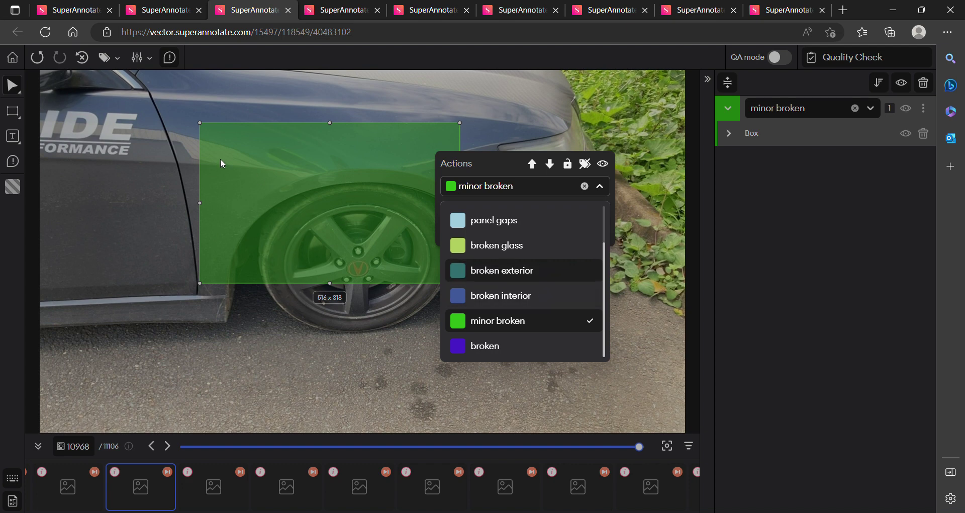
{"action": "left_click", "coordinate": [236, 158]}
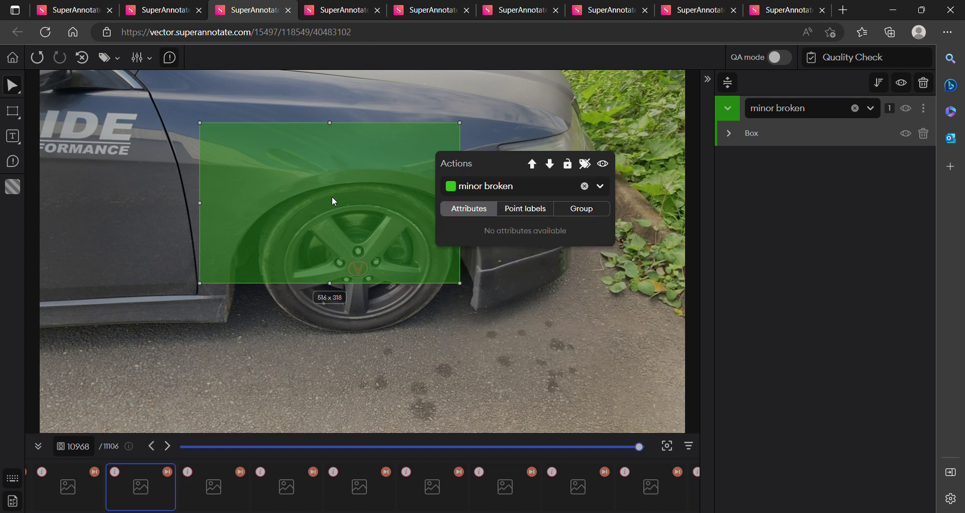
{"action": "left_click", "coordinate": [922, 134]}
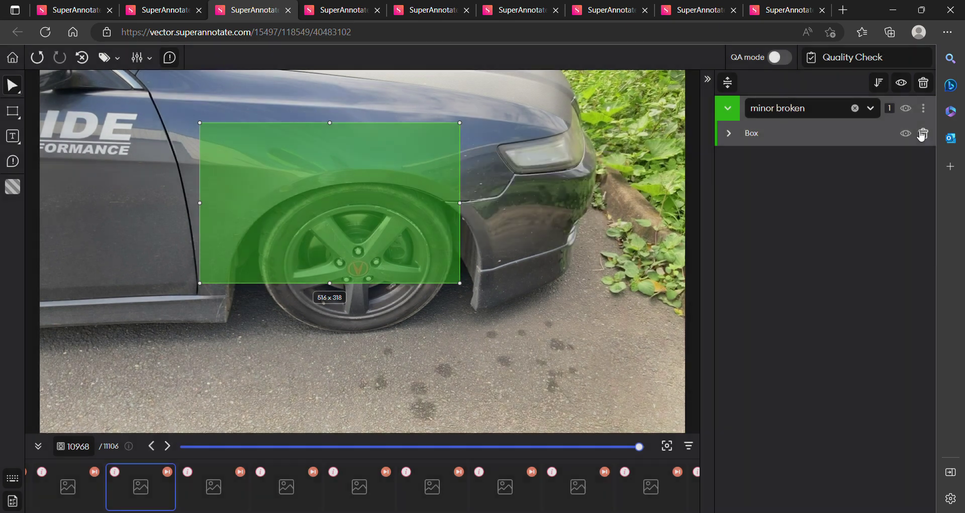
{"action": "left_click", "coordinate": [923, 136]}
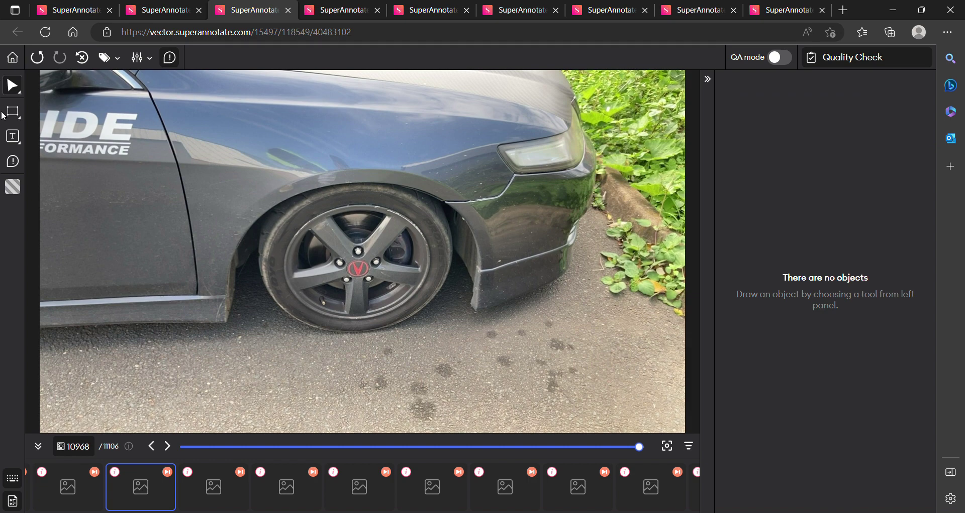
{"action": "scroll", "coordinate": [578, 162], "scroll_direction": "up", "scroll_amount": 3}
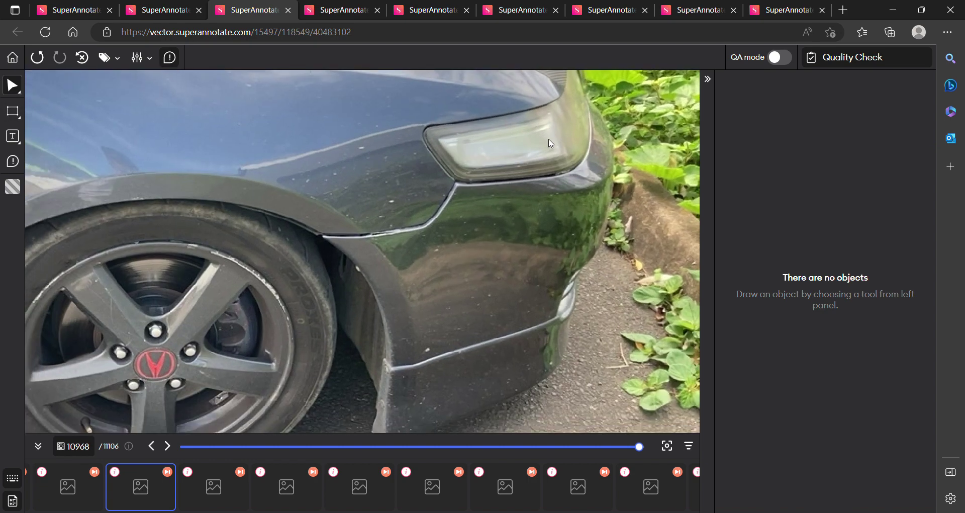
{"action": "scroll", "coordinate": [548, 138], "scroll_direction": "down", "scroll_amount": 3}
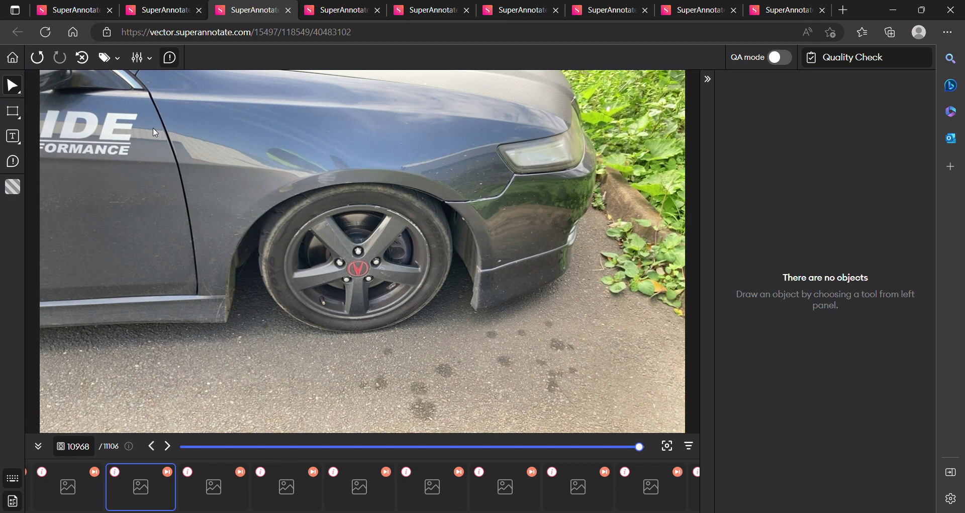
{"action": "scroll", "coordinate": [496, 234], "scroll_direction": "up", "scroll_amount": 3}
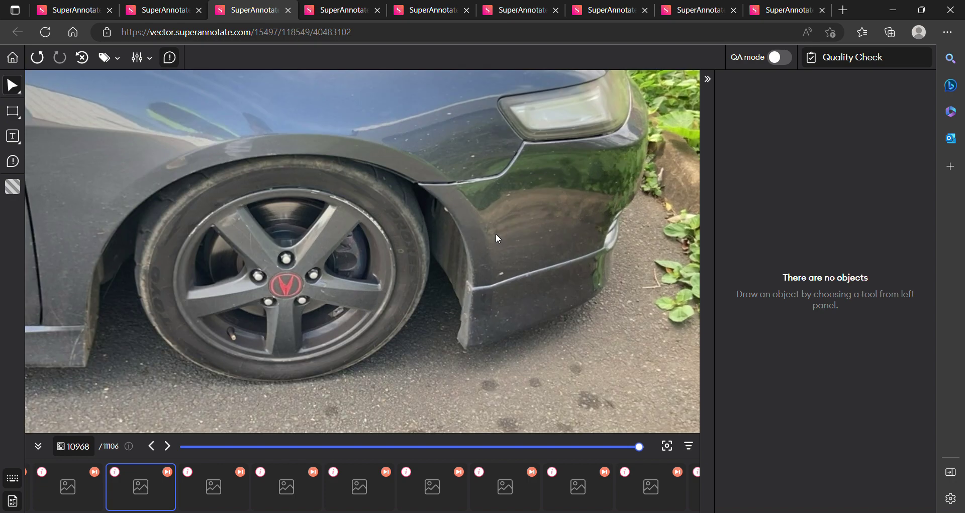
{"action": "scroll", "coordinate": [593, 140], "scroll_direction": "down", "scroll_amount": 3}
{"action": "scroll", "coordinate": [503, 184], "scroll_direction": "up", "scroll_amount": 3}
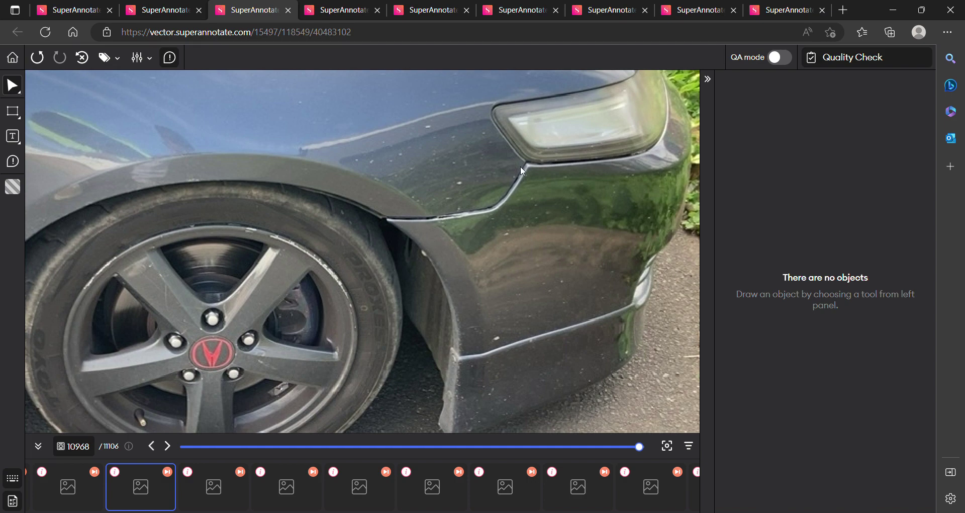
{"action": "scroll", "coordinate": [594, 185], "scroll_direction": "down", "scroll_amount": 3}
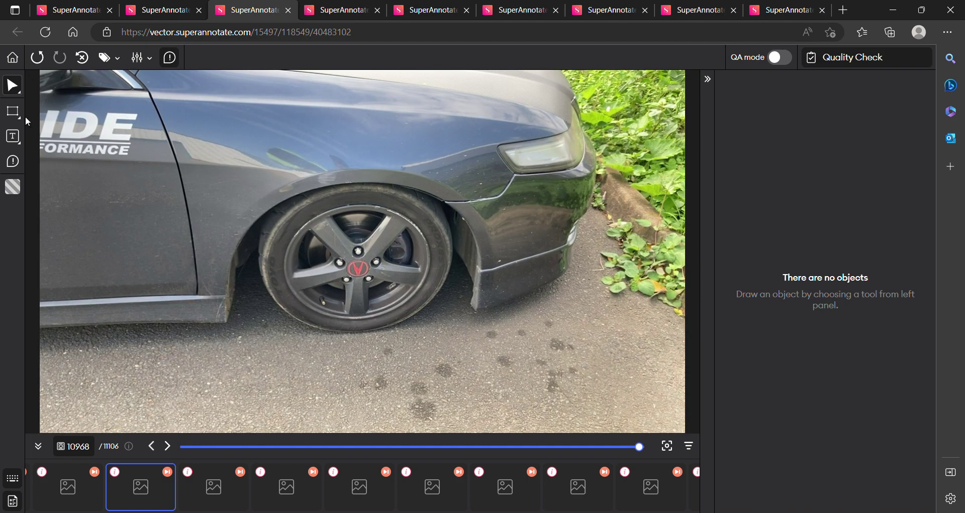
- Trace a polygon around the panel gap between the front fender and headlight
{"action": "mouse_move", "coordinate": [16, 123]}
{"action": "left_click", "coordinate": [43, 133]}
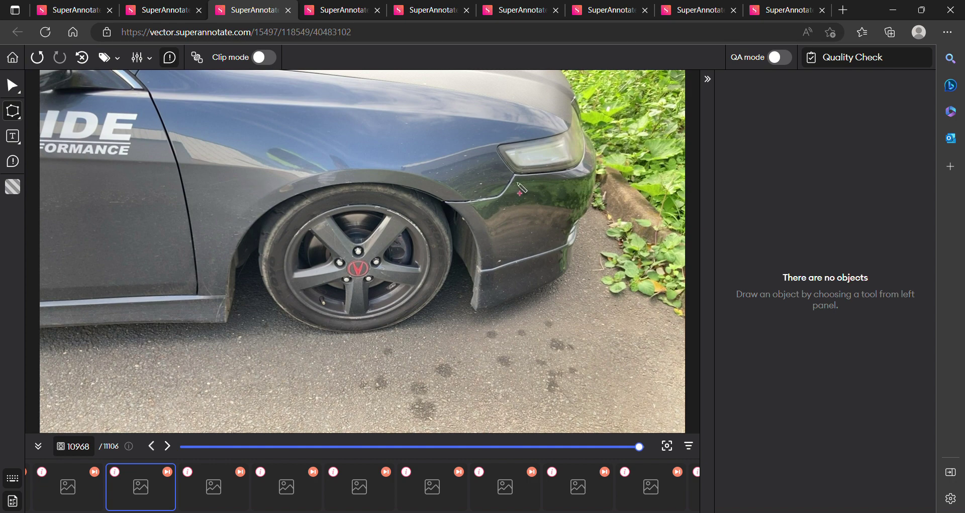
{"action": "scroll", "coordinate": [536, 174], "scroll_direction": "up", "scroll_amount": 3}
{"action": "scroll", "coordinate": [536, 173], "scroll_direction": "up", "scroll_amount": 2}
{"action": "scroll", "coordinate": [353, 261], "scroll_direction": "up", "scroll_amount": 1}
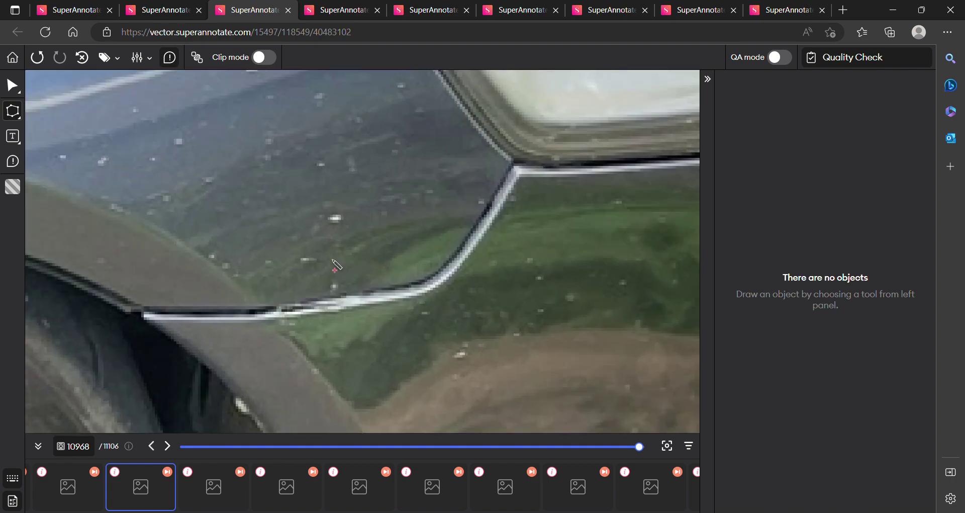
{"action": "scroll", "coordinate": [160, 301], "scroll_direction": "up", "scroll_amount": 1}
{"action": "left_click", "coordinate": [144, 305]}
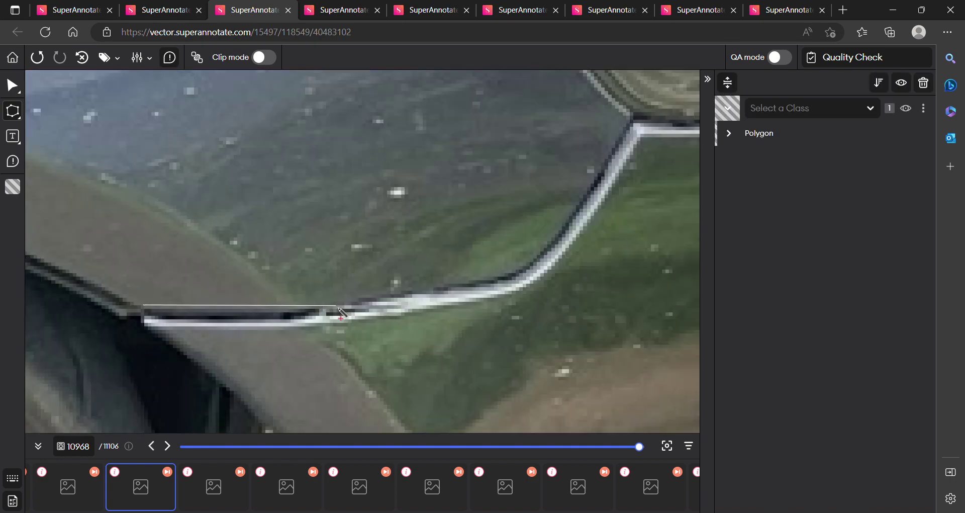
{"action": "left_click", "coordinate": [303, 305]}
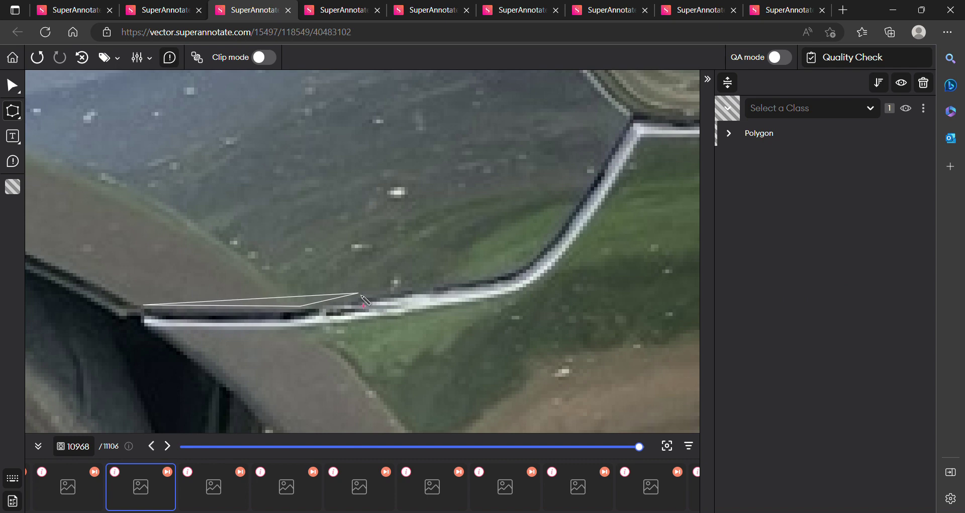
{"action": "left_click", "coordinate": [505, 277]}
{"action": "left_click", "coordinate": [547, 242]}
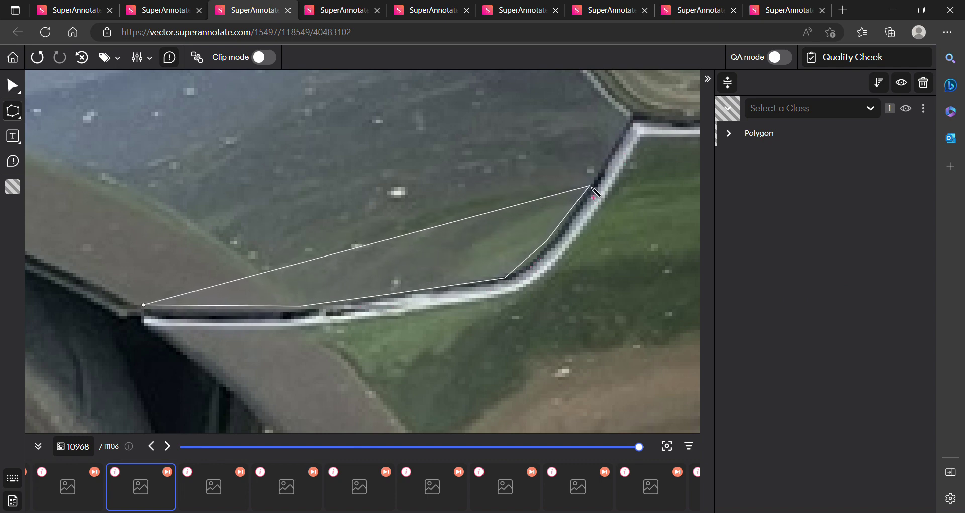
{"action": "left_click", "coordinate": [630, 117]}
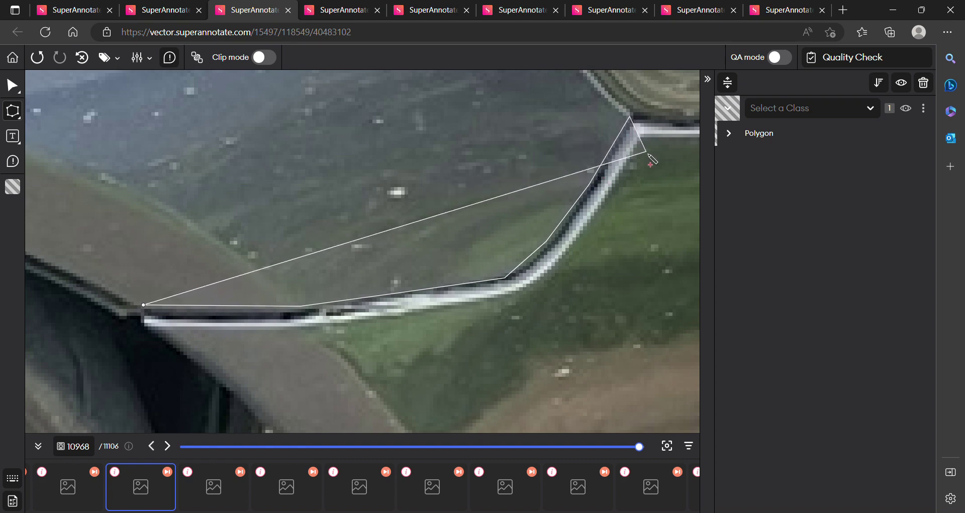
{"action": "left_click", "coordinate": [642, 132]}
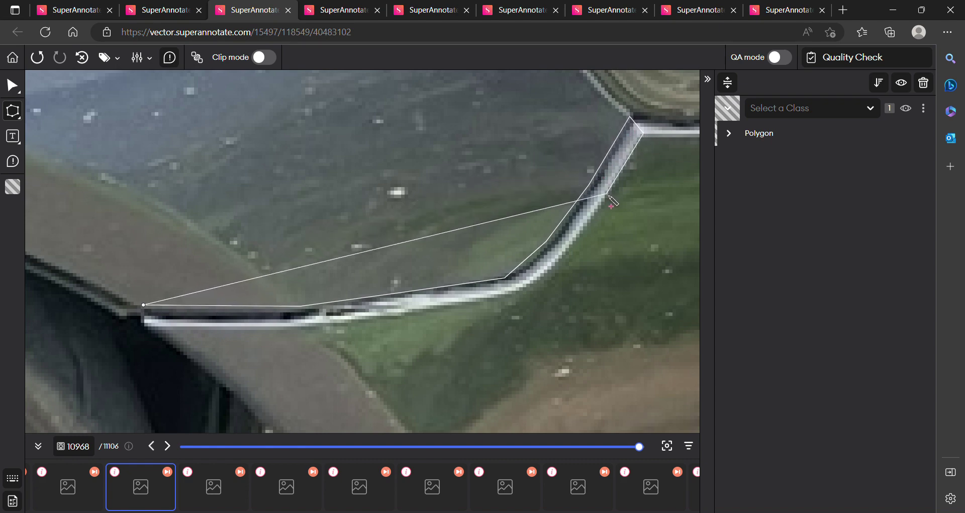
{"action": "left_click", "coordinate": [542, 278]}
{"action": "left_click", "coordinate": [507, 296]}
{"action": "left_click", "coordinate": [311, 325]}
{"action": "left_click", "coordinate": [145, 326]}
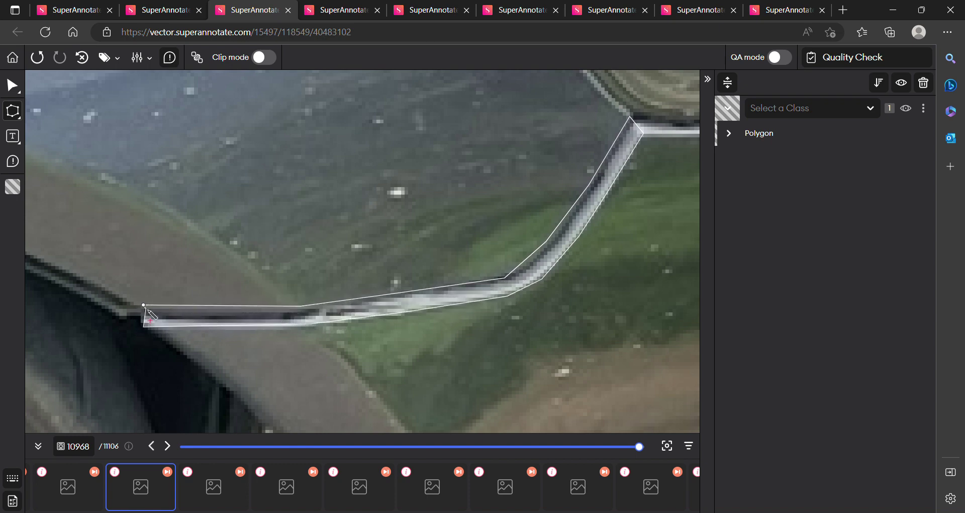
{"action": "left_click", "coordinate": [146, 307]}
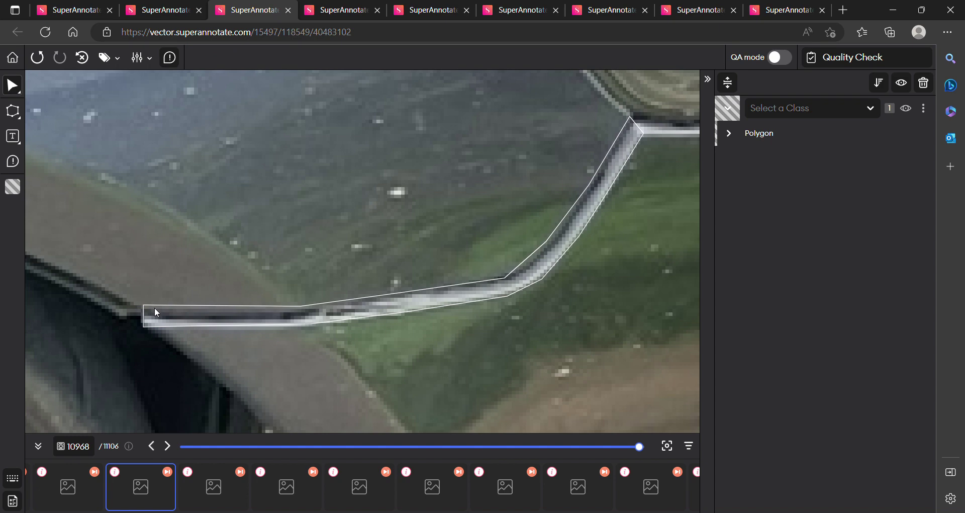
- Classify the seam polygon as panel gaps and deselect it
{"action": "left_click", "coordinate": [155, 309]}
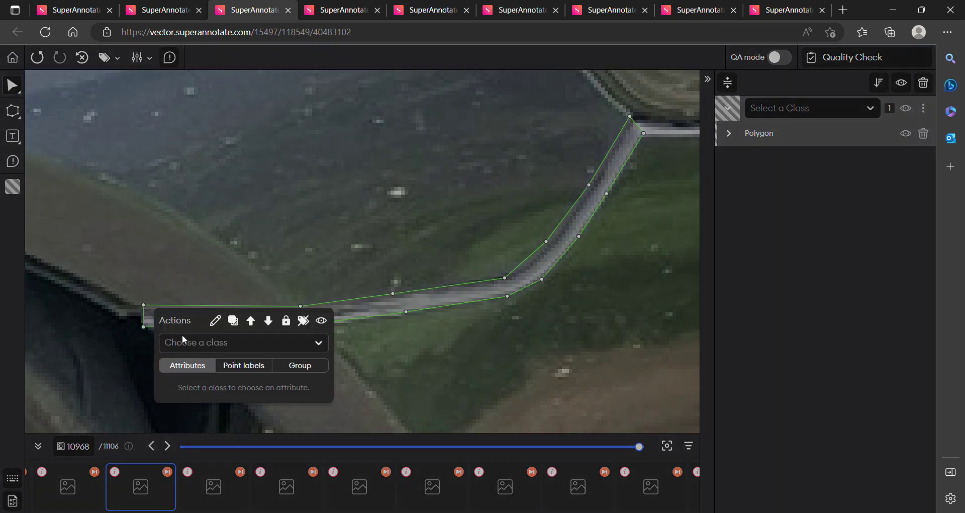
{"action": "left_click", "coordinate": [190, 341]}
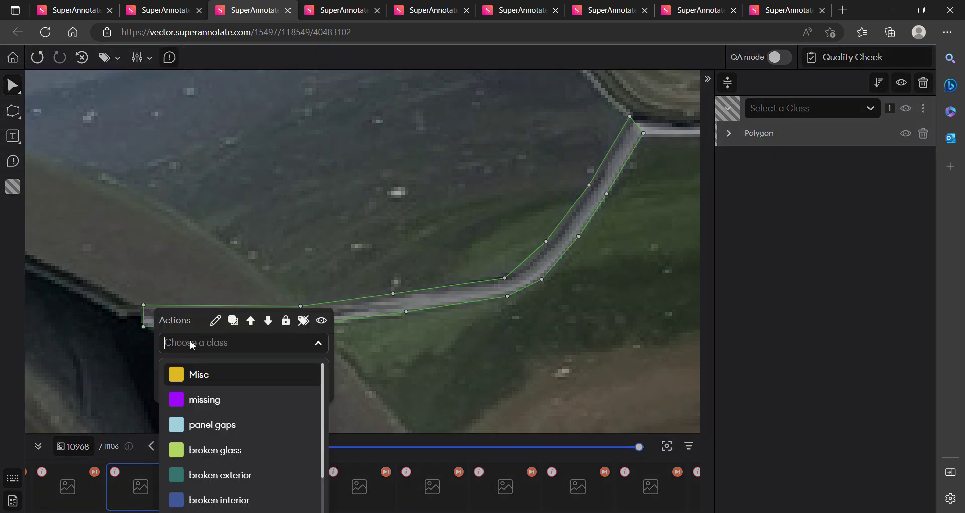
{"action": "left_click", "coordinate": [236, 426]}
{"action": "scroll", "coordinate": [243, 402], "scroll_direction": "down", "scroll_amount": 5}
{"action": "scroll", "coordinate": [614, 202], "scroll_direction": "up", "scroll_amount": 5}
{"action": "left_click", "coordinate": [442, 187]}
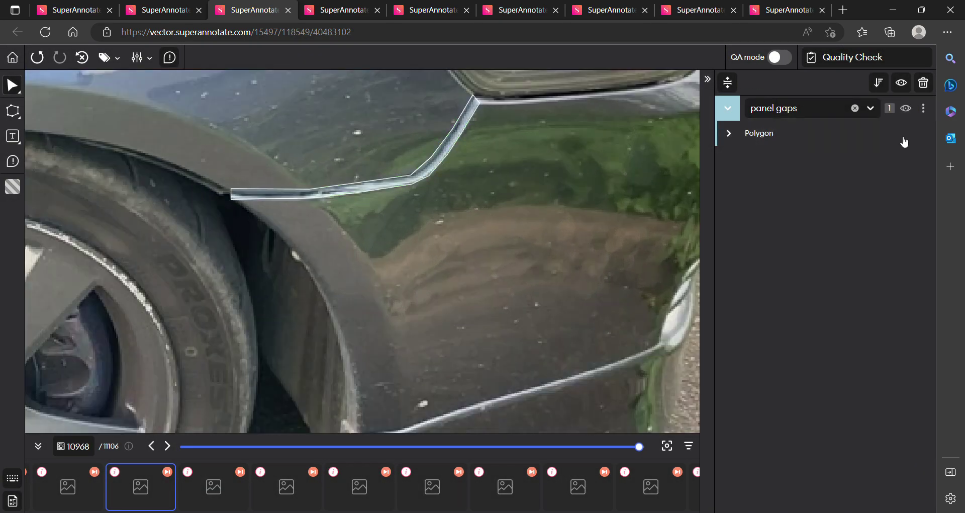
{"action": "left_click", "coordinate": [906, 134]}
{"action": "scroll", "coordinate": [439, 188], "scroll_direction": "up", "scroll_amount": 1}
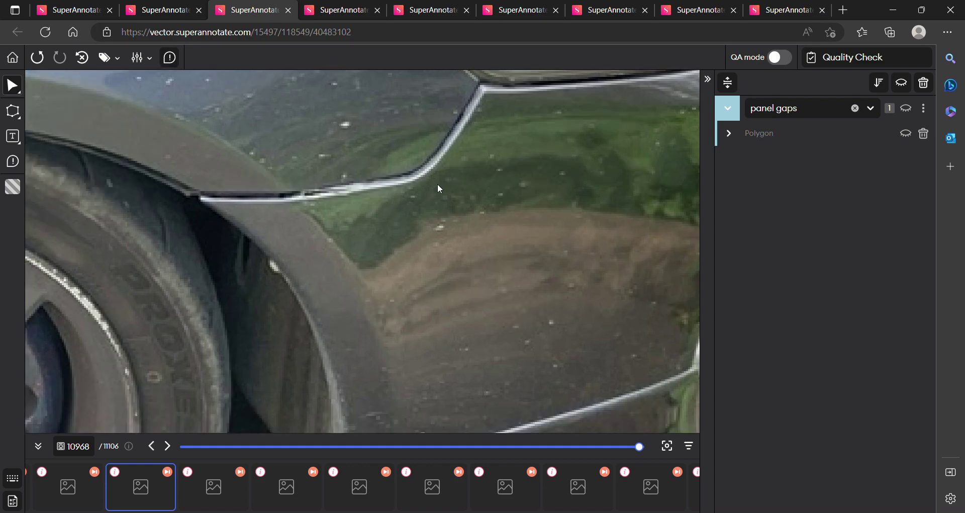
{"action": "scroll", "coordinate": [439, 188], "scroll_direction": "down", "scroll_amount": 2}
{"action": "scroll", "coordinate": [396, 152], "scroll_direction": "up", "scroll_amount": 2}
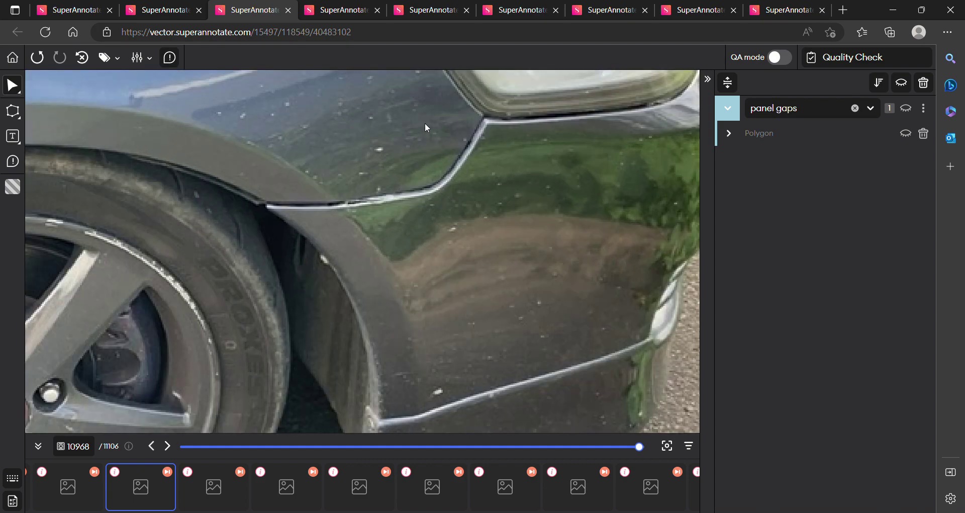
{"action": "scroll", "coordinate": [402, 159], "scroll_direction": "up", "scroll_amount": 2}
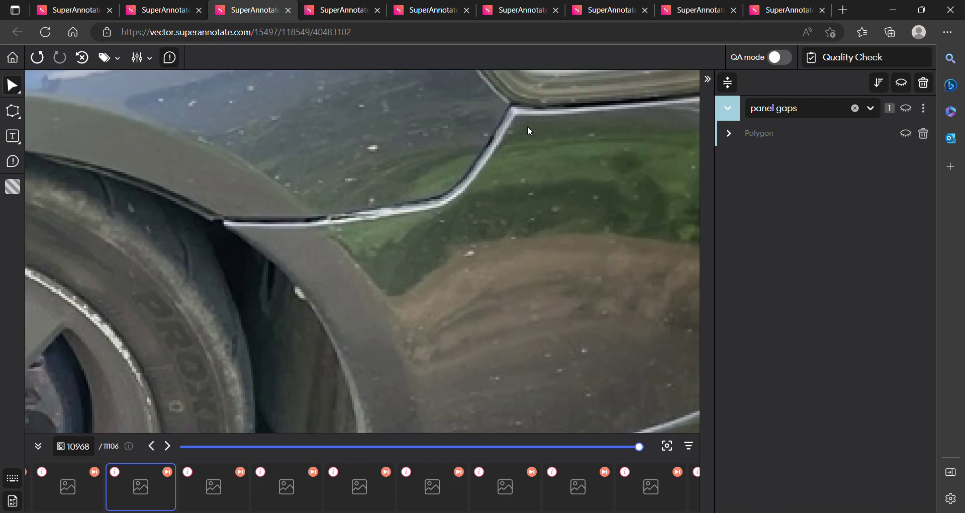
{"action": "left_click", "coordinate": [905, 133]}
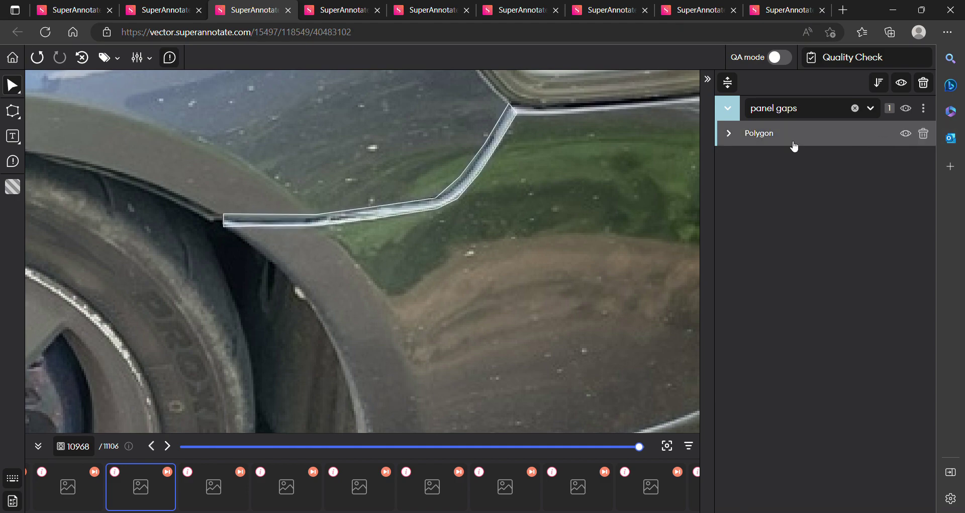
{"action": "scroll", "coordinate": [614, 171], "scroll_direction": "down", "scroll_amount": 5}
{"action": "scroll", "coordinate": [576, 131], "scroll_direction": "down", "scroll_amount": 3}
{"action": "scroll", "coordinate": [540, 135], "scroll_direction": "up", "scroll_amount": 4}
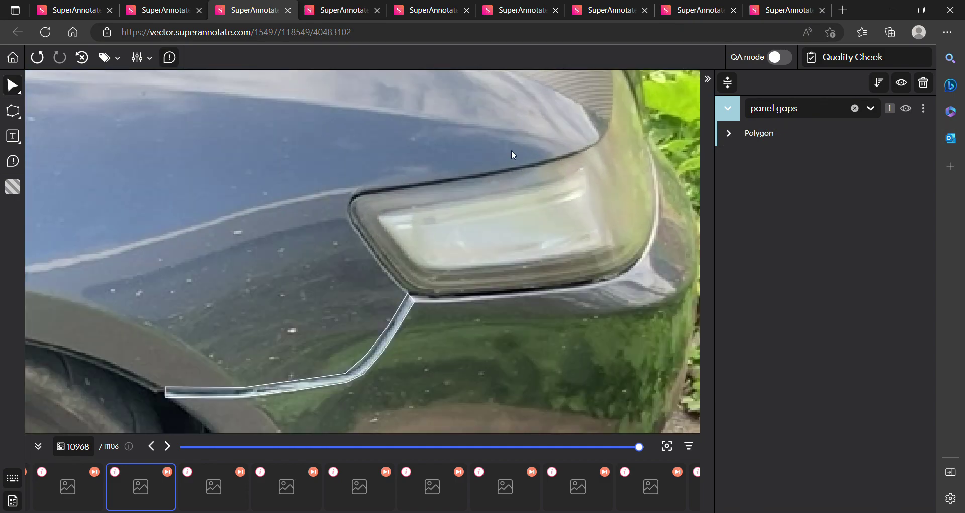
{"action": "scroll", "coordinate": [417, 235], "scroll_direction": "down", "scroll_amount": 1}
{"action": "scroll", "coordinate": [417, 237], "scroll_direction": "down", "scroll_amount": 4}
{"action": "scroll", "coordinate": [432, 297], "scroll_direction": "up", "scroll_amount": 1}
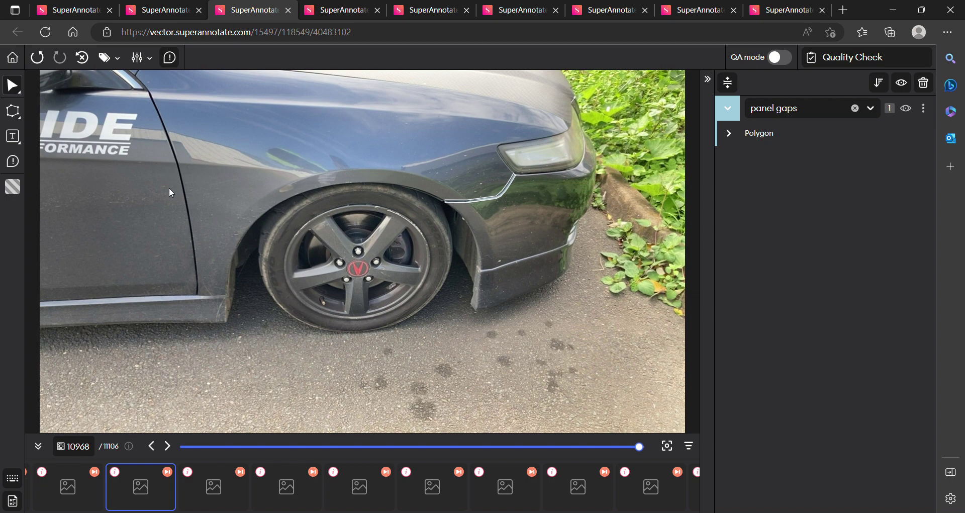
{"action": "scroll", "coordinate": [546, 161], "scroll_direction": "up", "scroll_amount": 2}
{"action": "scroll", "coordinate": [580, 166], "scroll_direction": "up", "scroll_amount": 2}
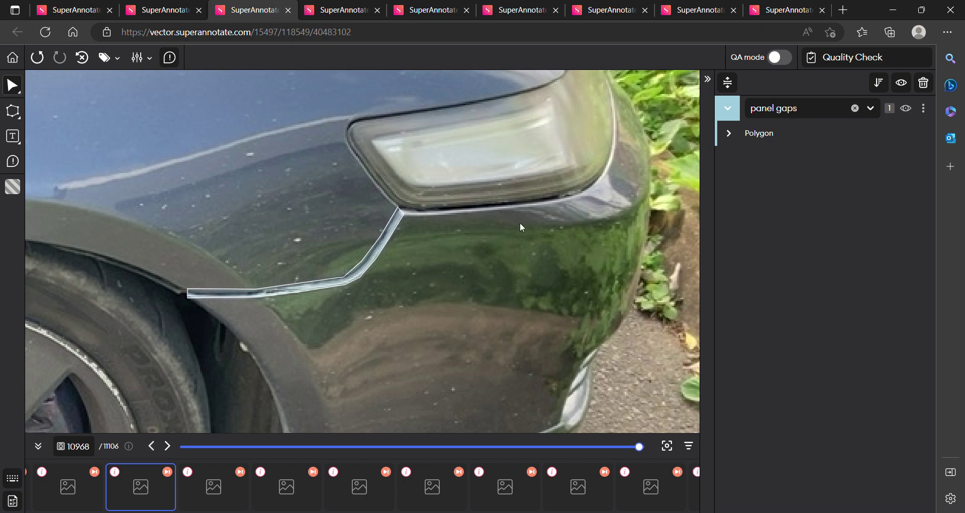
{"action": "scroll", "coordinate": [505, 237], "scroll_direction": "down", "scroll_amount": 5}
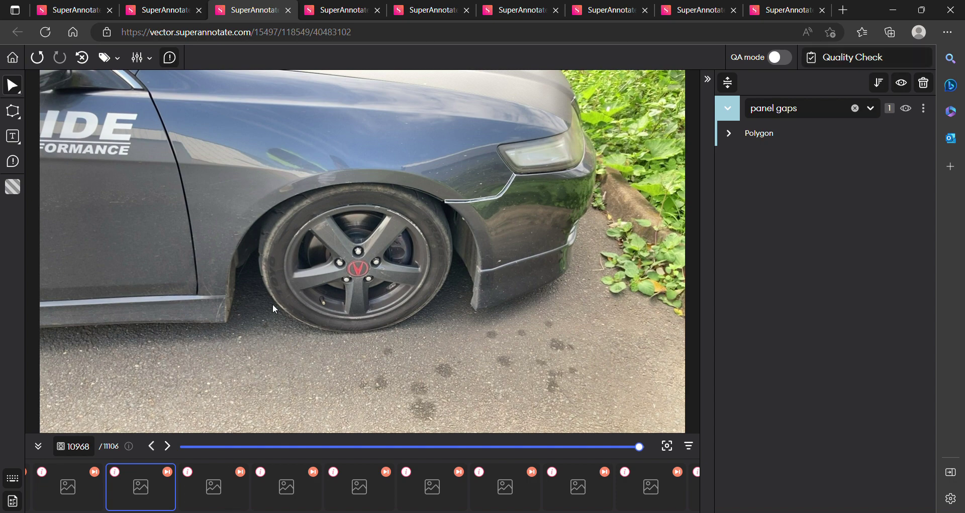
- Open image 10909, the grey hatchback, and dismiss the session-expired notice
{"action": "left_click", "coordinate": [343, 5]}
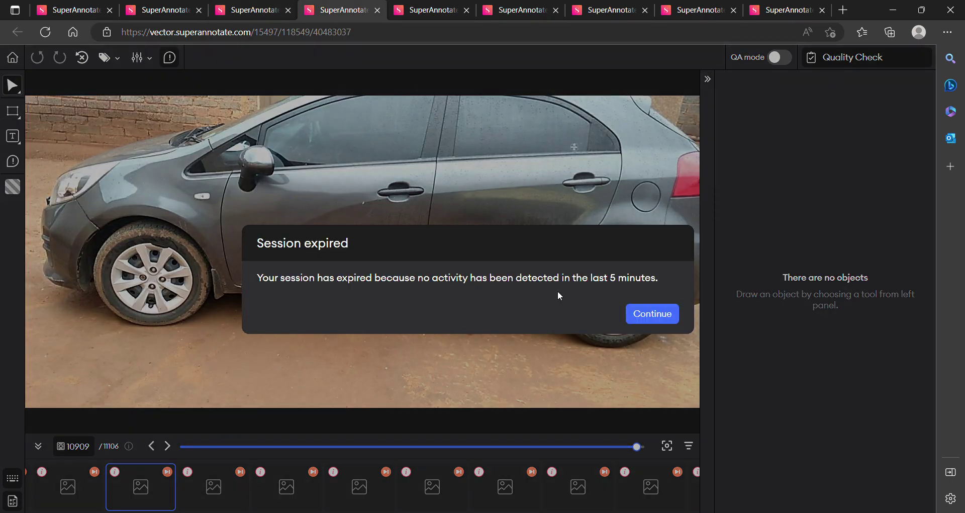
{"action": "left_click", "coordinate": [653, 314]}
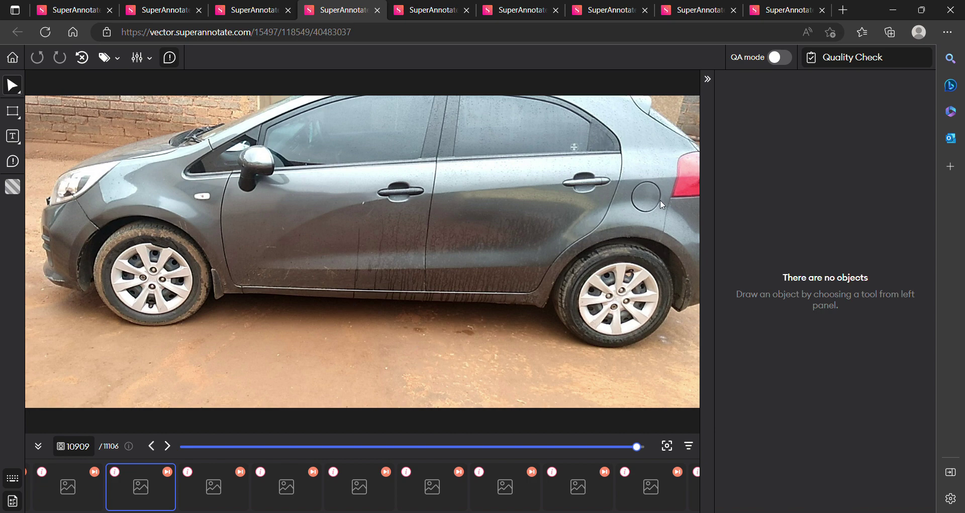
{"action": "scroll", "coordinate": [648, 311], "scroll_direction": "up", "scroll_amount": 5}
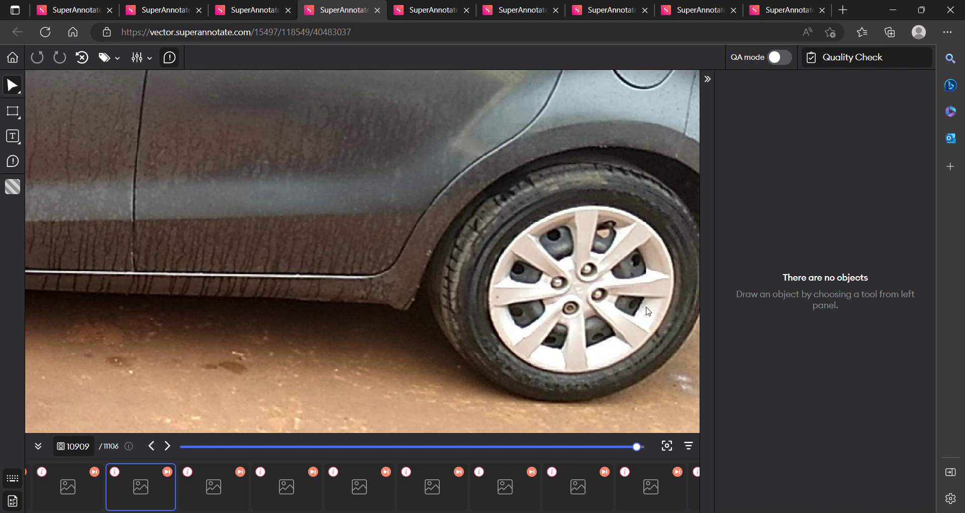
{"action": "scroll", "coordinate": [648, 311], "scroll_direction": "down", "scroll_amount": 5}
{"action": "scroll", "coordinate": [252, 270], "scroll_direction": "up", "scroll_amount": 1}
{"action": "scroll", "coordinate": [384, 145], "scroll_direction": "down", "scroll_amount": 1}
{"action": "scroll", "coordinate": [256, 158], "scroll_direction": "up", "scroll_amount": 3}
{"action": "scroll", "coordinate": [216, 161], "scroll_direction": "down", "scroll_amount": 3}
{"action": "scroll", "coordinate": [106, 150], "scroll_direction": "up", "scroll_amount": 3}
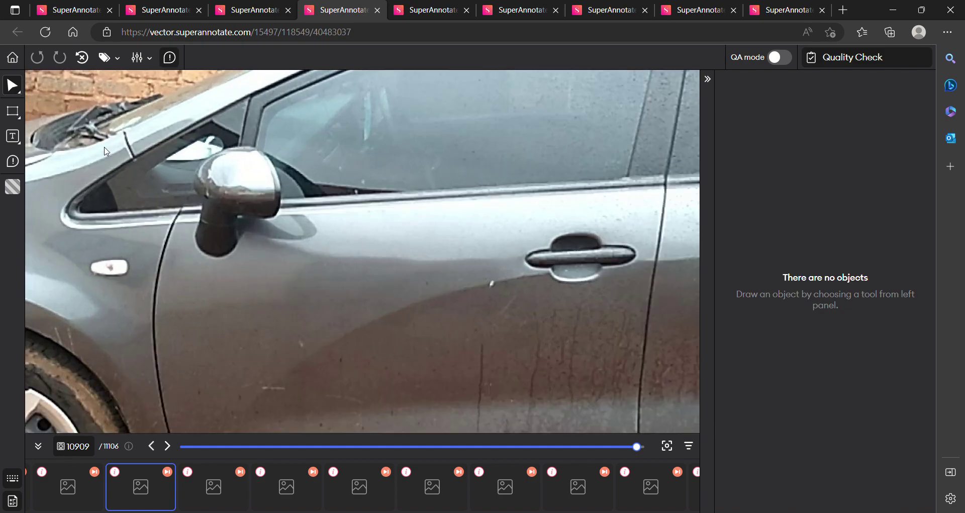
{"action": "scroll", "coordinate": [116, 153], "scroll_direction": "up", "scroll_amount": 1}
{"action": "scroll", "coordinate": [239, 231], "scroll_direction": "down", "scroll_amount": 1}
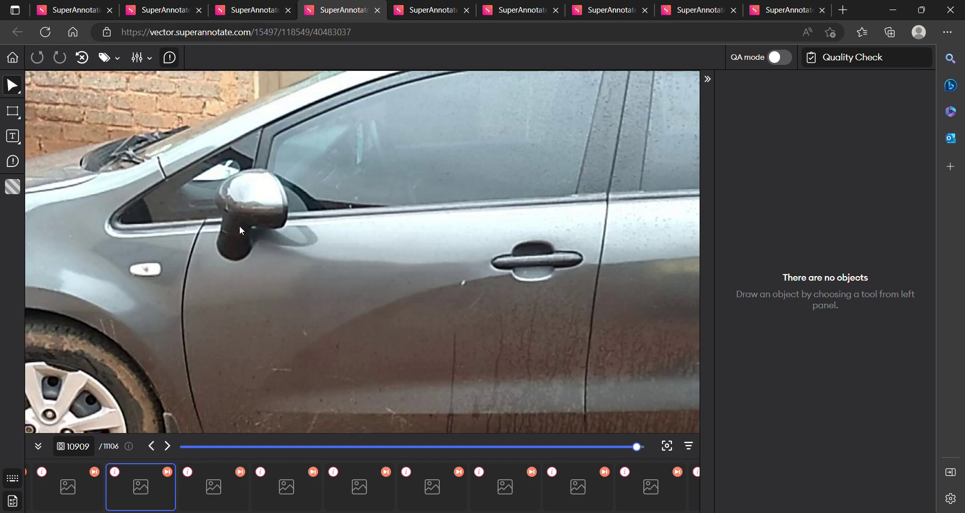
{"action": "scroll", "coordinate": [239, 225], "scroll_direction": "down", "scroll_amount": 3}
{"action": "scroll", "coordinate": [138, 234], "scroll_direction": "up", "scroll_amount": 5}
{"action": "scroll", "coordinate": [209, 285], "scroll_direction": "down", "scroll_amount": 5}
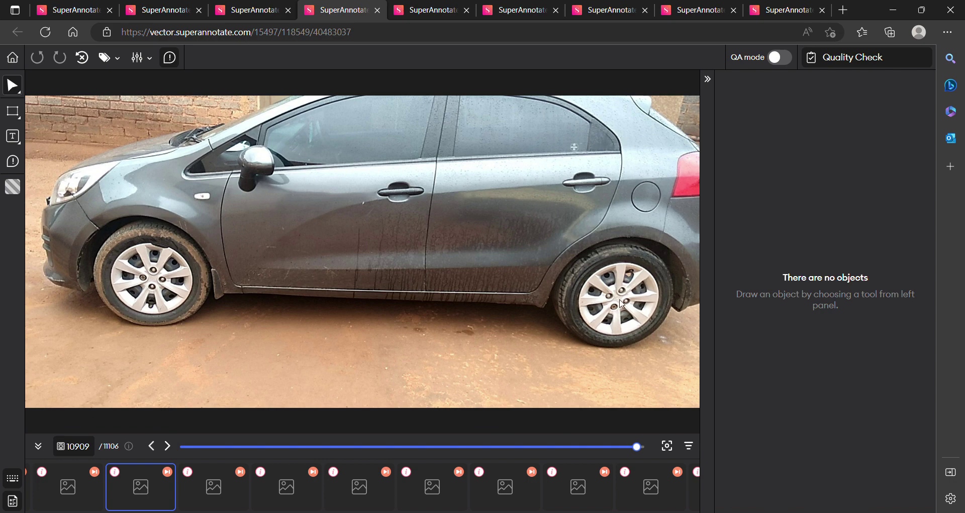
{"action": "scroll", "coordinate": [621, 303], "scroll_direction": "up", "scroll_amount": 6}
{"action": "scroll", "coordinate": [613, 312], "scroll_direction": "down", "scroll_amount": 5}
{"action": "scroll", "coordinate": [585, 301], "scroll_direction": "down", "scroll_amount": 2}
{"action": "scroll", "coordinate": [188, 220], "scroll_direction": "up", "scroll_amount": 10}
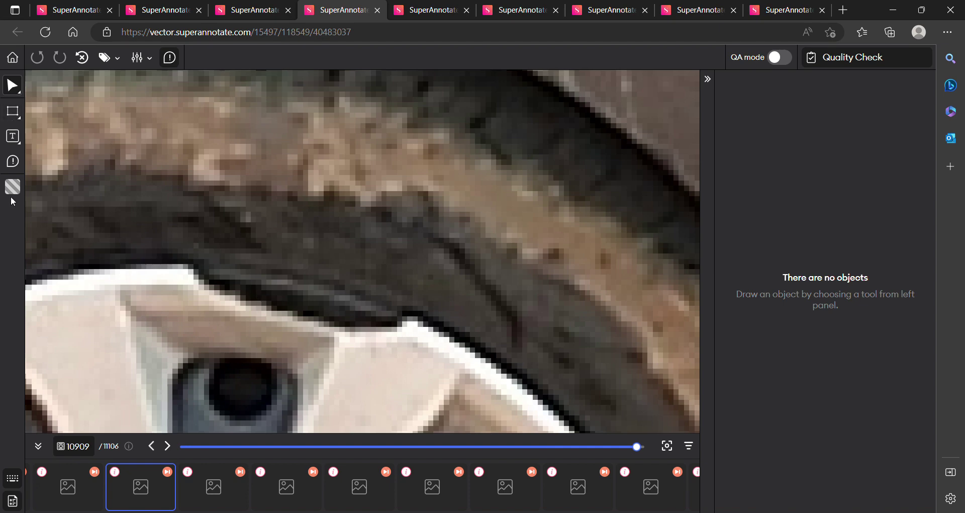
{"action": "scroll", "coordinate": [152, 248], "scroll_direction": "down", "scroll_amount": 4}
{"action": "scroll", "coordinate": [152, 240], "scroll_direction": "down", "scroll_amount": 5}
{"action": "scroll", "coordinate": [152, 241], "scroll_direction": "up", "scroll_amount": 10}
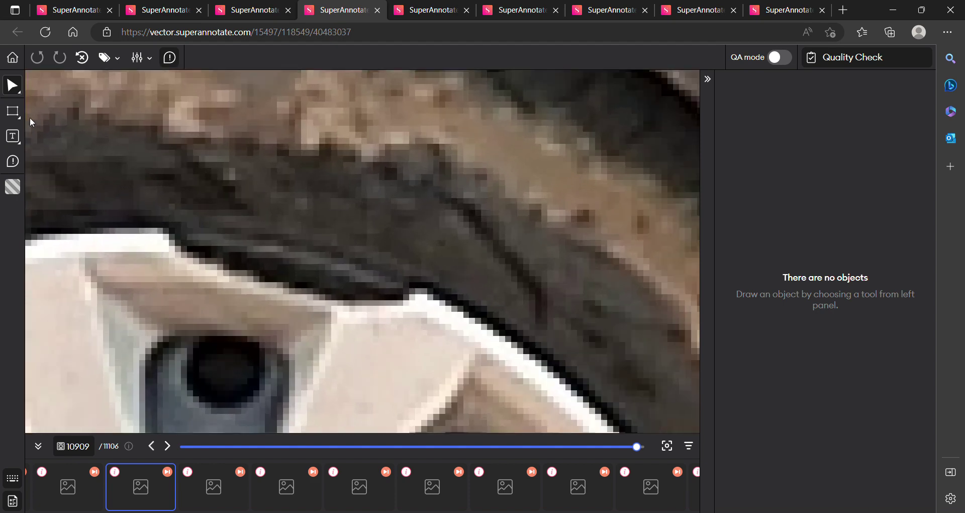
- Outline the sliver along the top edge of the front wheel rim with a polygon
{"action": "left_click", "coordinate": [13, 111]}
{"action": "left_click", "coordinate": [46, 133]}
{"action": "scroll", "coordinate": [167, 244], "scroll_direction": "up", "scroll_amount": 3}
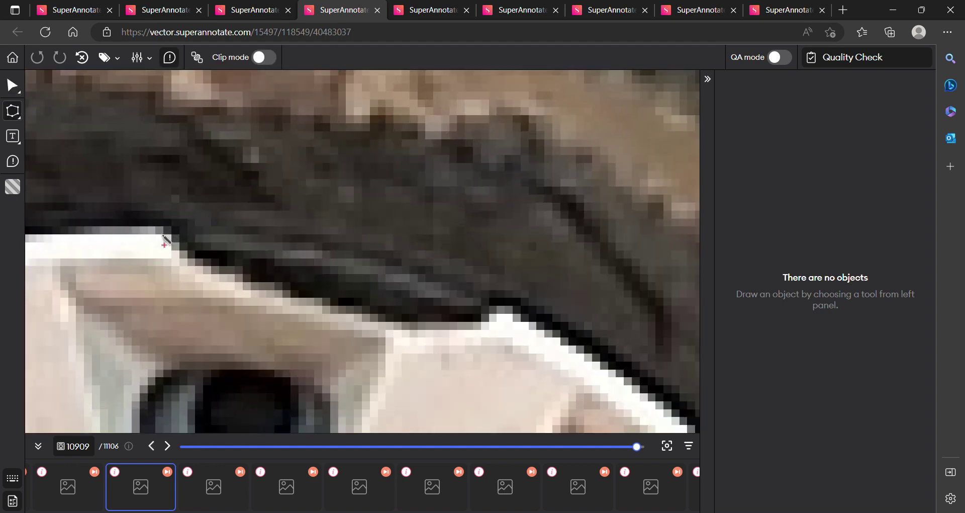
{"action": "left_click", "coordinate": [143, 228]}
{"action": "left_click", "coordinate": [185, 274]}
{"action": "left_click", "coordinate": [264, 307]}
{"action": "left_click", "coordinate": [372, 338]}
{"action": "left_click", "coordinate": [446, 343]}
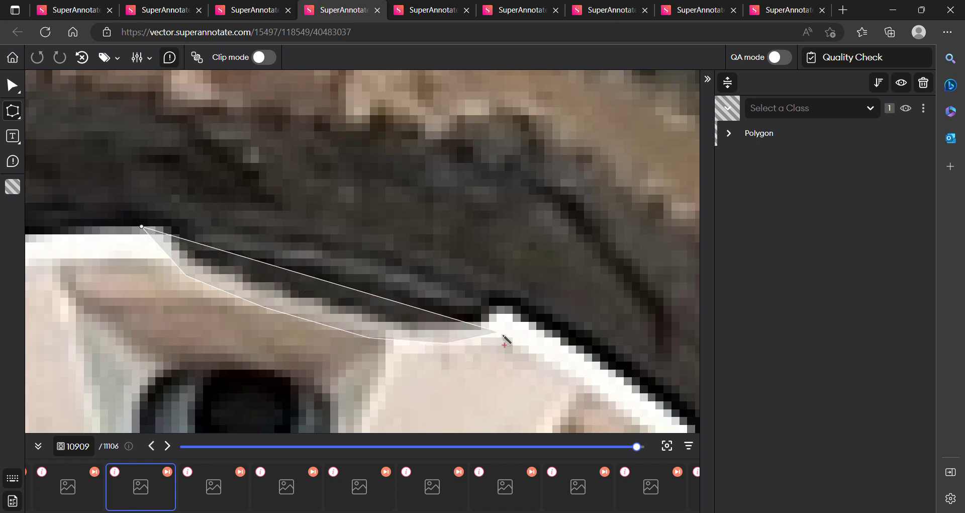
{"action": "left_click", "coordinate": [504, 329]}
{"action": "left_click", "coordinate": [508, 301]}
{"action": "left_click", "coordinate": [425, 262]}
{"action": "left_click", "coordinate": [318, 241]}
{"action": "left_click", "coordinate": [202, 224]}
{"action": "left_click", "coordinate": [143, 227]}
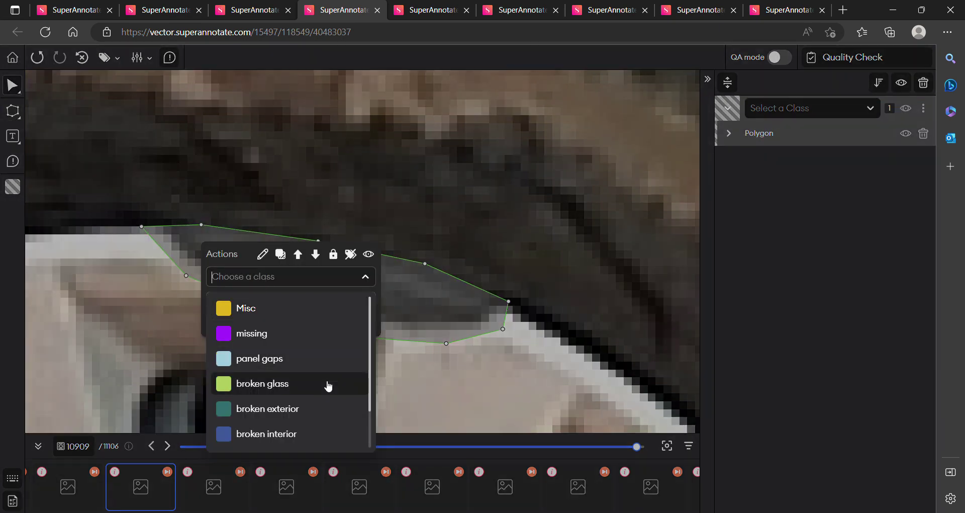
- Classify the rim polygon as minor broken
{"action": "scroll", "coordinate": [302, 395], "scroll_direction": "down", "scroll_amount": 2}
{"action": "left_click", "coordinate": [276, 404]}
{"action": "scroll", "coordinate": [276, 401], "scroll_direction": "down", "scroll_amount": 5}
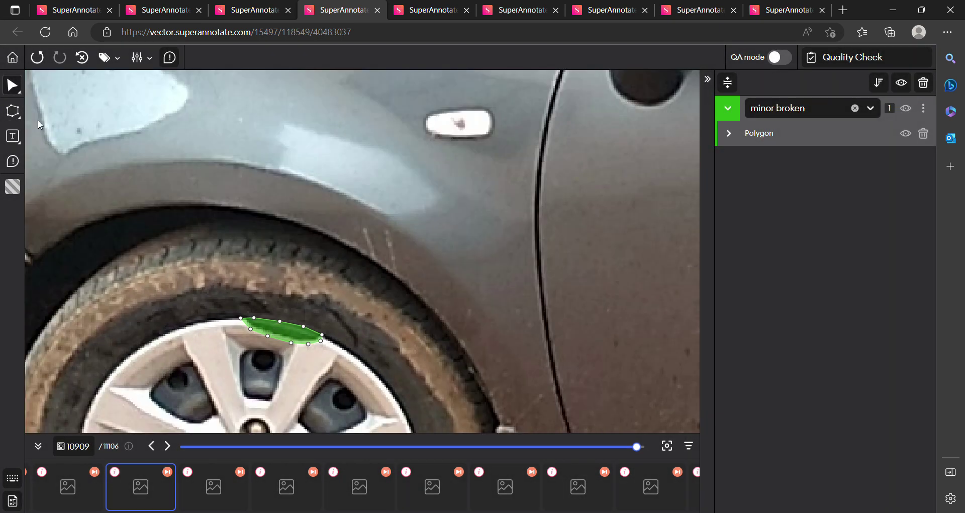
{"action": "left_click", "coordinate": [13, 112]}
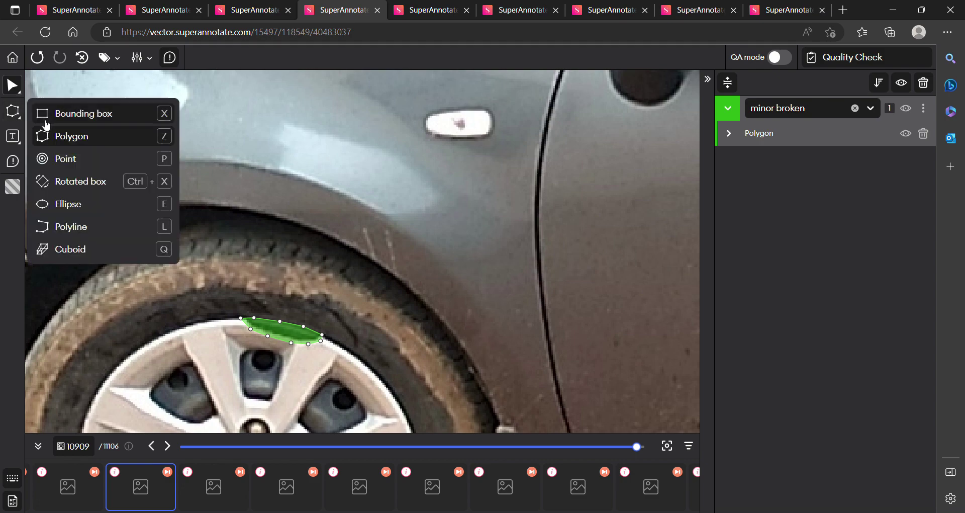
{"action": "left_click", "coordinate": [45, 120]}
{"action": "left_click_drag", "start_coordinate": [212, 305], "coordinate": [327, 367]}
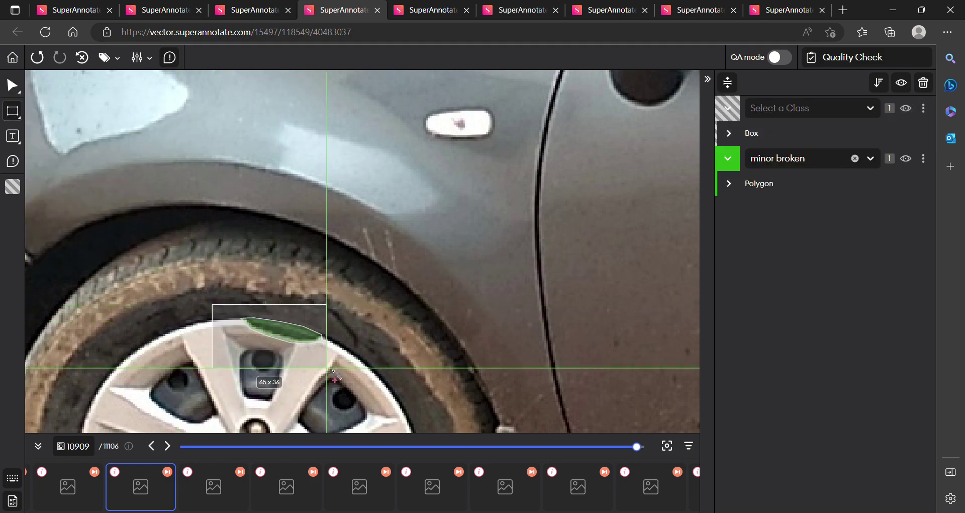
{"action": "scroll", "coordinate": [323, 349], "scroll_direction": "up", "scroll_amount": 5}
{"action": "scroll", "coordinate": [163, 296], "scroll_direction": "down", "scroll_amount": 2}
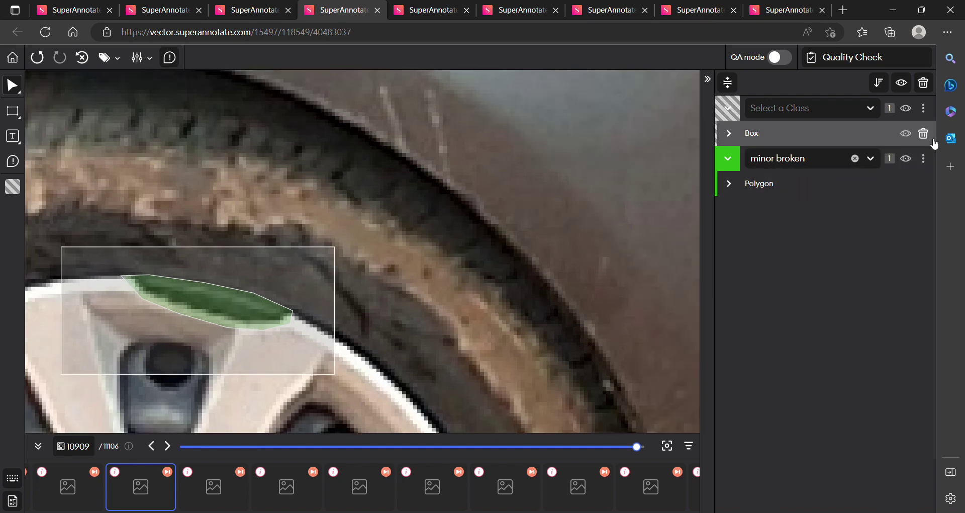
{"action": "left_click", "coordinate": [927, 135]}
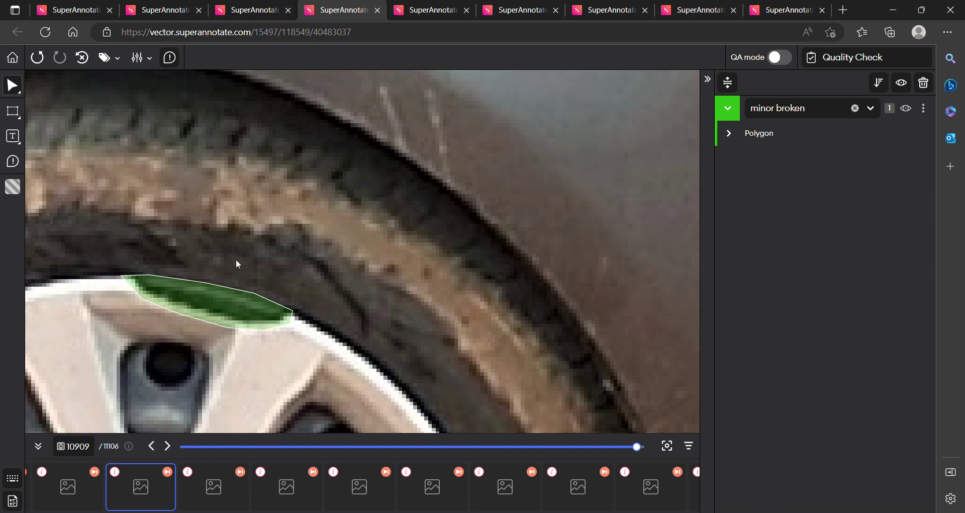
{"action": "scroll", "coordinate": [297, 274], "scroll_direction": "down", "scroll_amount": 3}
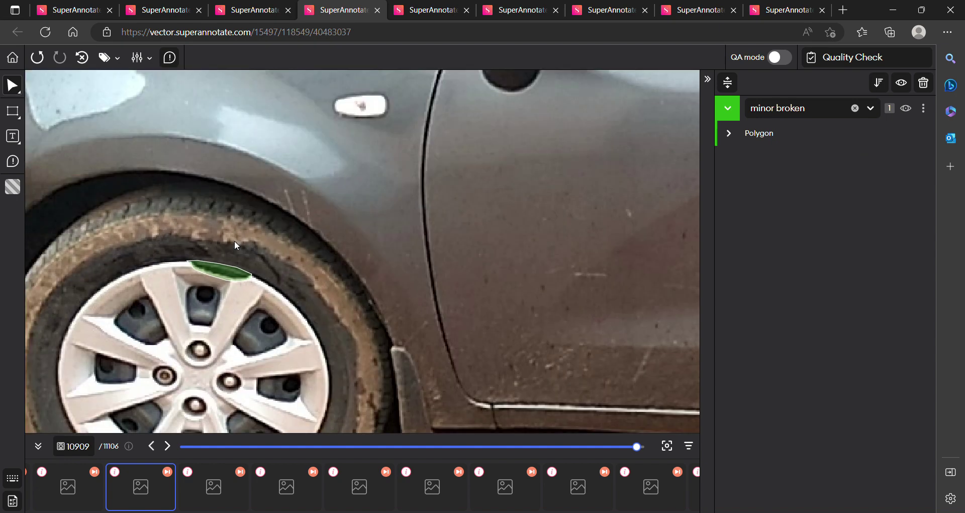
{"action": "scroll", "coordinate": [222, 228], "scroll_direction": "down", "scroll_amount": 3}
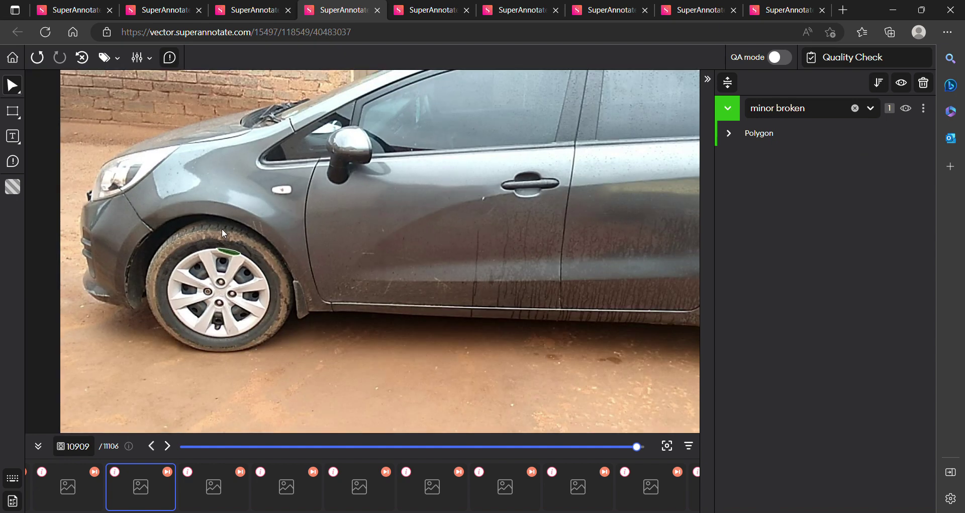
{"action": "scroll", "coordinate": [279, 148], "scroll_direction": "down", "scroll_amount": 1}
{"action": "scroll", "coordinate": [227, 152], "scroll_direction": "up", "scroll_amount": 2}
{"action": "scroll", "coordinate": [227, 152], "scroll_direction": "down", "scroll_amount": 2}
{"action": "scroll", "coordinate": [499, 128], "scroll_direction": "up", "scroll_amount": 1}
{"action": "scroll", "coordinate": [499, 128], "scroll_direction": "down", "scroll_amount": 1}
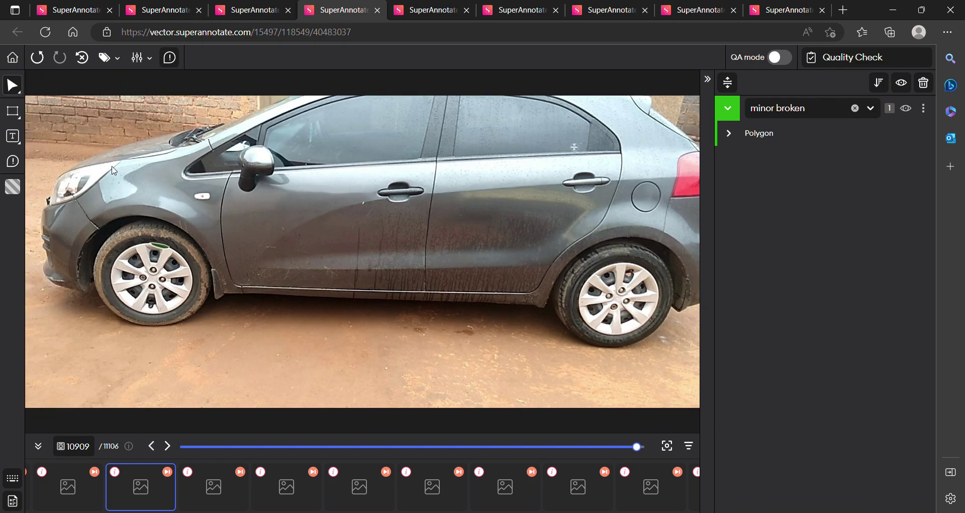
{"action": "scroll", "coordinate": [75, 226], "scroll_direction": "up", "scroll_amount": 1}
{"action": "scroll", "coordinate": [85, 252], "scroll_direction": "down", "scroll_amount": 1}
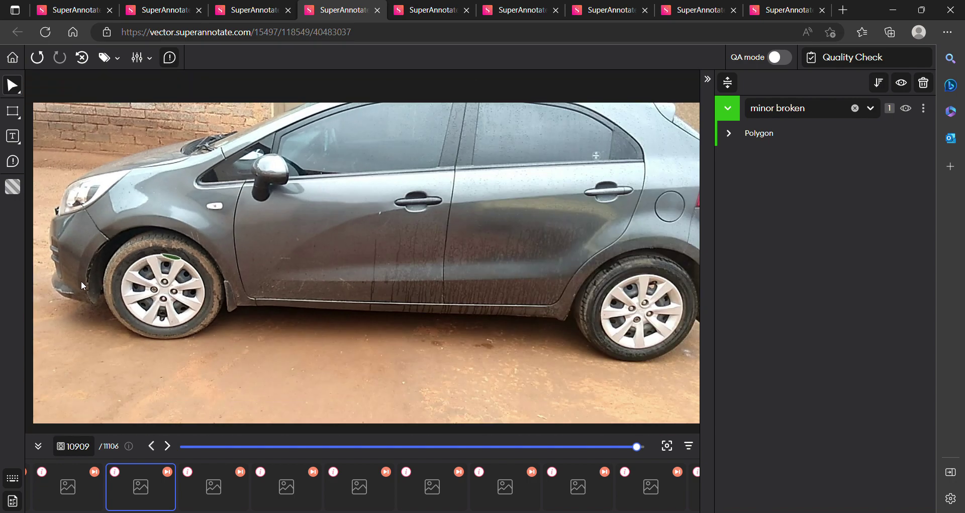
{"action": "scroll", "coordinate": [80, 281], "scroll_direction": "up", "scroll_amount": 3}
{"action": "scroll", "coordinate": [93, 186], "scroll_direction": "up", "scroll_amount": 2}
{"action": "scroll", "coordinate": [96, 161], "scroll_direction": "up", "scroll_amount": 1}
{"action": "scroll", "coordinate": [93, 146], "scroll_direction": "down", "scroll_amount": 3}
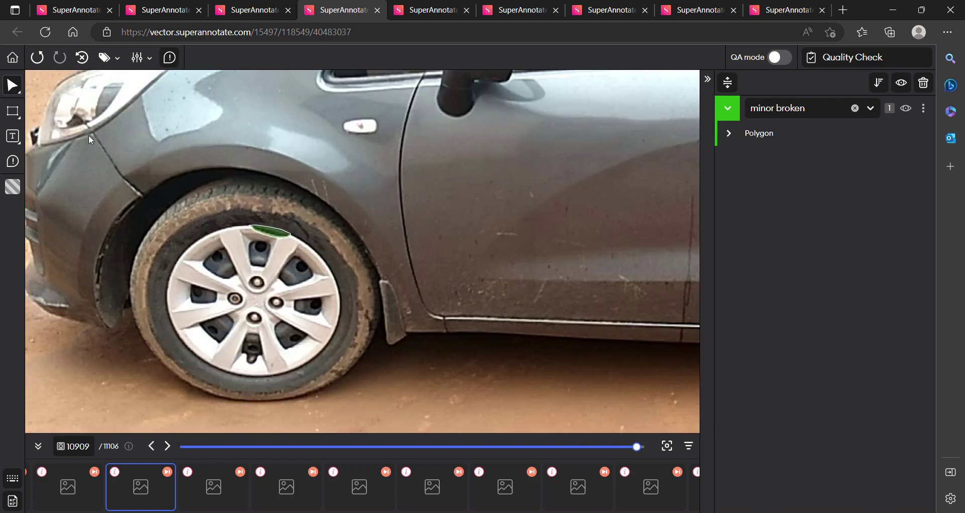
{"action": "scroll", "coordinate": [98, 135], "scroll_direction": "up", "scroll_amount": 2}
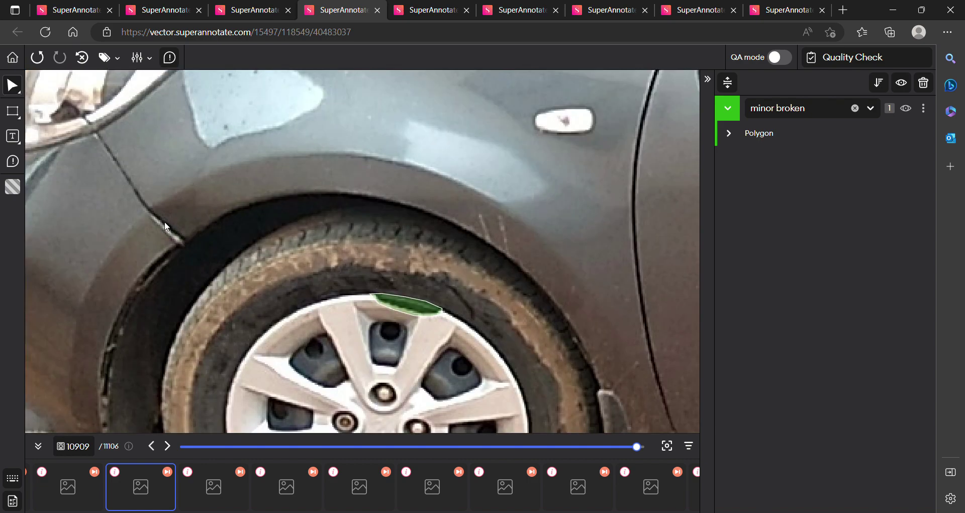
- Trace a thin closed polygon along the bumper-to-fender seam above the front wheel
{"action": "left_click", "coordinate": [18, 111]}
{"action": "left_click", "coordinate": [65, 134]}
{"action": "scroll", "coordinate": [65, 140], "scroll_direction": "up", "scroll_amount": 3}
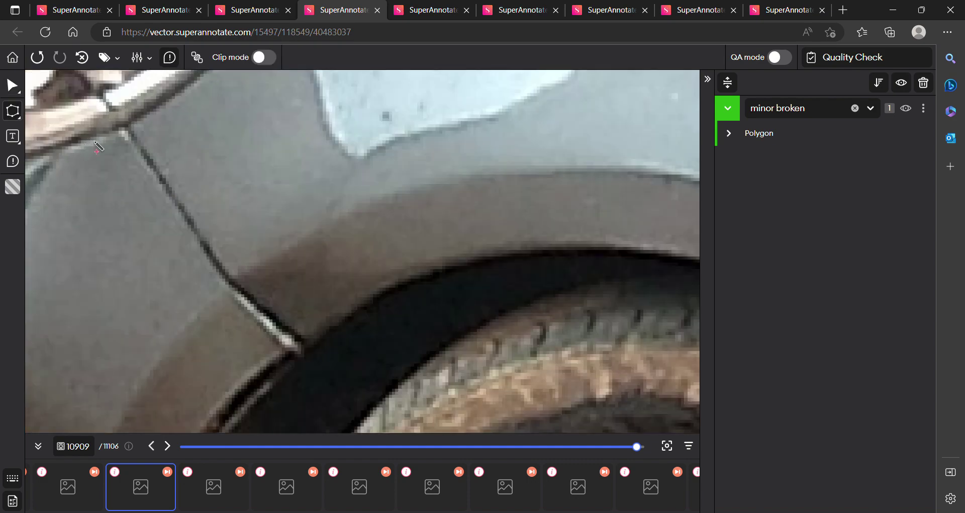
{"action": "left_click", "coordinate": [127, 148]}
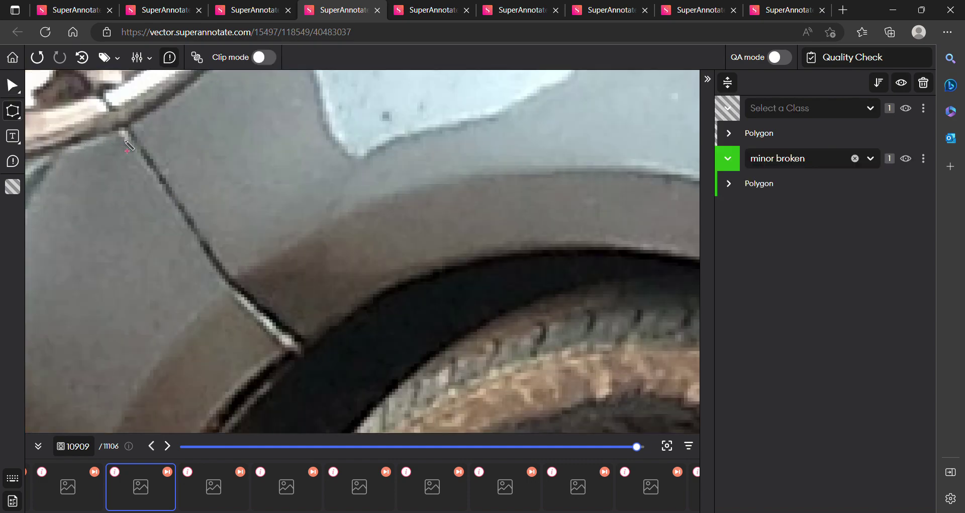
{"action": "left_click", "coordinate": [171, 207]}
{"action": "left_click", "coordinate": [223, 288]}
{"action": "left_click", "coordinate": [295, 359]}
{"action": "left_click", "coordinate": [313, 341]}
{"action": "left_click", "coordinate": [232, 274]}
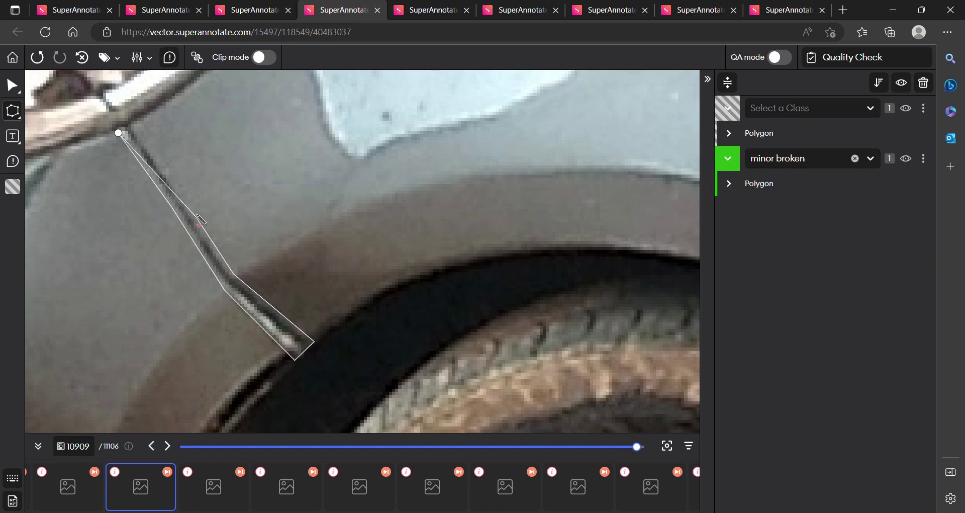
{"action": "left_click", "coordinate": [167, 179]}
{"action": "left_click", "coordinate": [133, 119]}
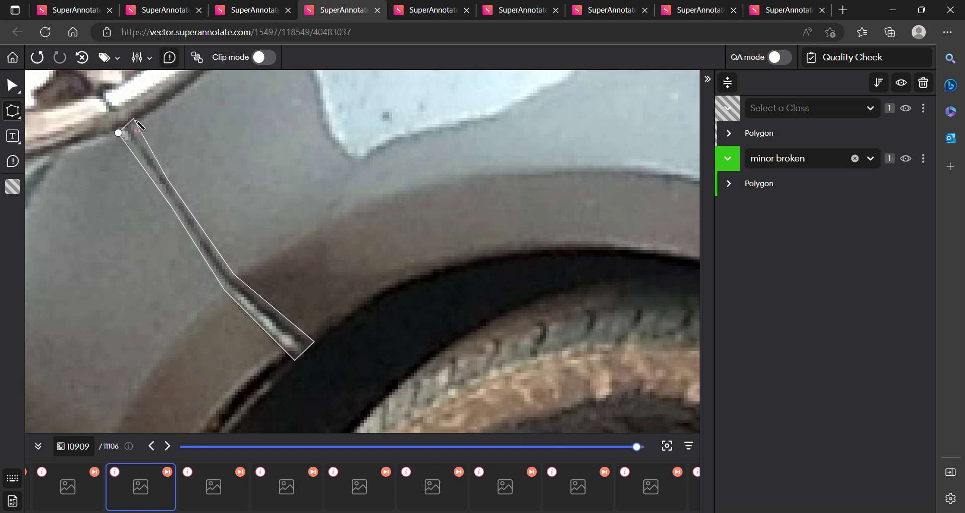
{"action": "left_click", "coordinate": [120, 132]}
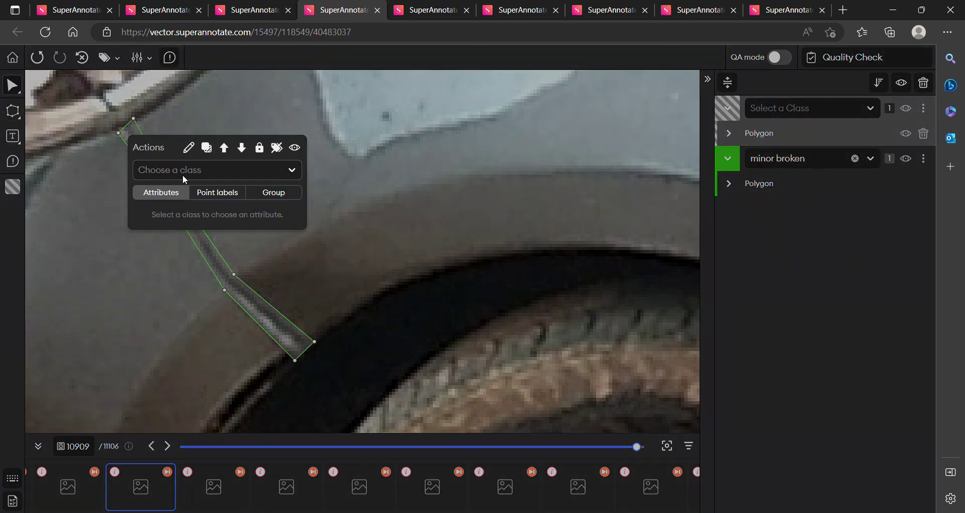
- Class the seam polygon as panel gaps and nudge one vertex to fit the seam
{"action": "left_click", "coordinate": [183, 174]}
{"action": "left_click", "coordinate": [194, 248]}
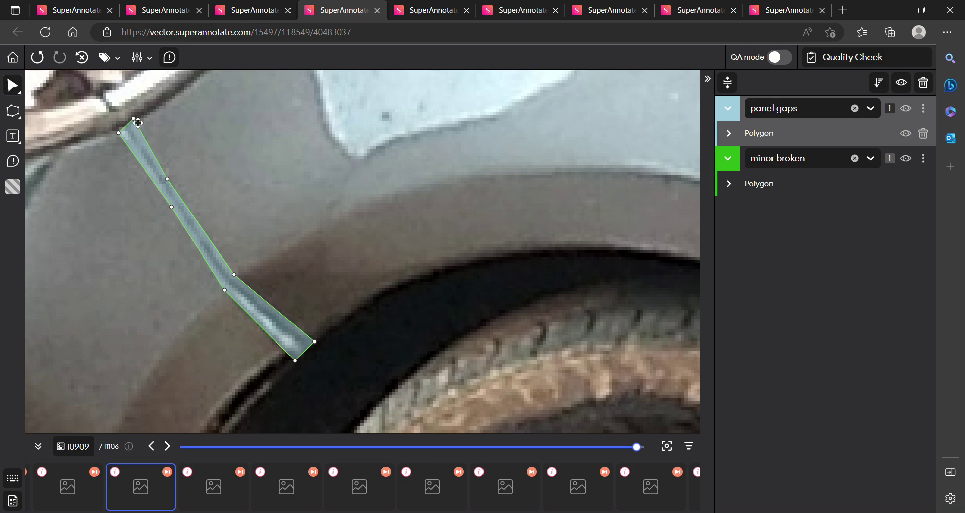
{"action": "scroll", "coordinate": [131, 129], "scroll_direction": "down", "scroll_amount": 10}
{"action": "scroll", "coordinate": [136, 136], "scroll_direction": "up", "scroll_amount": 3}
{"action": "scroll", "coordinate": [61, 216], "scroll_direction": "down", "scroll_amount": 3}
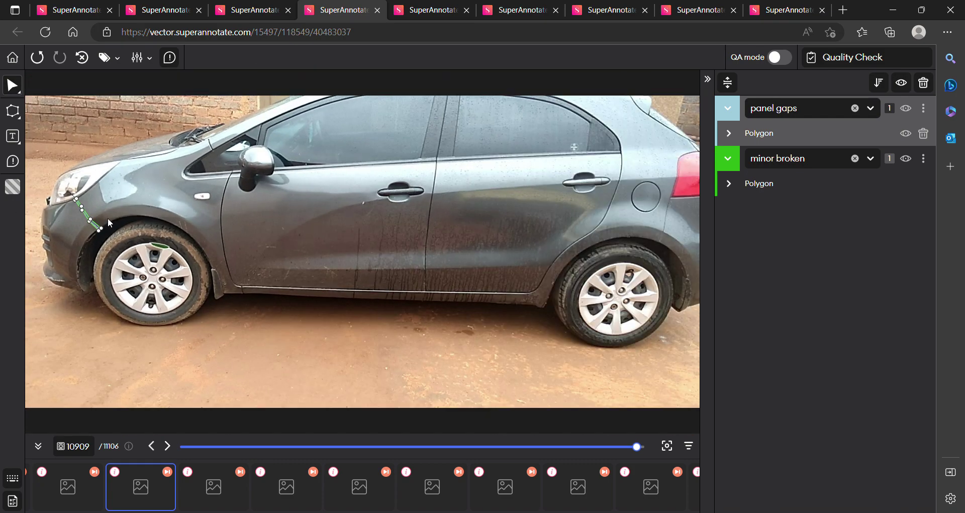
{"action": "scroll", "coordinate": [75, 211], "scroll_direction": "up", "scroll_amount": 8}
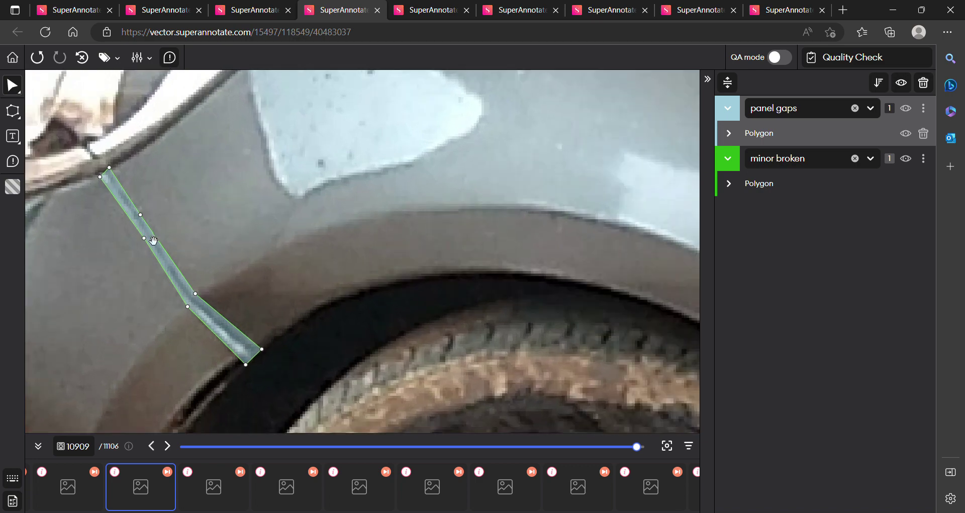
{"action": "left_click_drag", "start_coordinate": [145, 239], "coordinate": [142, 236]}
{"action": "scroll", "coordinate": [153, 222], "scroll_direction": "down", "scroll_amount": 8}
{"action": "scroll", "coordinate": [155, 216], "scroll_direction": "down", "scroll_amount": 2}
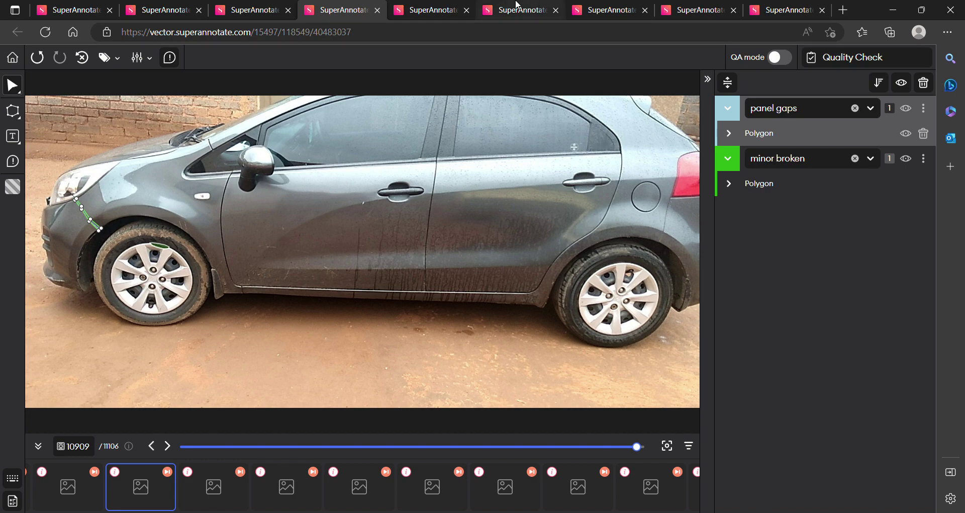
- Open image 10887, the white car's front corner, past the session-expired notice, and zoom around the fender seam
{"action": "left_click", "coordinate": [445, 10]}
{"action": "left_click", "coordinate": [638, 317]}
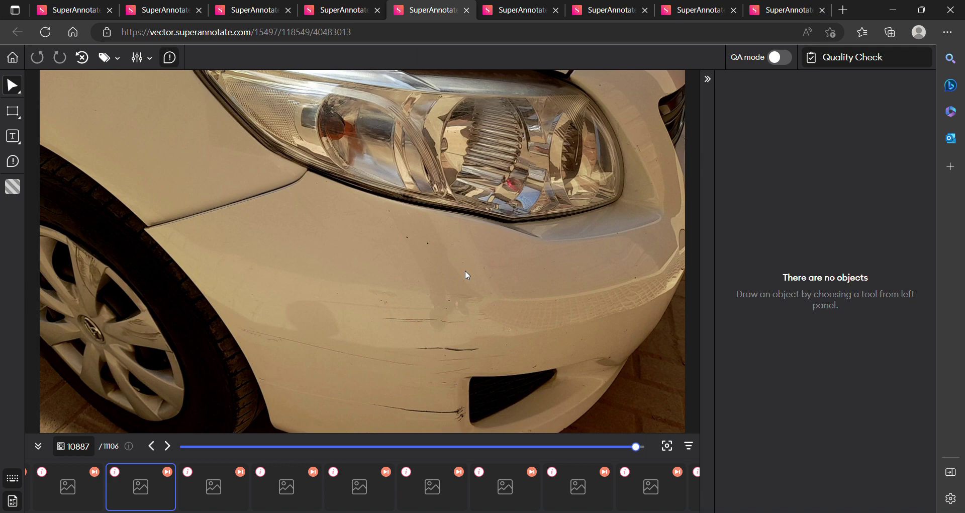
{"action": "scroll", "coordinate": [548, 243], "scroll_direction": "up", "scroll_amount": 5}
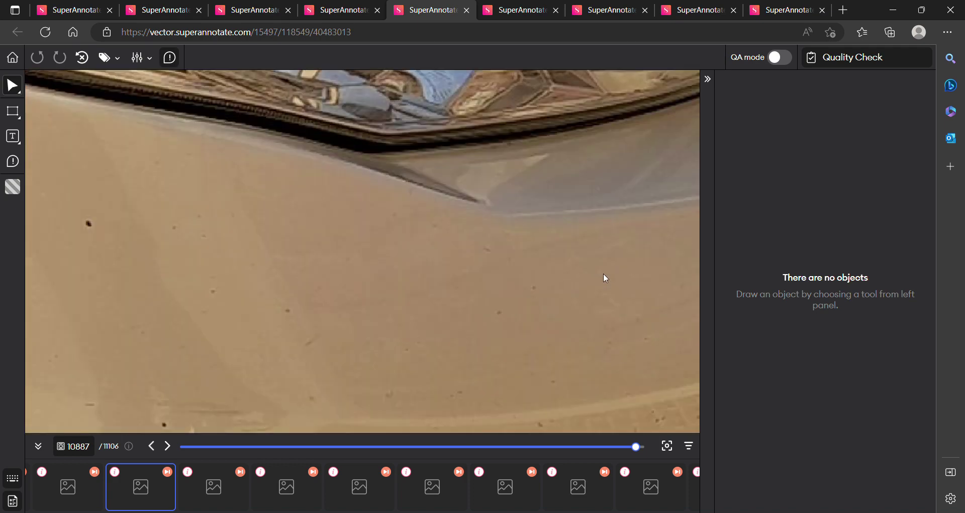
{"action": "scroll", "coordinate": [614, 281], "scroll_direction": "down", "scroll_amount": 1}
{"action": "scroll", "coordinate": [605, 283], "scroll_direction": "down", "scroll_amount": 5}
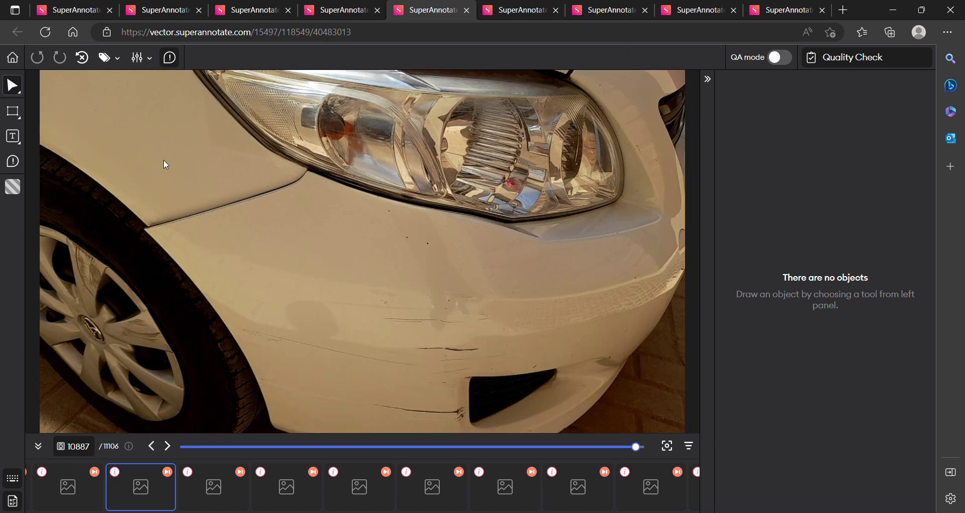
{"action": "scroll", "coordinate": [124, 169], "scroll_direction": "up", "scroll_amount": 4}
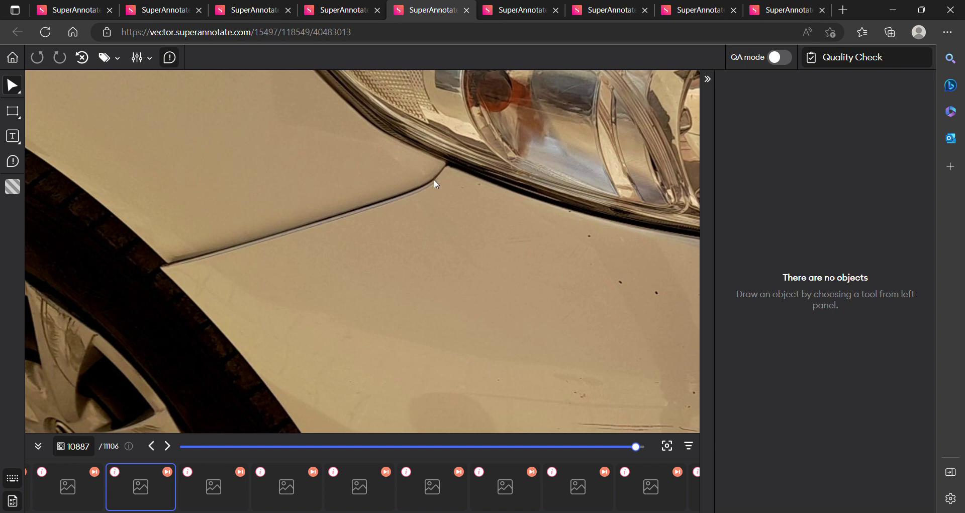
{"action": "scroll", "coordinate": [379, 174], "scroll_direction": "down", "scroll_amount": 3}
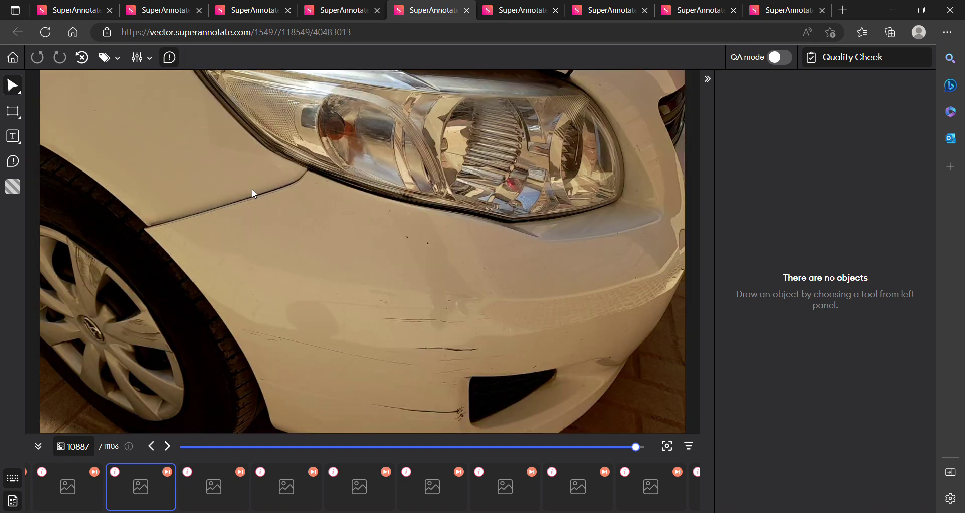
{"action": "scroll", "coordinate": [252, 191], "scroll_direction": "up", "scroll_amount": 3}
{"action": "scroll", "coordinate": [190, 166], "scroll_direction": "up", "scroll_amount": 3}
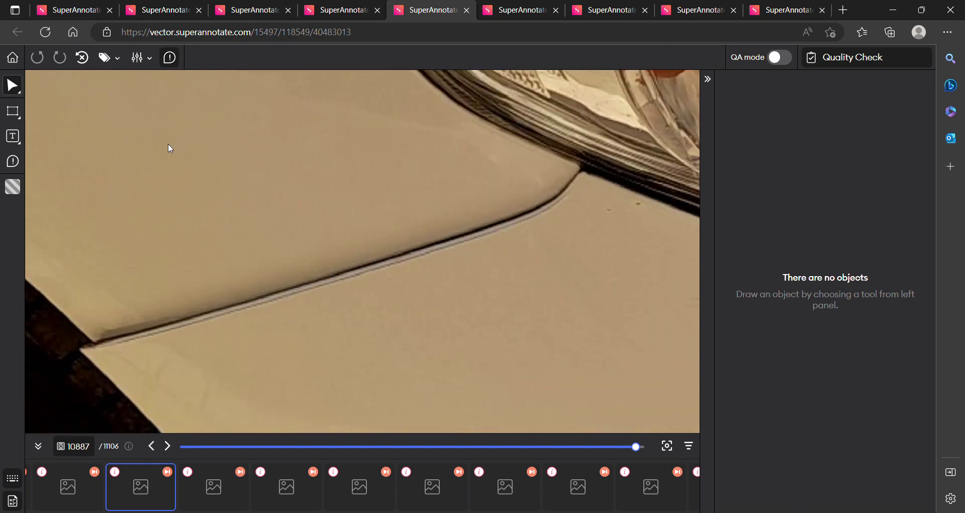
- Start a polygon on the fender seam with its first two vertices from the seam's corner
{"action": "mouse_move", "coordinate": [13, 111]}
{"action": "left_click", "coordinate": [51, 134]}
{"action": "scroll", "coordinate": [103, 251], "scroll_direction": "up", "scroll_amount": 2}
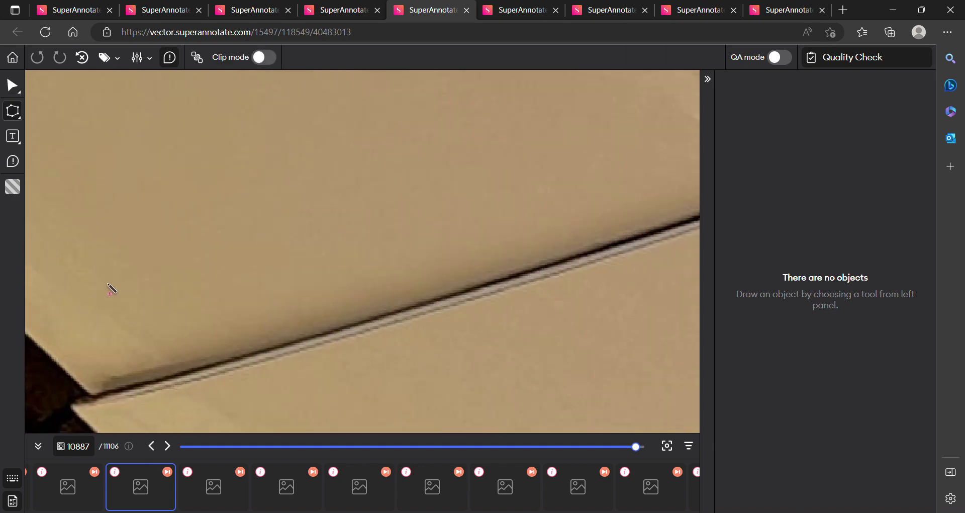
{"action": "scroll", "coordinate": [114, 322], "scroll_direction": "down", "scroll_amount": 2}
{"action": "scroll", "coordinate": [106, 392], "scroll_direction": "up", "scroll_amount": 3}
{"action": "left_click", "coordinate": [94, 386]}
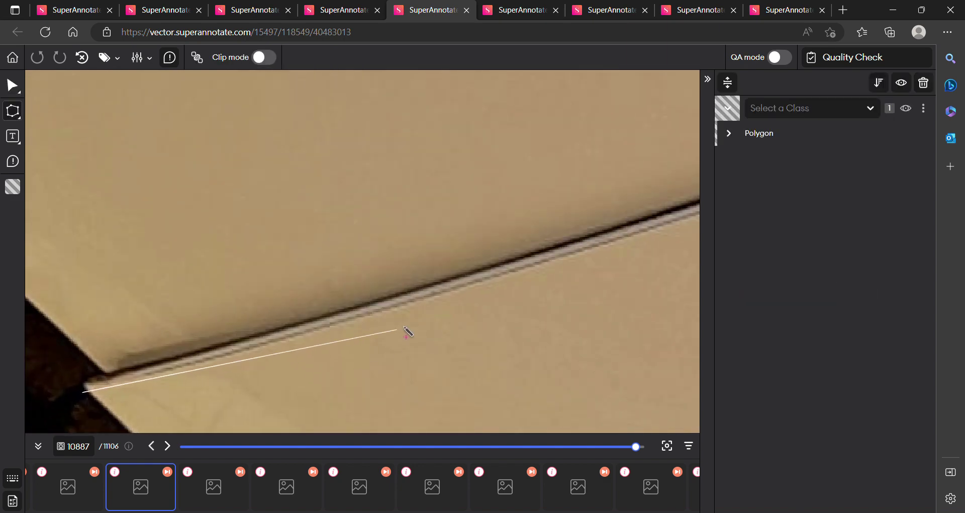
{"action": "left_click", "coordinate": [405, 318]}
{"action": "scroll", "coordinate": [459, 266], "scroll_direction": "down", "scroll_amount": 1}
{"action": "scroll", "coordinate": [673, 217], "scroll_direction": "down", "scroll_amount": 1}
{"action": "scroll", "coordinate": [658, 216], "scroll_direction": "up", "scroll_amount": 1}
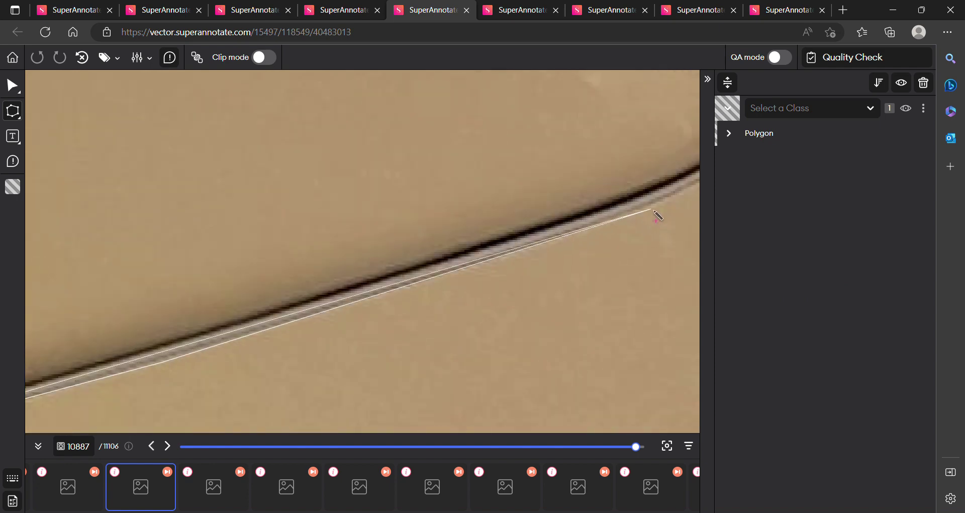
{"action": "scroll", "coordinate": [676, 207], "scroll_direction": "down", "scroll_amount": 2}
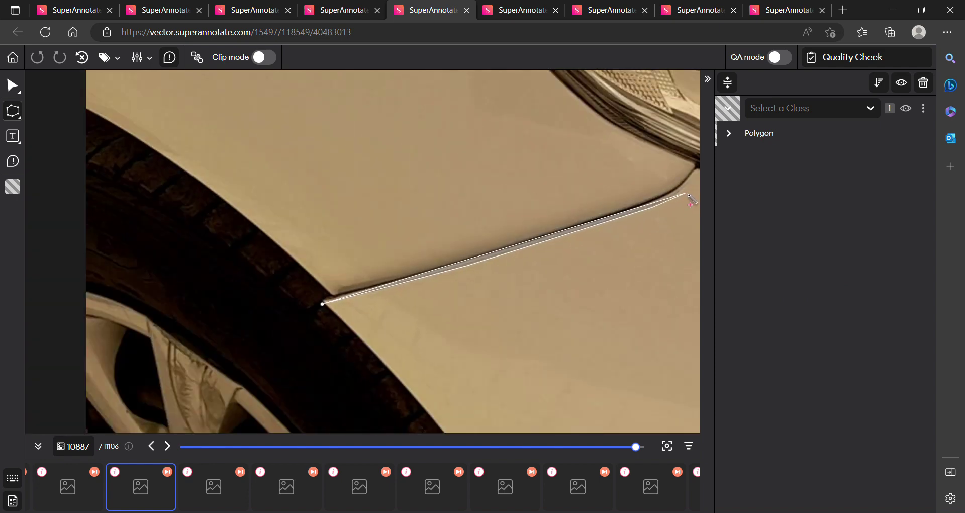
{"action": "scroll", "coordinate": [679, 191], "scroll_direction": "down", "scroll_amount": 2}
{"action": "scroll", "coordinate": [307, 185], "scroll_direction": "up", "scroll_amount": 5}
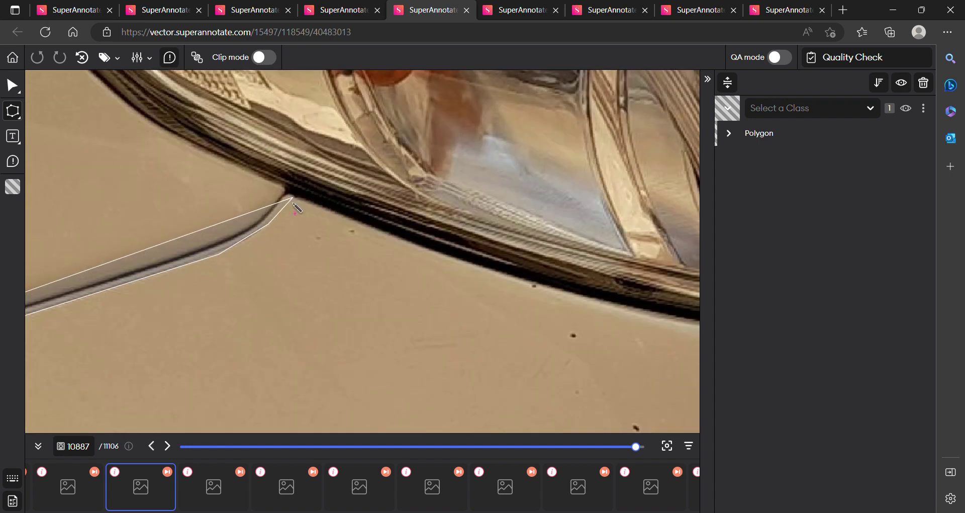
{"action": "scroll", "coordinate": [302, 196], "scroll_direction": "up", "scroll_amount": 2}
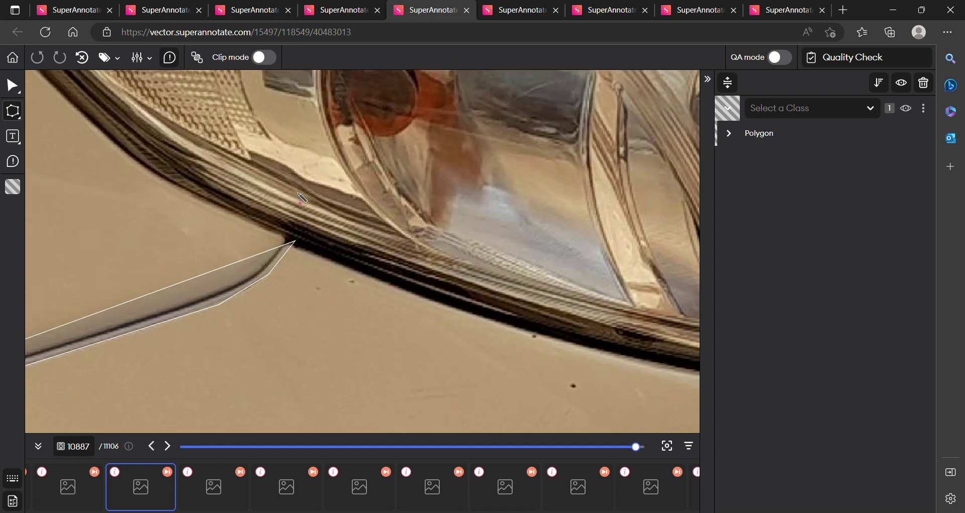
{"action": "scroll", "coordinate": [302, 199], "scroll_direction": "right", "scroll_amount": 3}
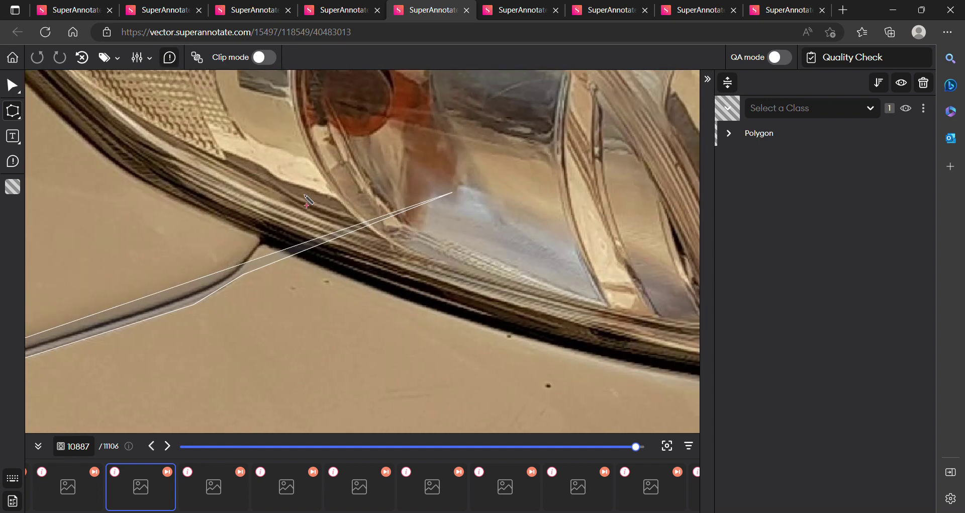
{"action": "scroll", "coordinate": [308, 200], "scroll_direction": "up", "scroll_amount": 2}
{"action": "scroll", "coordinate": [232, 247], "scroll_direction": "up", "scroll_amount": 2}
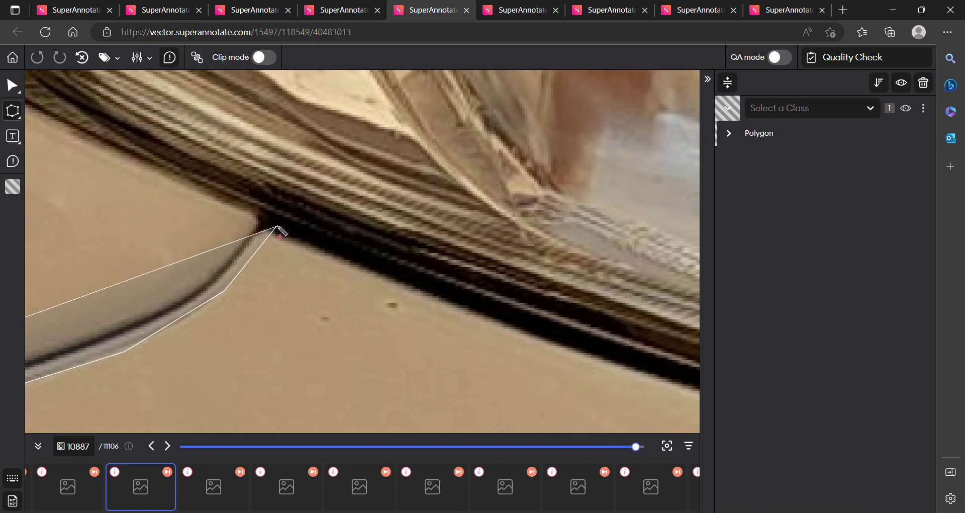
{"action": "scroll", "coordinate": [277, 227], "scroll_direction": "up", "scroll_amount": 1}
- Finish tracing the seam up to the headlight and back, closing the polygon
{"action": "left_click", "coordinate": [275, 224]}
{"action": "left_click", "coordinate": [252, 217]}
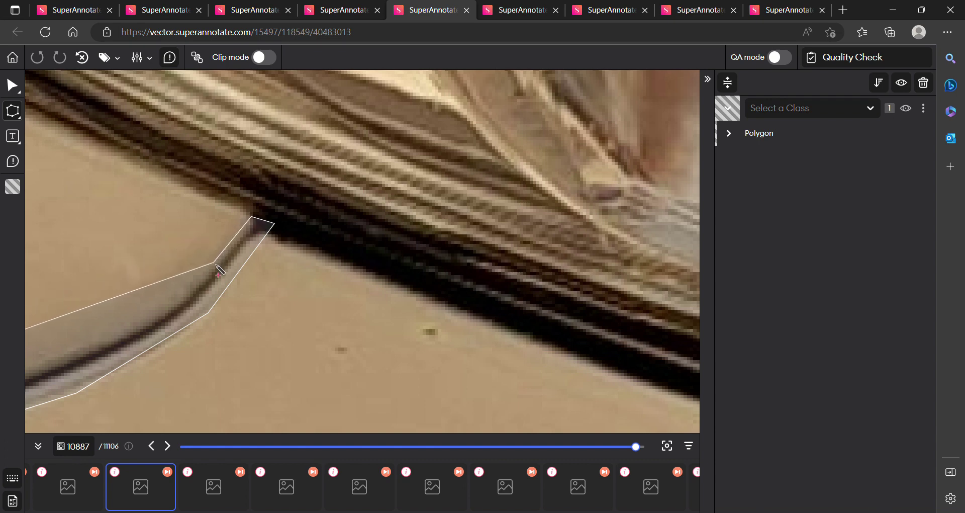
{"action": "left_click", "coordinate": [177, 300]}
{"action": "left_click", "coordinate": [114, 334]}
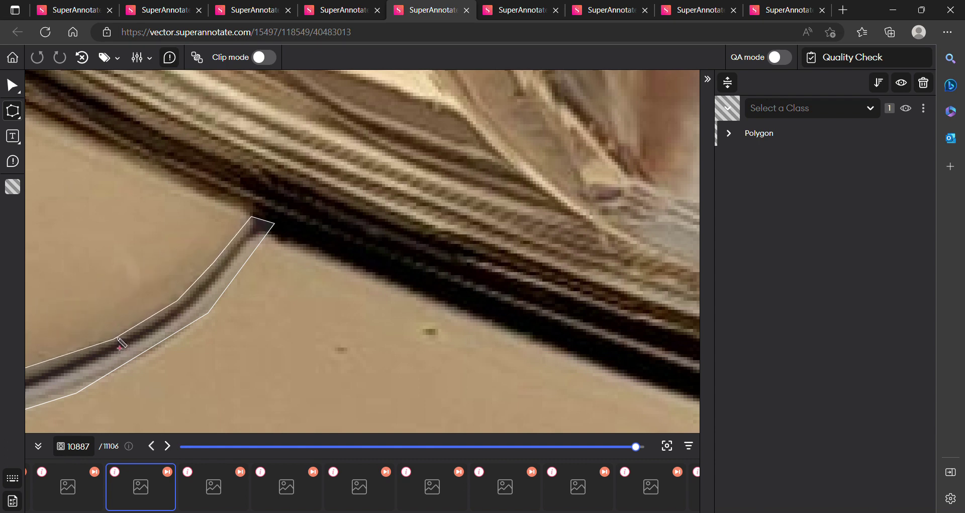
{"action": "scroll", "coordinate": [131, 322], "scroll_direction": "down", "scroll_amount": 4}
{"action": "scroll", "coordinate": [151, 283], "scroll_direction": "up", "scroll_amount": 5}
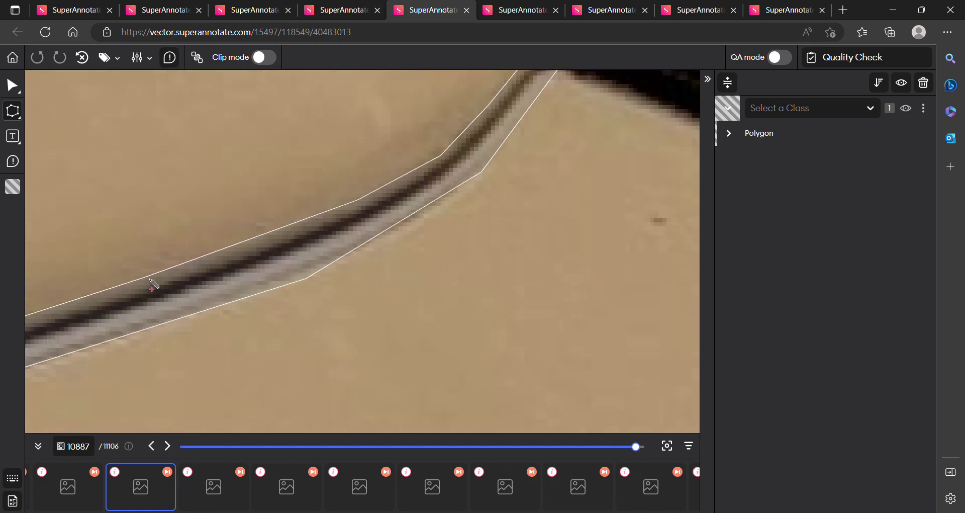
{"action": "scroll", "coordinate": [177, 277], "scroll_direction": "down", "scroll_amount": 4}
{"action": "scroll", "coordinate": [146, 297], "scroll_direction": "up", "scroll_amount": 4}
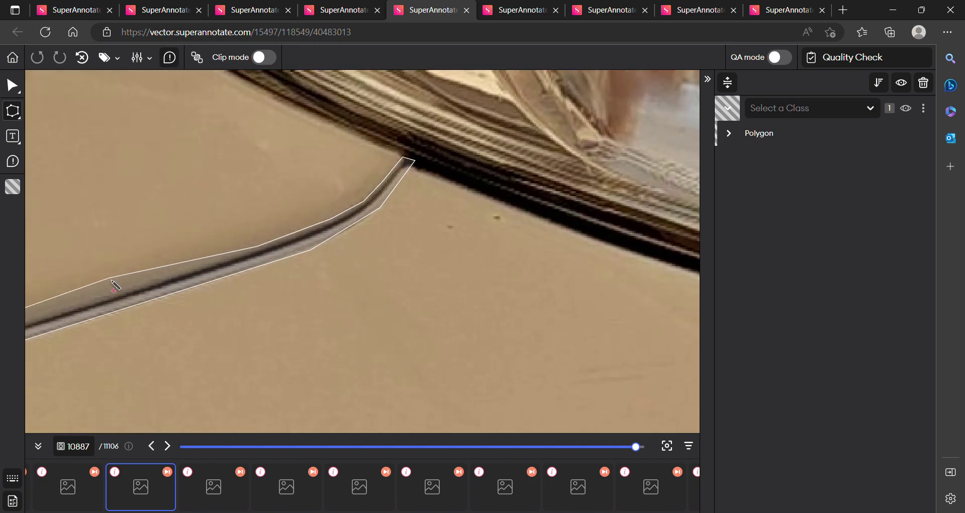
{"action": "scroll", "coordinate": [138, 302], "scroll_direction": "down", "scroll_amount": 5}
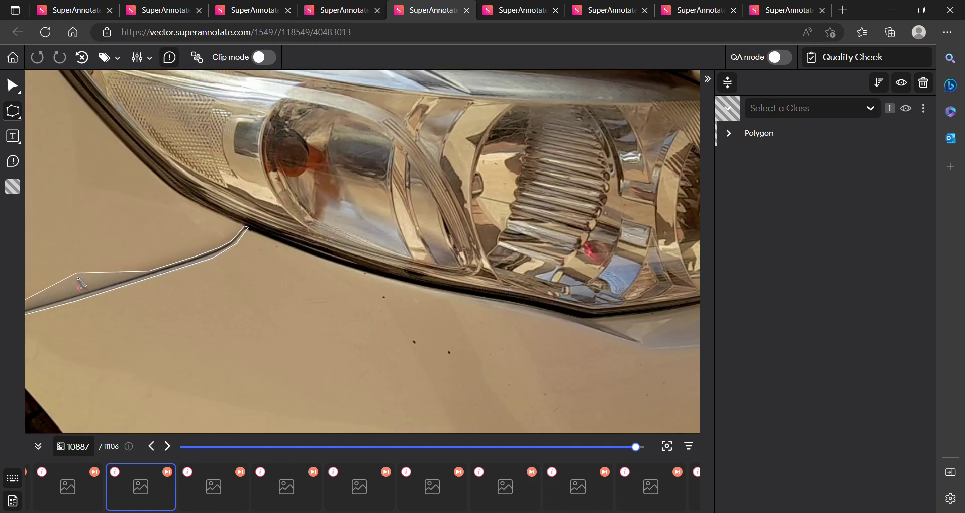
{"action": "scroll", "coordinate": [101, 285], "scroll_direction": "down", "scroll_amount": 2}
{"action": "scroll", "coordinate": [151, 292], "scroll_direction": "up", "scroll_amount": 6}
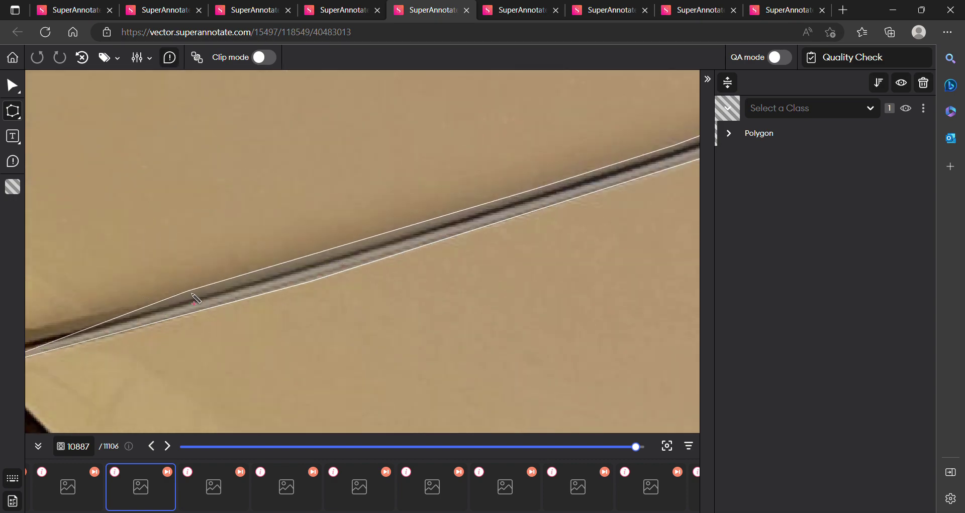
{"action": "scroll", "coordinate": [201, 297], "scroll_direction": "down", "scroll_amount": 4}
{"action": "scroll", "coordinate": [267, 342], "scroll_direction": "up", "scroll_amount": 7}
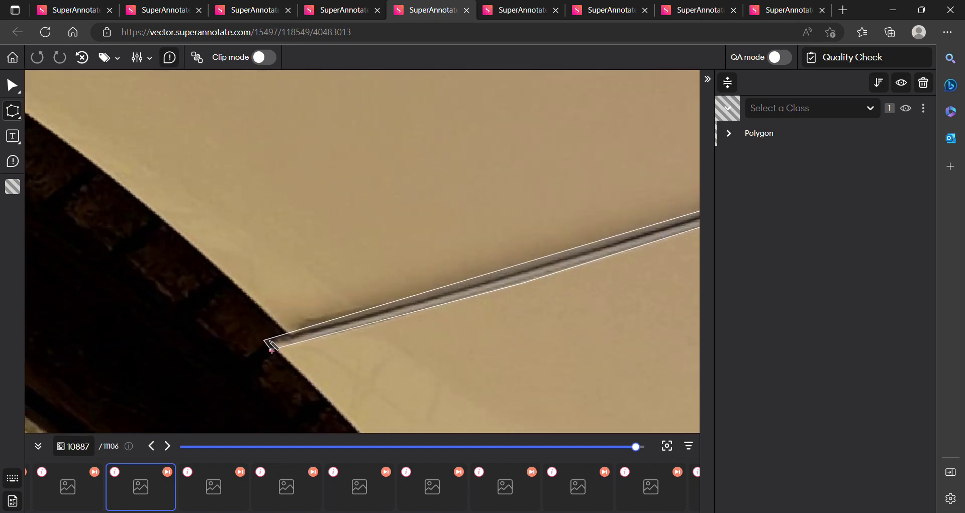
{"action": "left_click", "coordinate": [292, 325]}
{"action": "left_click", "coordinate": [267, 360]}
- Class the polygon as panel gaps, deselect it, and move to the next image's tab
{"action": "left_click", "coordinate": [340, 367]}
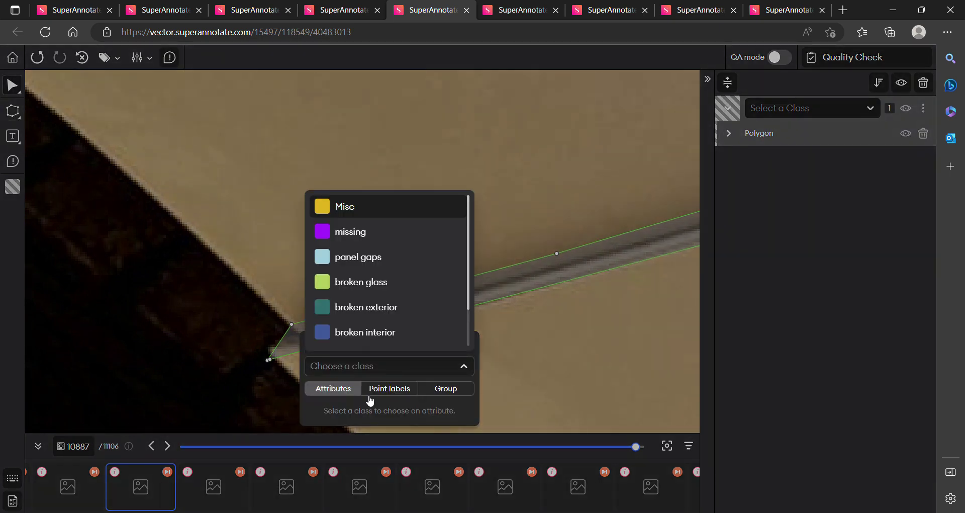
{"action": "left_click", "coordinate": [370, 258]}
{"action": "scroll", "coordinate": [368, 258], "scroll_direction": "down", "scroll_amount": 6}
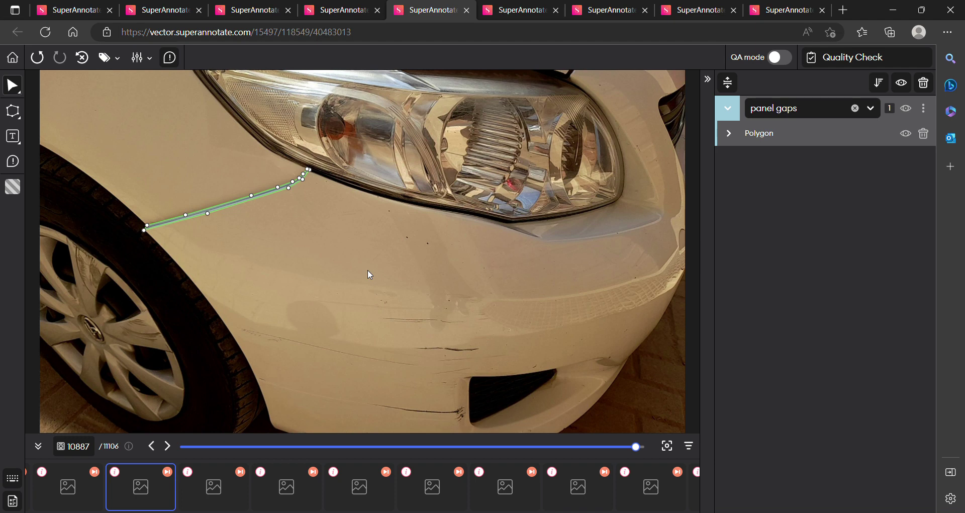
{"action": "left_click", "coordinate": [390, 255]}
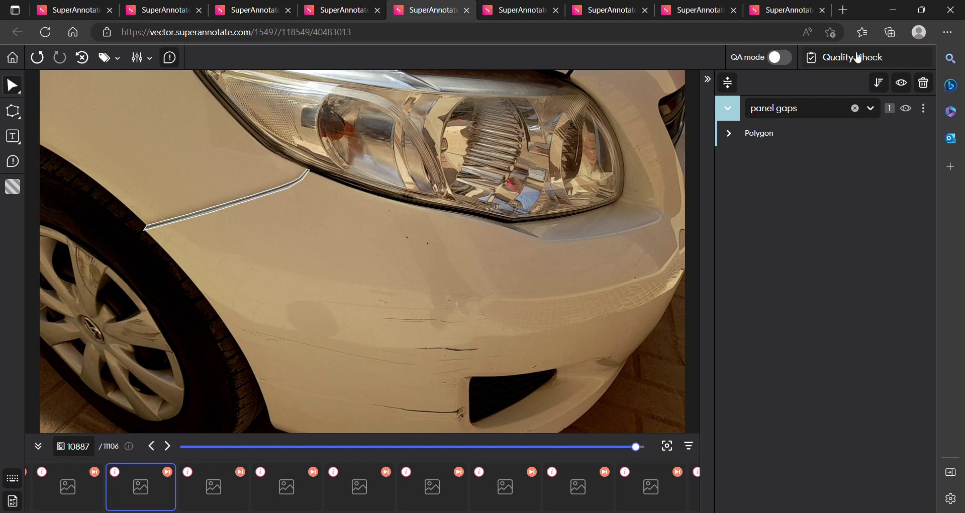
{"action": "left_click", "coordinate": [500, 11]}
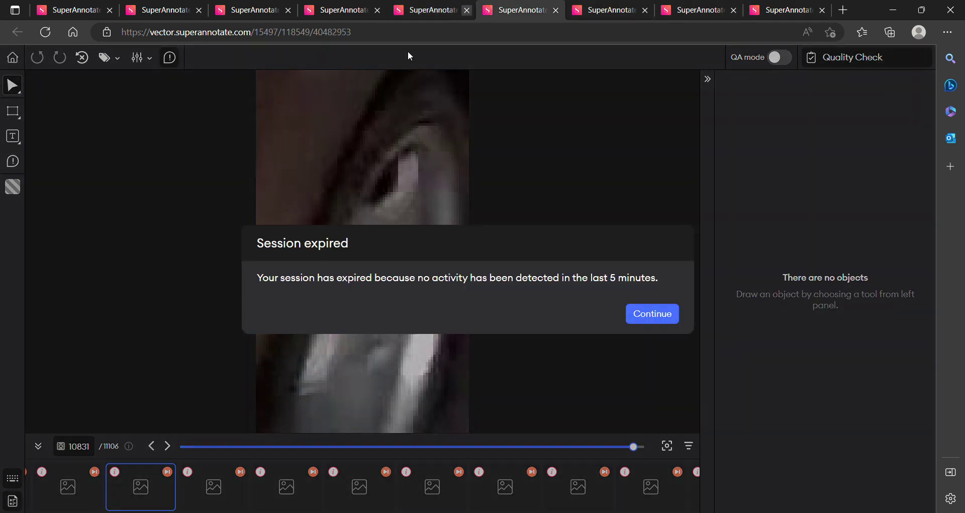
- Open image 10785, the white pickup's front corner, clearing both session-expired notices, and zoom on the fender seam
{"action": "left_click", "coordinate": [662, 314]}
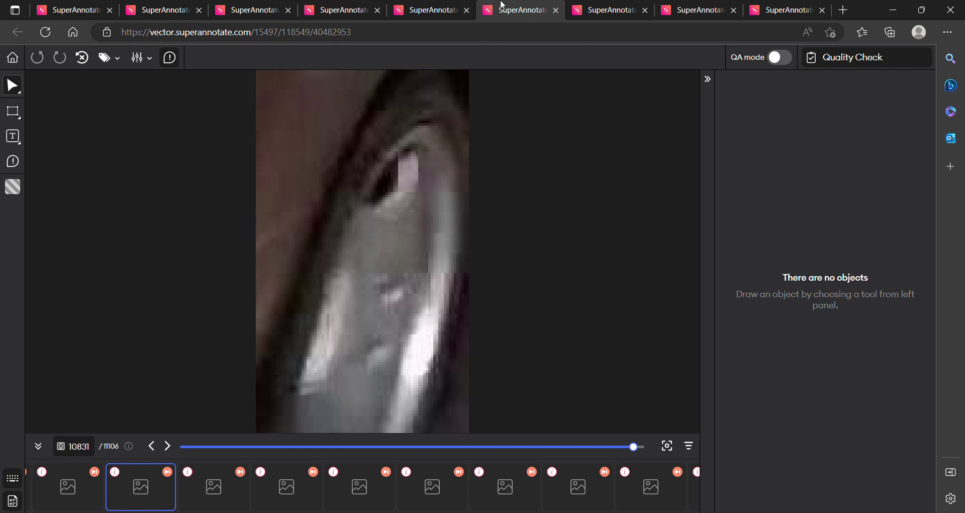
{"action": "left_click", "coordinate": [573, 7]}
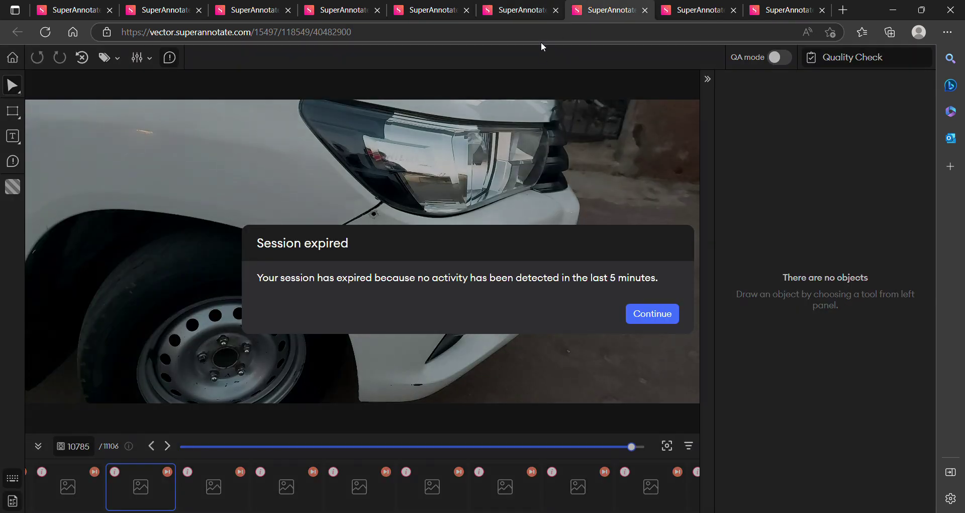
{"action": "left_click", "coordinate": [653, 311]}
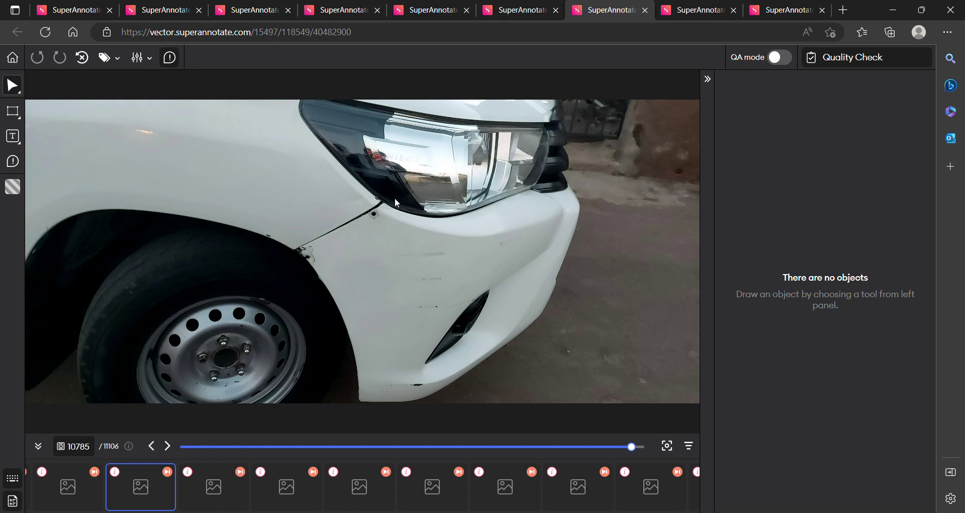
{"action": "scroll", "coordinate": [316, 235], "scroll_direction": "up", "scroll_amount": 3}
{"action": "scroll", "coordinate": [423, 198], "scroll_direction": "up", "scroll_amount": 1}
{"action": "scroll", "coordinate": [372, 215], "scroll_direction": "down", "scroll_amount": 2}
{"action": "scroll", "coordinate": [372, 215], "scroll_direction": "up", "scroll_amount": 2}
- Trace a closed polygon along the pickup's fender-to-bumper seam
{"action": "left_click", "coordinate": [10, 116]}
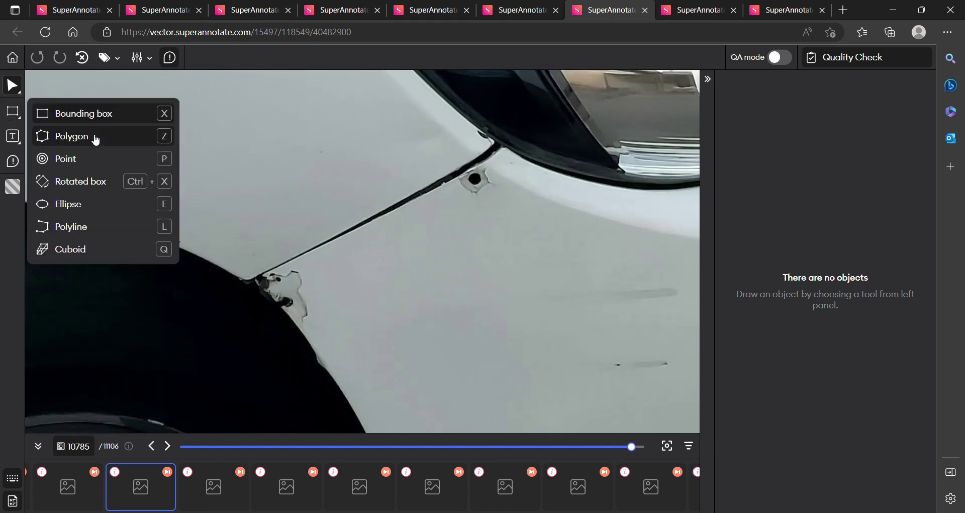
{"action": "left_click", "coordinate": [95, 134]}
{"action": "scroll", "coordinate": [269, 271], "scroll_direction": "up", "scroll_amount": 3}
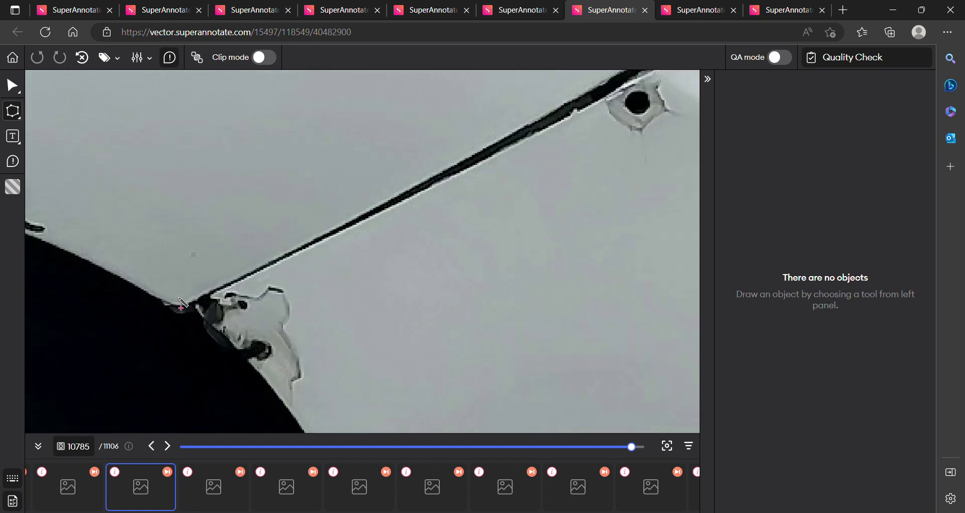
{"action": "left_click", "coordinate": [177, 304]}
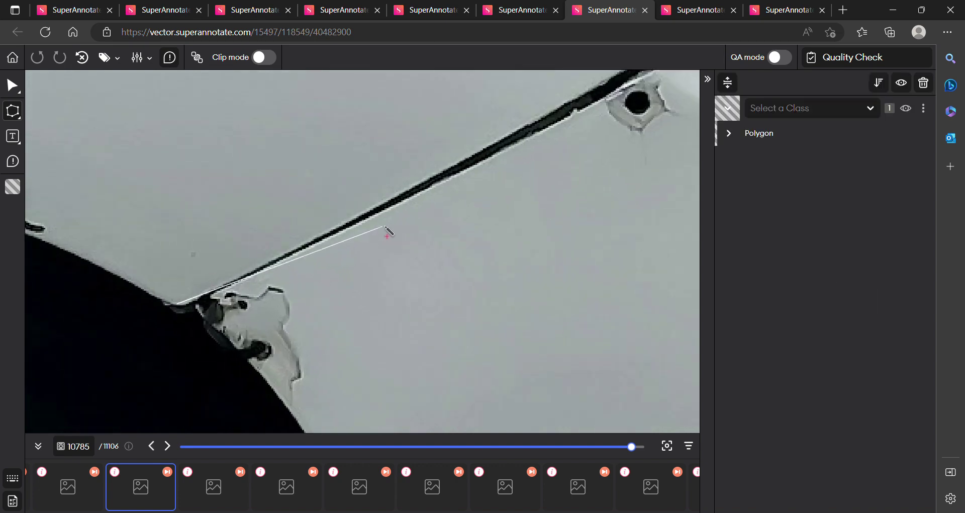
{"action": "scroll", "coordinate": [389, 203], "scroll_direction": "down", "scroll_amount": 3}
{"action": "scroll", "coordinate": [465, 166], "scroll_direction": "up", "scroll_amount": 3}
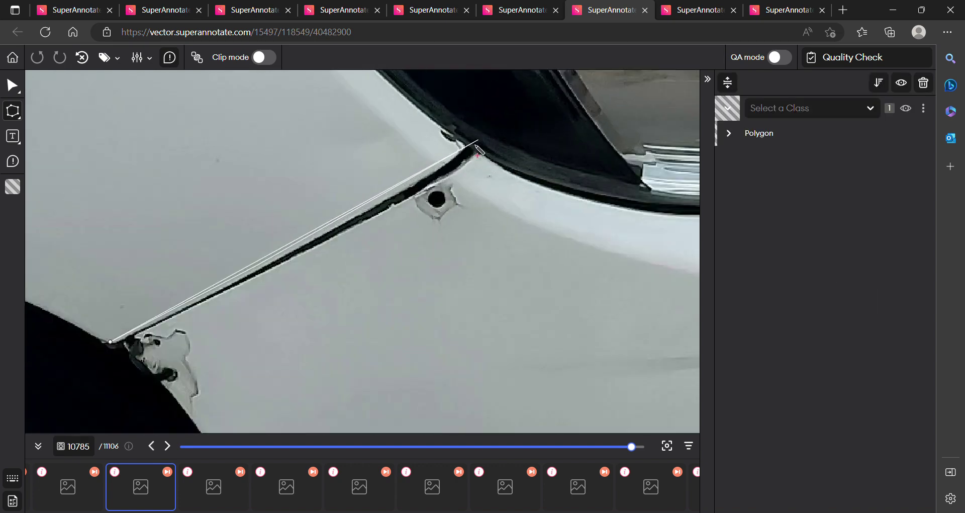
{"action": "left_click", "coordinate": [459, 142]}
{"action": "left_click", "coordinate": [485, 154]}
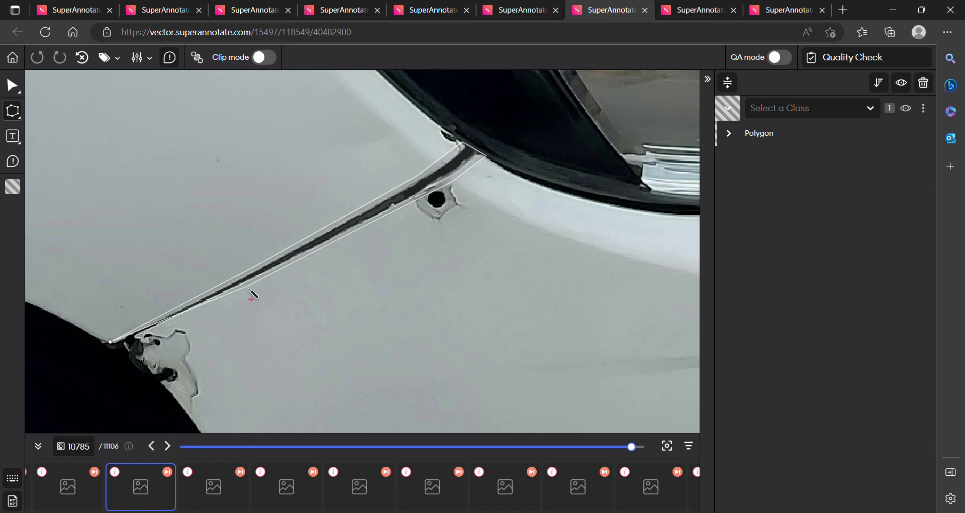
{"action": "left_click", "coordinate": [110, 342]}
- Class the seam polygon as panel gaps and move to the silver Ford image's tab
{"action": "left_click", "coordinate": [196, 363]}
{"action": "left_click", "coordinate": [206, 257]}
{"action": "scroll", "coordinate": [209, 261], "scroll_direction": "down", "scroll_amount": 5}
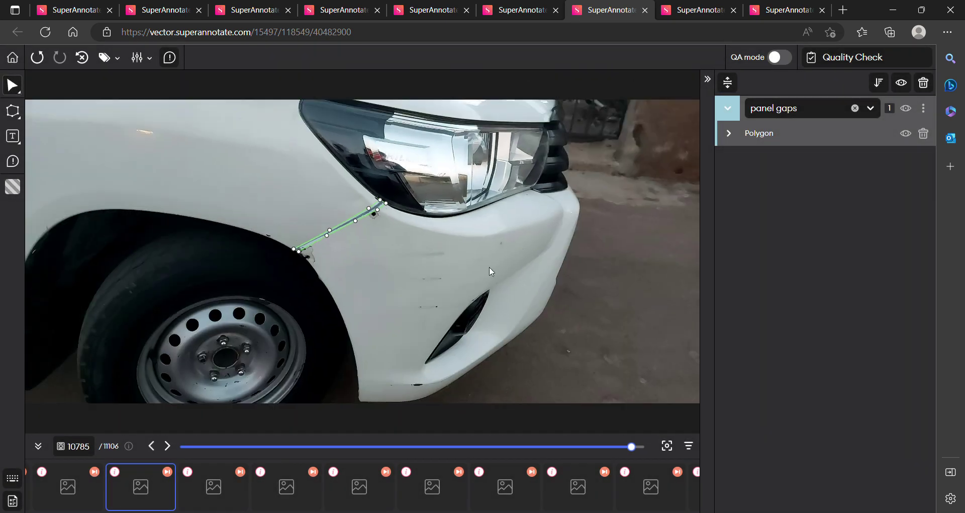
{"action": "scroll", "coordinate": [478, 269], "scroll_direction": "up", "scroll_amount": 3}
{"action": "scroll", "coordinate": [578, 238], "scroll_direction": "down", "scroll_amount": 4}
{"action": "left_click", "coordinate": [696, 10]}
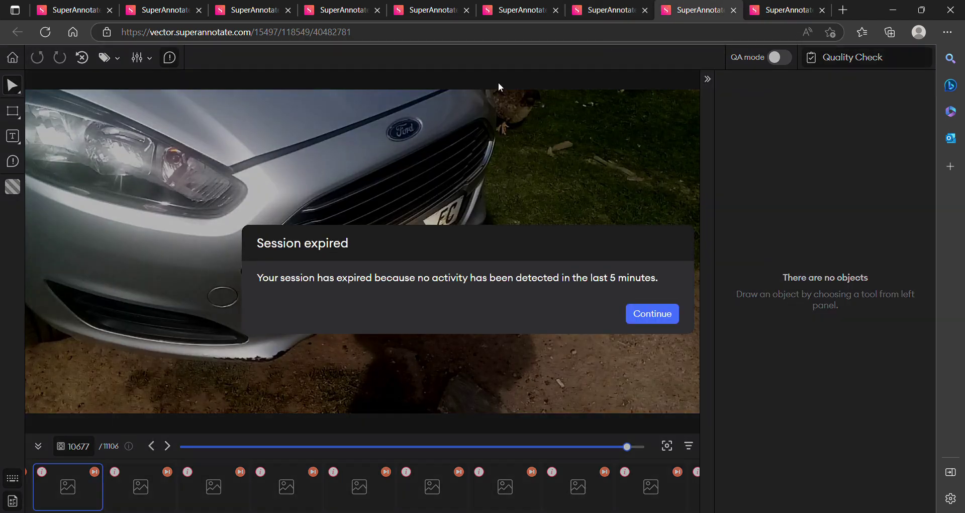
- Dismiss the session-expired notice on image 10677 and zoom onto the Ford's grille and badge
{"action": "left_click", "coordinate": [656, 314]}
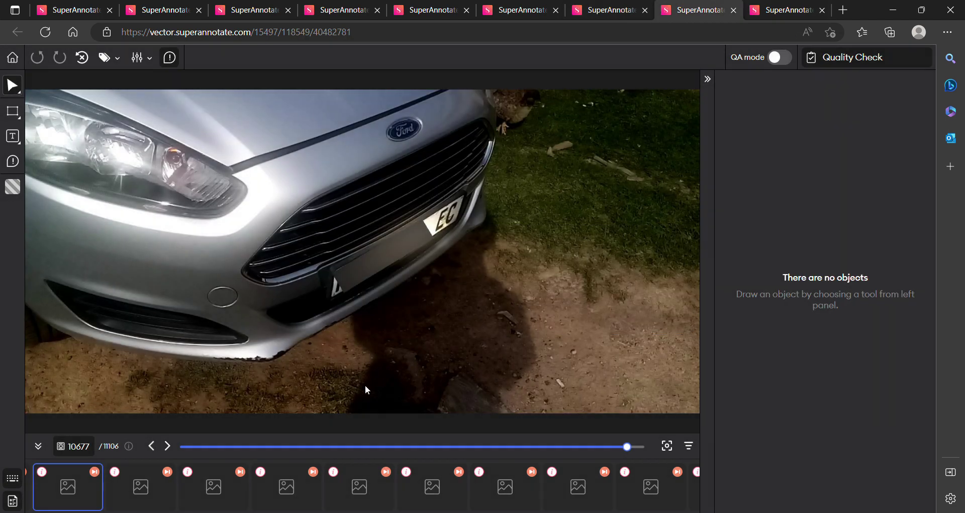
{"action": "scroll", "coordinate": [184, 322], "scroll_direction": "up", "scroll_amount": 3}
{"action": "scroll", "coordinate": [171, 302], "scroll_direction": "down", "scroll_amount": 3}
{"action": "scroll", "coordinate": [160, 336], "scroll_direction": "up", "scroll_amount": 2}
{"action": "scroll", "coordinate": [161, 336], "scroll_direction": "down", "scroll_amount": 3}
{"action": "scroll", "coordinate": [331, 198], "scroll_direction": "up", "scroll_amount": 3}
{"action": "scroll", "coordinate": [396, 252], "scroll_direction": "down", "scroll_amount": 3}
{"action": "scroll", "coordinate": [454, 218], "scroll_direction": "up", "scroll_amount": 3}
{"action": "scroll", "coordinate": [454, 218], "scroll_direction": "down", "scroll_amount": 2}
{"action": "scroll", "coordinate": [399, 121], "scroll_direction": "up", "scroll_amount": 3}
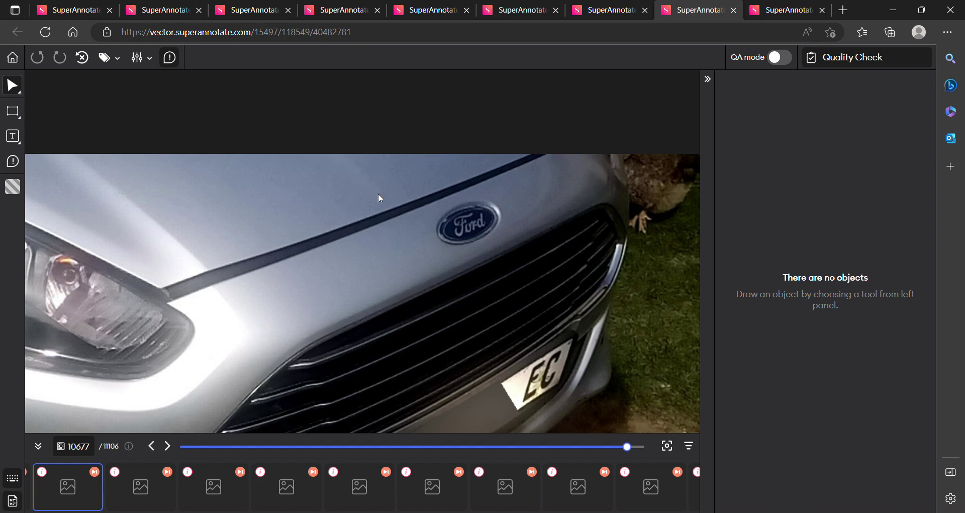
{"action": "left_click", "coordinate": [12, 111]}
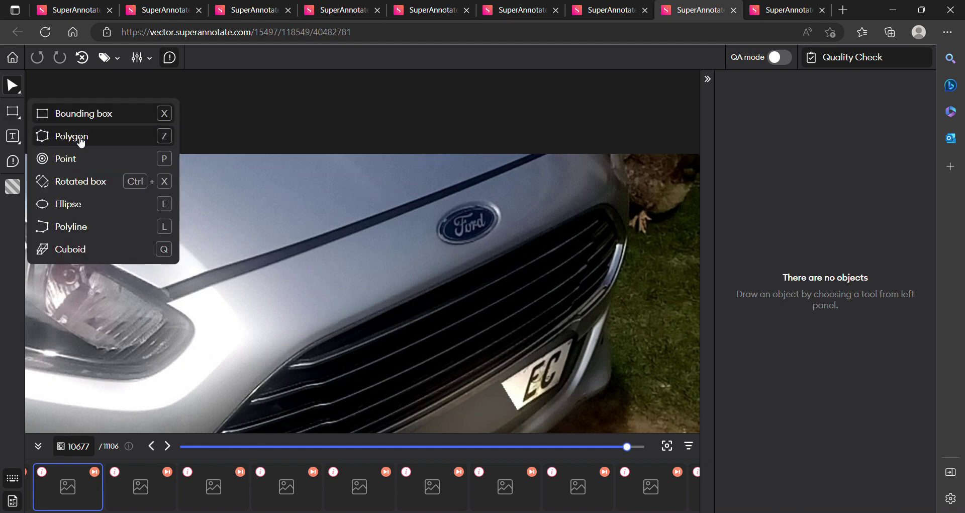
- Trace a closed polygon along the hood-to-grille seam above the Ford badge
{"action": "left_click", "coordinate": [77, 136]}
{"action": "scroll", "coordinate": [216, 292], "scroll_direction": "up", "scroll_amount": 5}
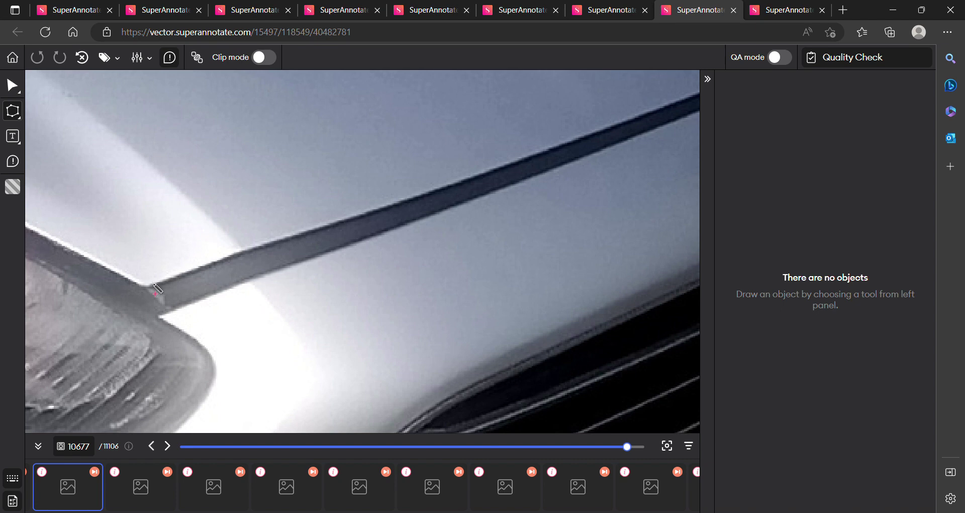
{"action": "left_click", "coordinate": [157, 294]}
{"action": "left_click", "coordinate": [259, 248]}
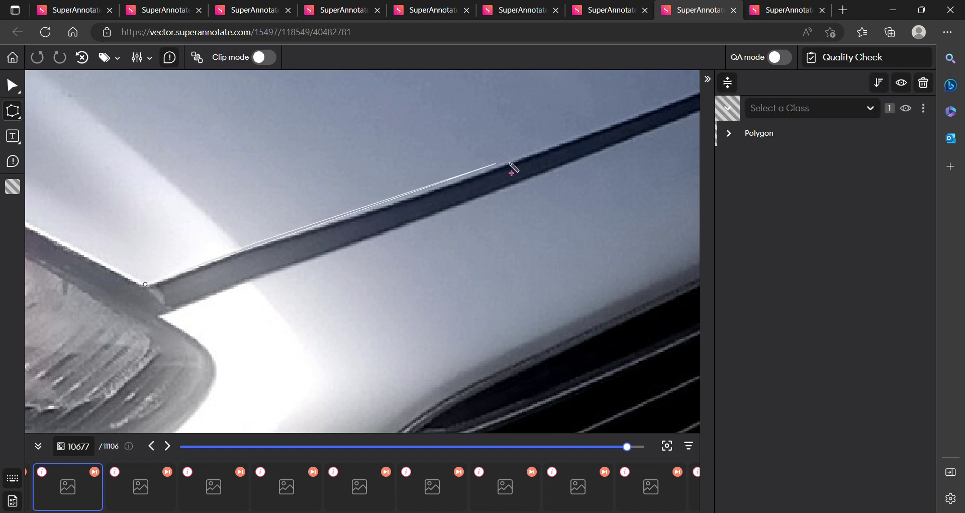
{"action": "scroll", "coordinate": [513, 166], "scroll_direction": "down", "scroll_amount": 4}
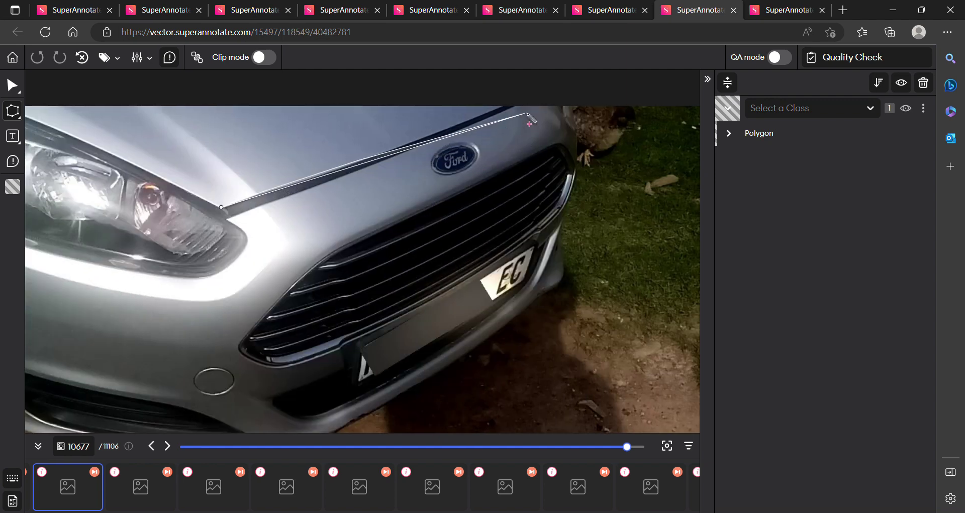
{"action": "scroll", "coordinate": [523, 221], "scroll_direction": "down", "scroll_amount": 1}
{"action": "scroll", "coordinate": [523, 221], "scroll_direction": "up", "scroll_amount": 3}
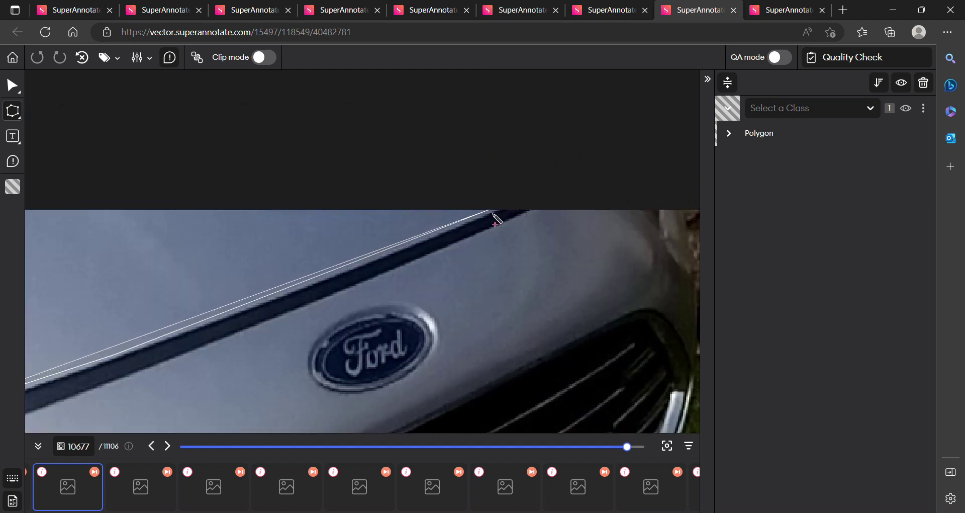
{"action": "left_click", "coordinate": [538, 214]}
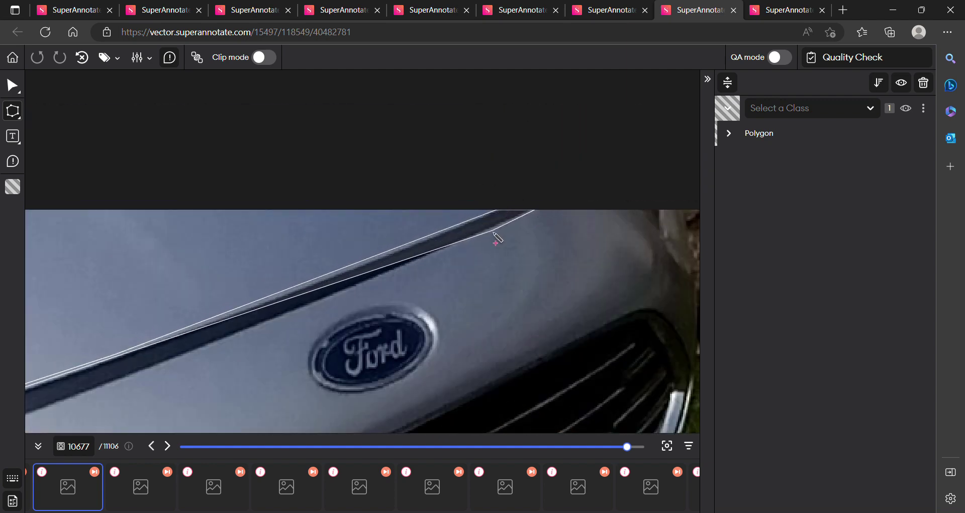
{"action": "scroll", "coordinate": [372, 295], "scroll_direction": "down", "scroll_amount": 1}
{"action": "left_click", "coordinate": [307, 312]}
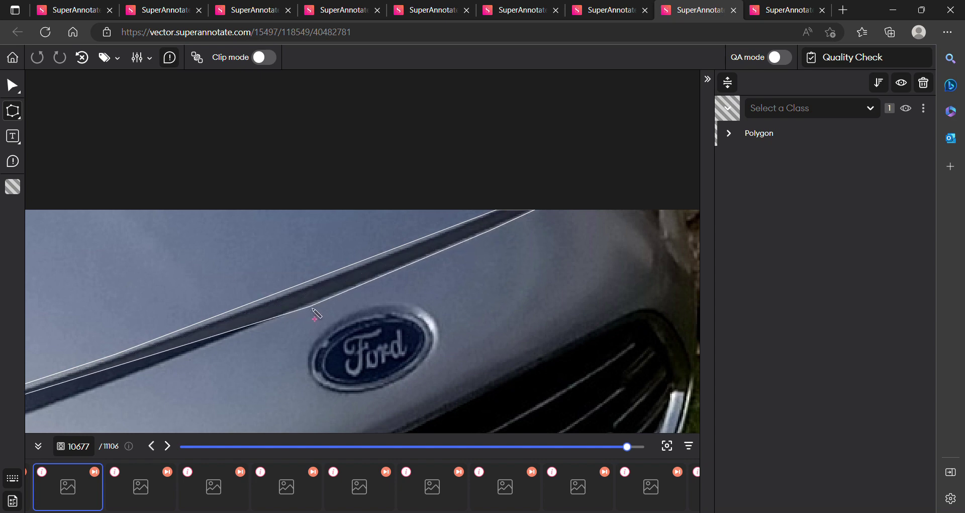
{"action": "scroll", "coordinate": [312, 310], "scroll_direction": "down", "scroll_amount": 3}
{"action": "scroll", "coordinate": [171, 347], "scroll_direction": "up", "scroll_amount": 3}
{"action": "scroll", "coordinate": [168, 339], "scroll_direction": "down", "scroll_amount": 5}
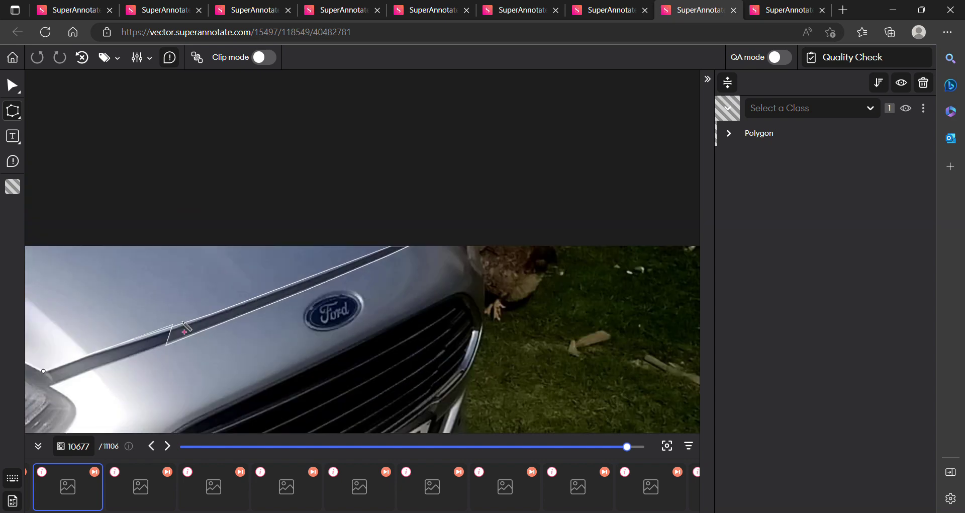
{"action": "scroll", "coordinate": [83, 393], "scroll_direction": "up", "scroll_amount": 4}
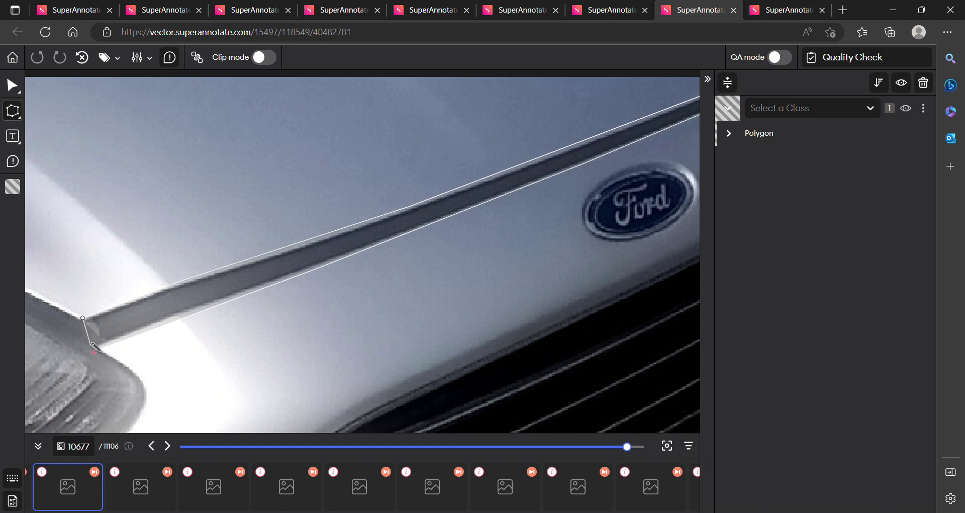
{"action": "left_click", "coordinate": [84, 318]}
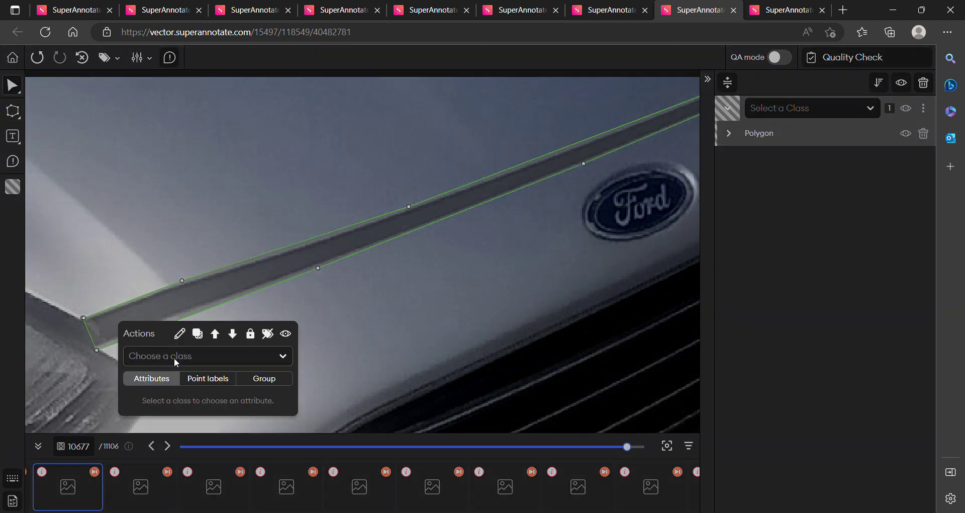
- Label the hood seam polygon as panel gaps and hide it
{"action": "left_click", "coordinate": [179, 356]}
{"action": "left_click", "coordinate": [220, 247]}
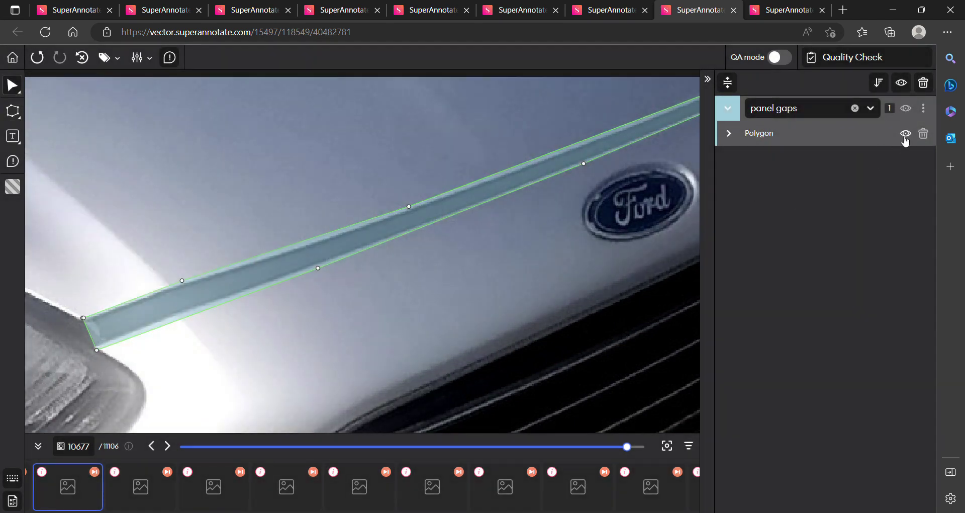
{"action": "left_click", "coordinate": [904, 135]}
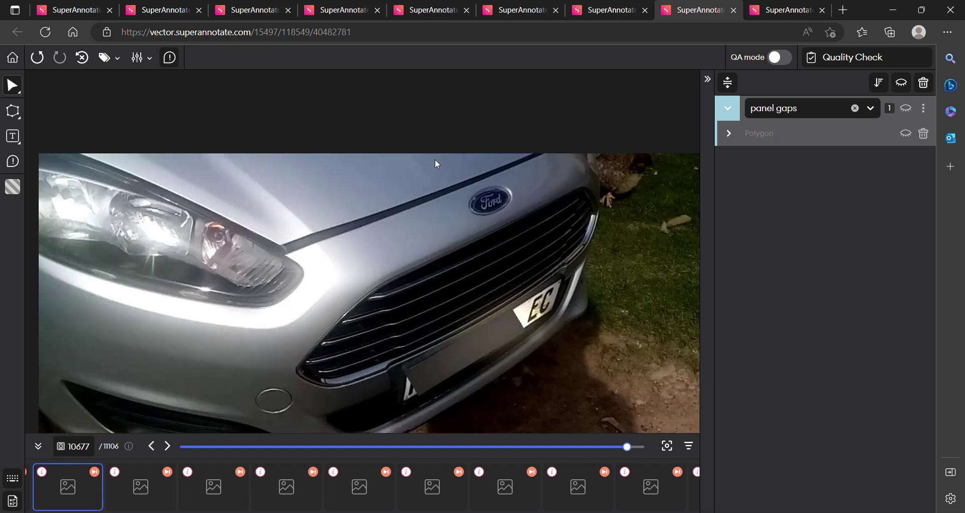
- Show the panel gaps polygon again and switch to the leather seat image 10601
{"action": "scroll", "coordinate": [543, 161], "scroll_direction": "up", "scroll_amount": 2}
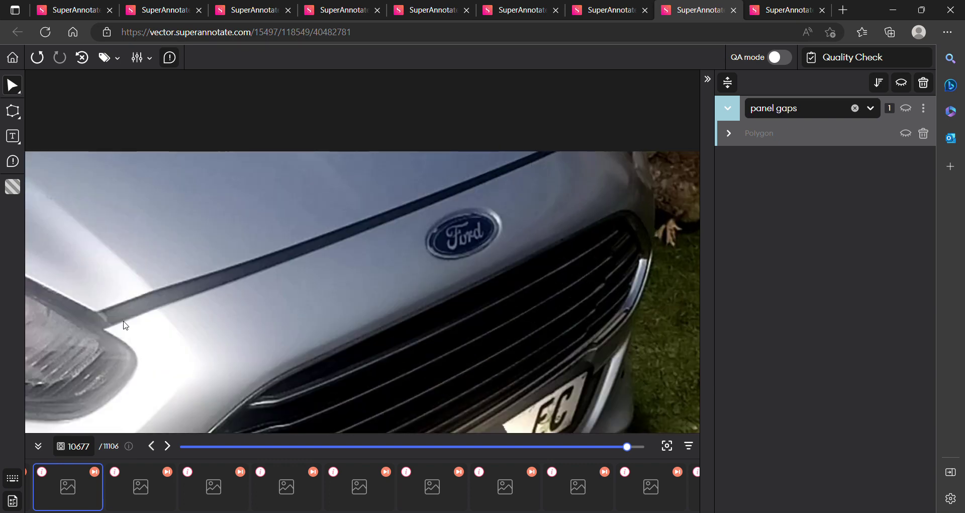
{"action": "scroll", "coordinate": [126, 300], "scroll_direction": "down", "scroll_amount": 5}
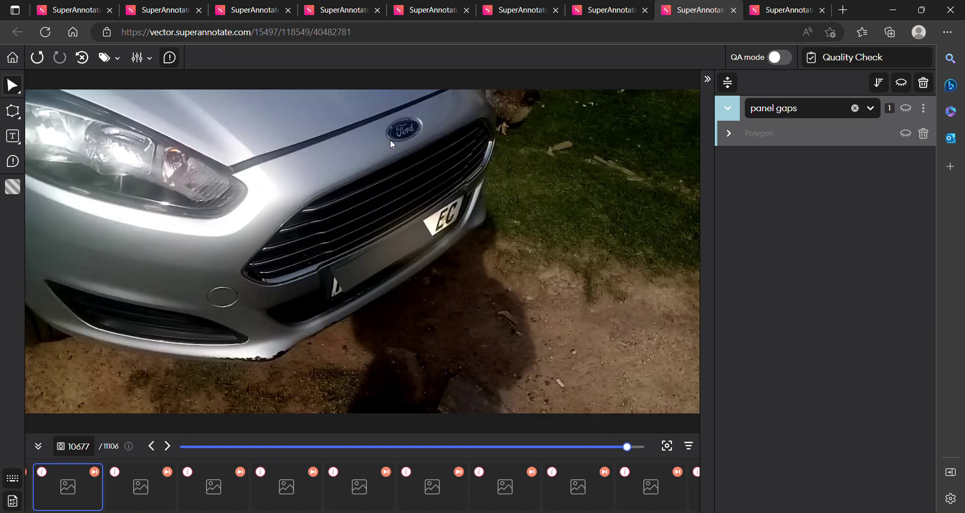
{"action": "left_click", "coordinate": [906, 133]}
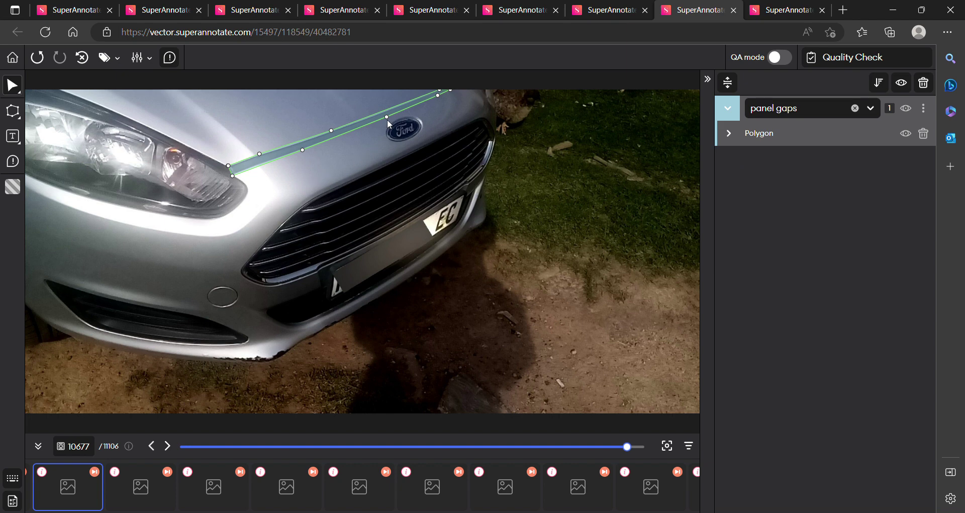
{"action": "left_click", "coordinate": [789, 6]}
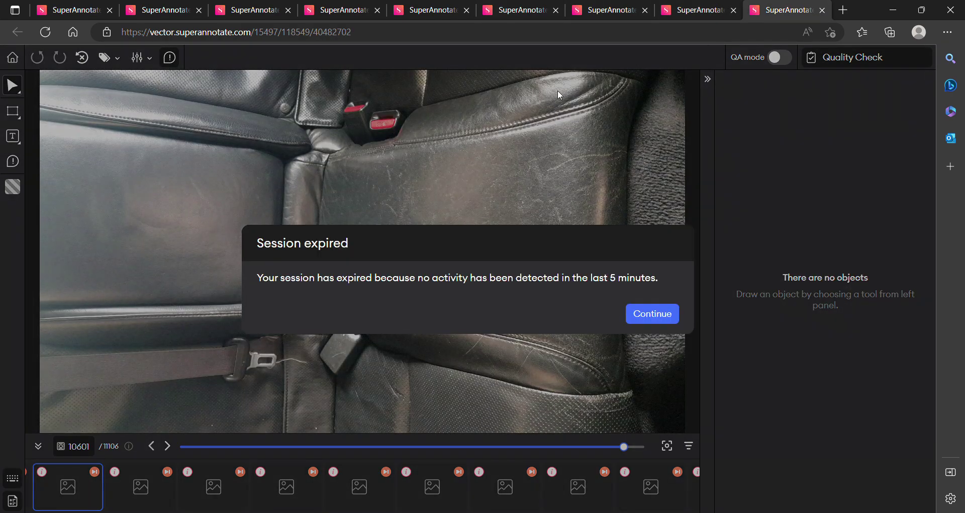
- Dismiss the session notice and step from image 10601 to 10607, the red car's alloy wheel
{"action": "left_click", "coordinate": [659, 304]}
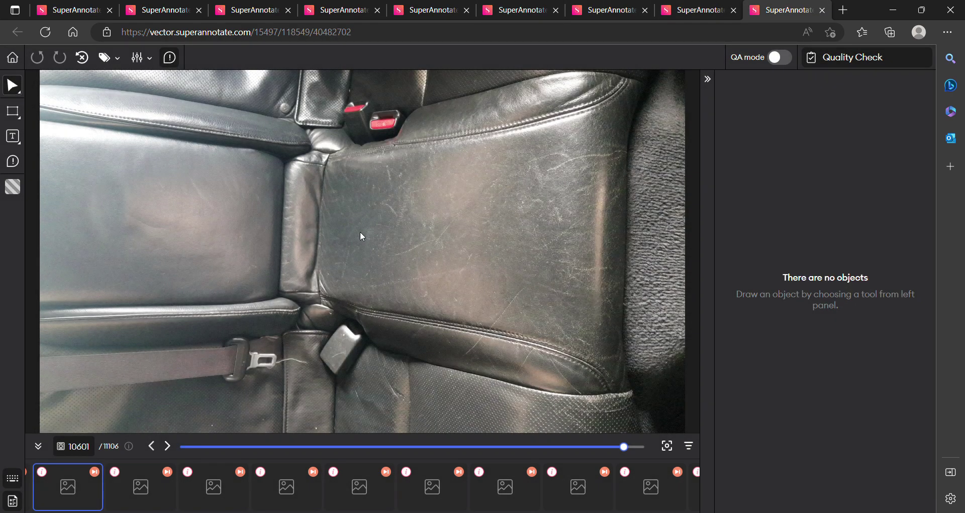
{"action": "left_click", "coordinate": [170, 449]}
{"action": "left_click", "coordinate": [168, 446]}
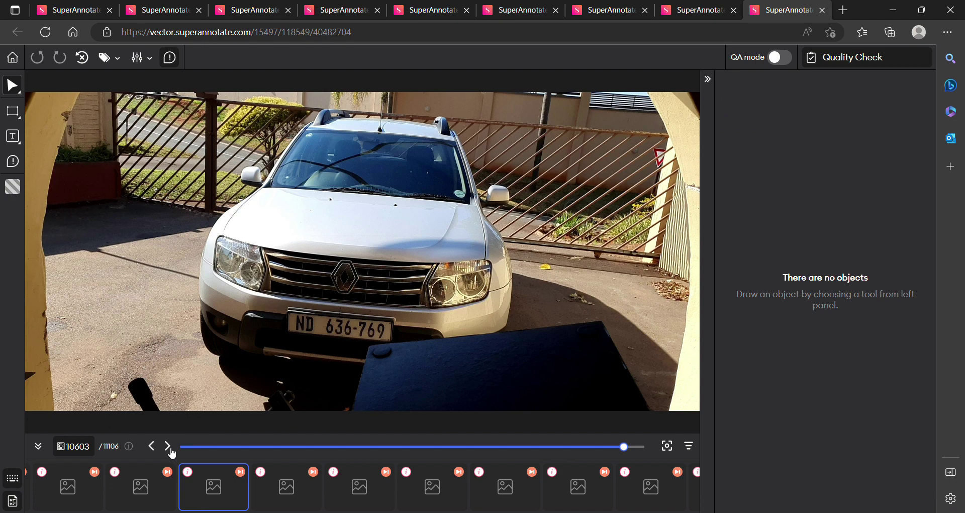
{"action": "scroll", "coordinate": [258, 357], "scroll_direction": "up", "scroll_amount": 3}
{"action": "scroll", "coordinate": [258, 358], "scroll_direction": "down", "scroll_amount": 3}
{"action": "scroll", "coordinate": [409, 165], "scroll_direction": "up", "scroll_amount": 2}
{"action": "scroll", "coordinate": [409, 164], "scroll_direction": "down", "scroll_amount": 2}
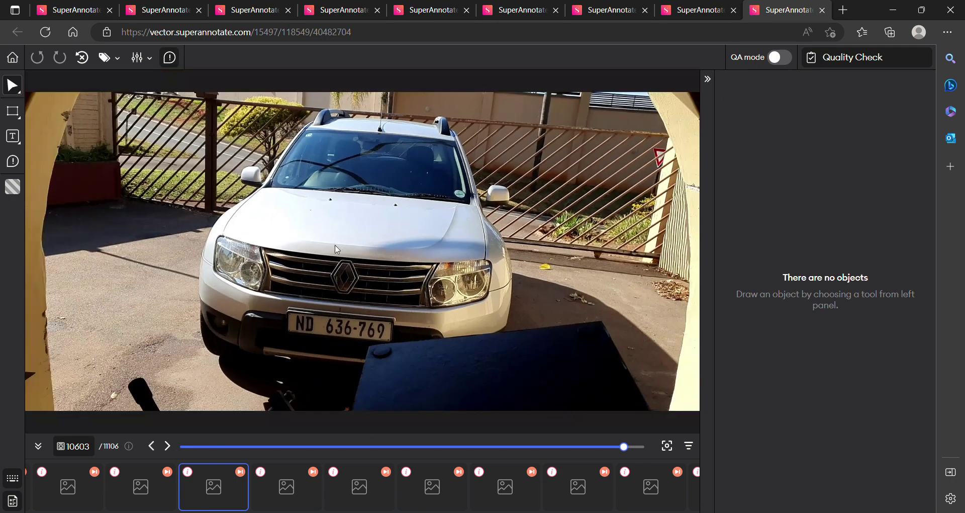
{"action": "left_click", "coordinate": [168, 447]}
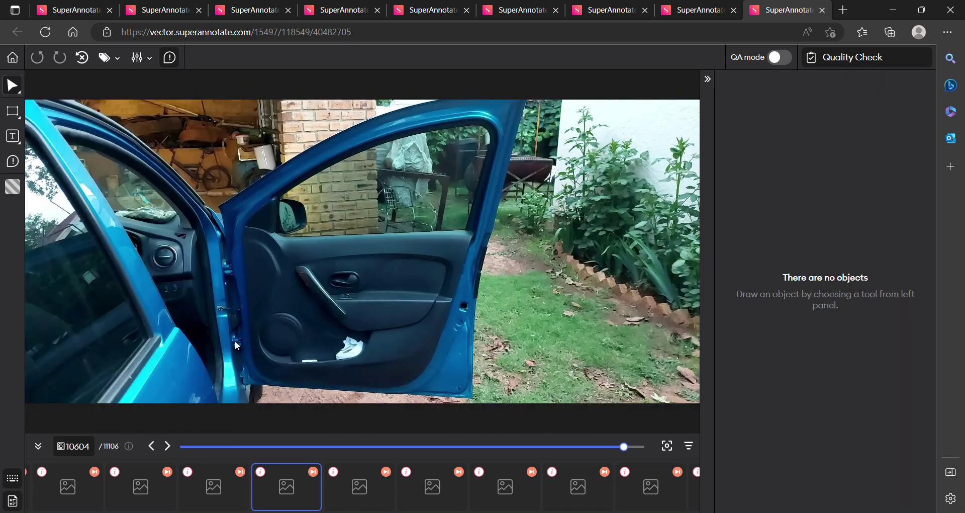
{"action": "left_click", "coordinate": [169, 446]}
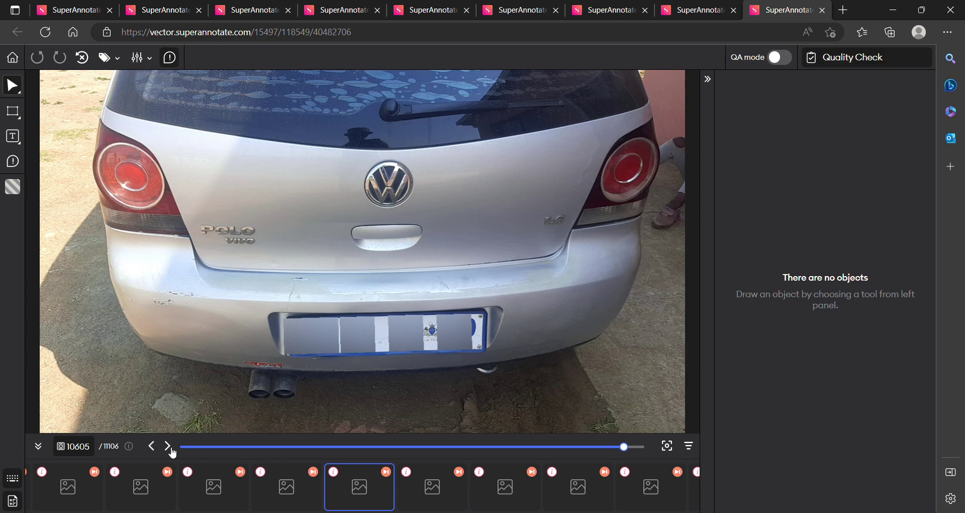
{"action": "left_click", "coordinate": [169, 446]}
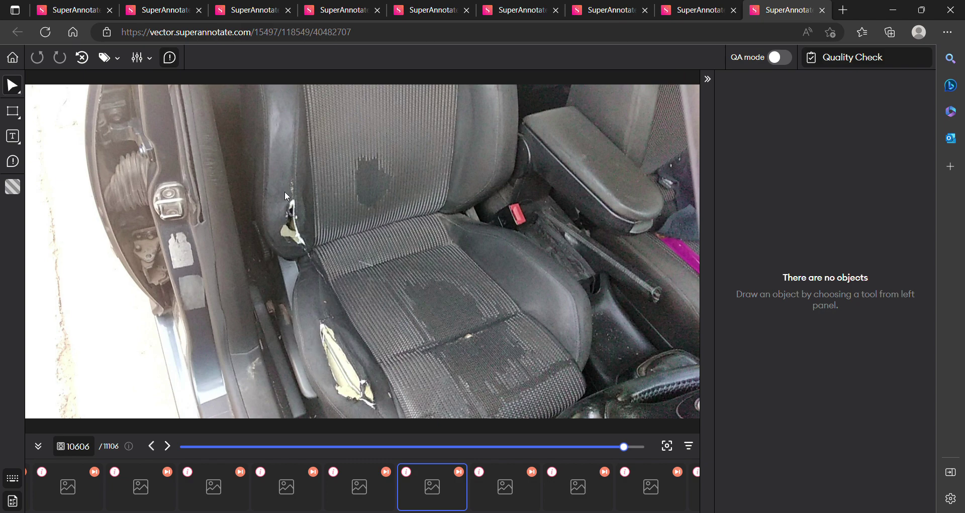
{"action": "left_click", "coordinate": [168, 446]}
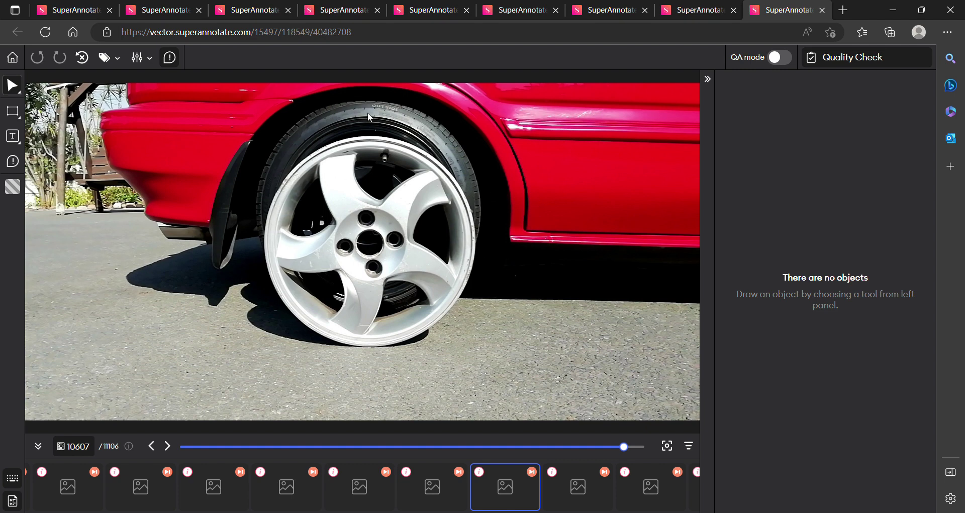
- Switch to the polygon tool and place points along the wheel rim's left and upper edge
{"action": "left_click", "coordinate": [18, 117]}
{"action": "left_click", "coordinate": [125, 133]}
{"action": "scroll", "coordinate": [329, 136], "scroll_direction": "up", "scroll_amount": 4}
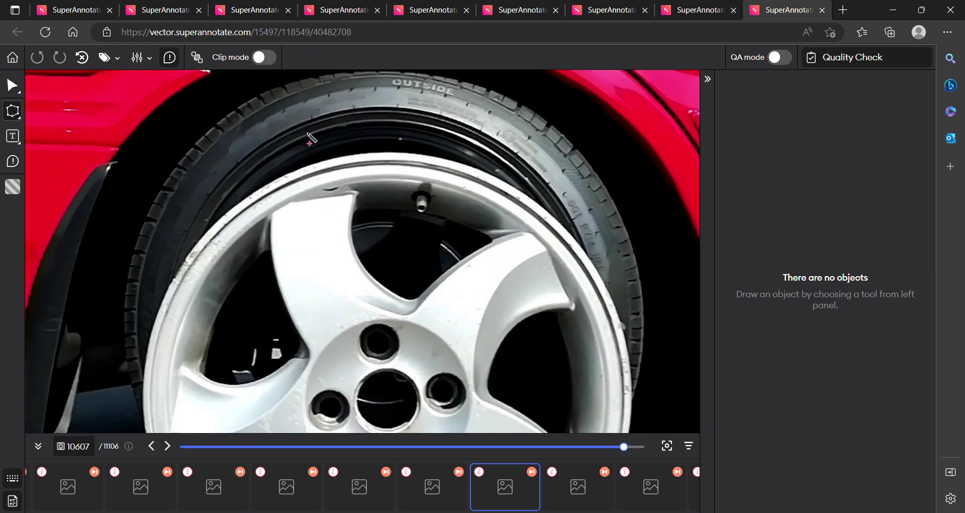
{"action": "left_click", "coordinate": [243, 199]}
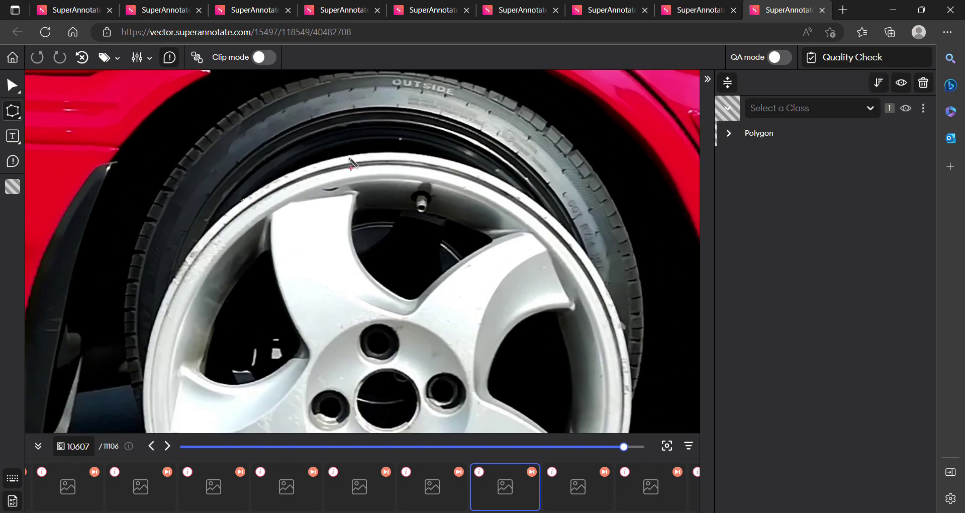
{"action": "scroll", "coordinate": [308, 160], "scroll_direction": "up", "scroll_amount": 3}
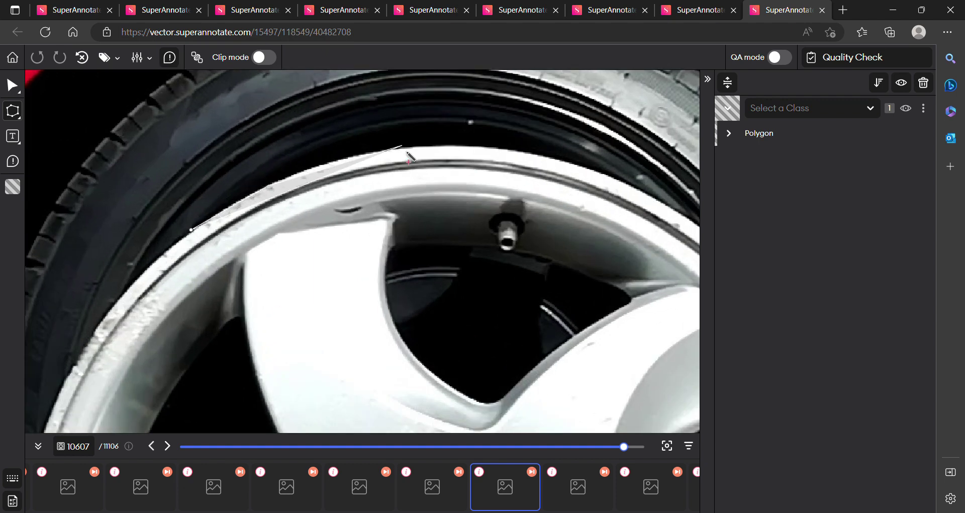
{"action": "left_click", "coordinate": [337, 158]}
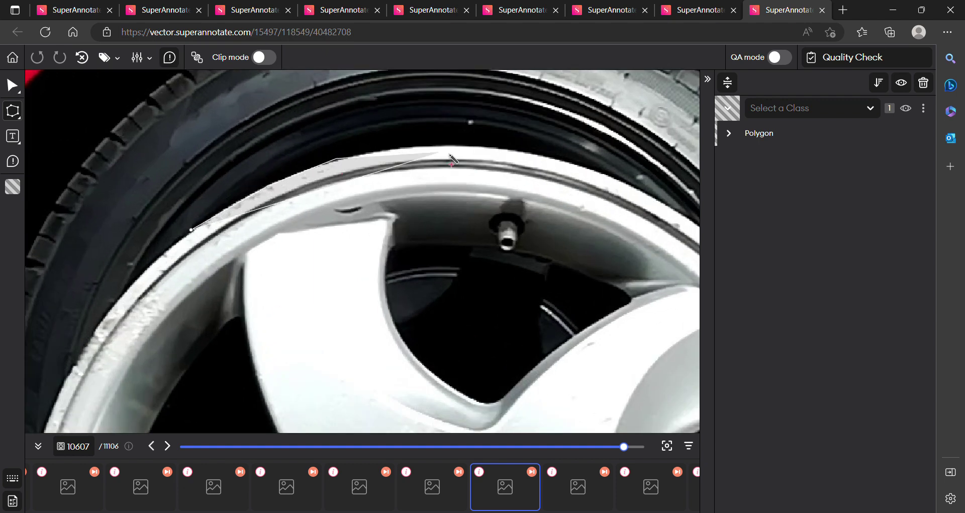
{"action": "left_click", "coordinate": [448, 144]}
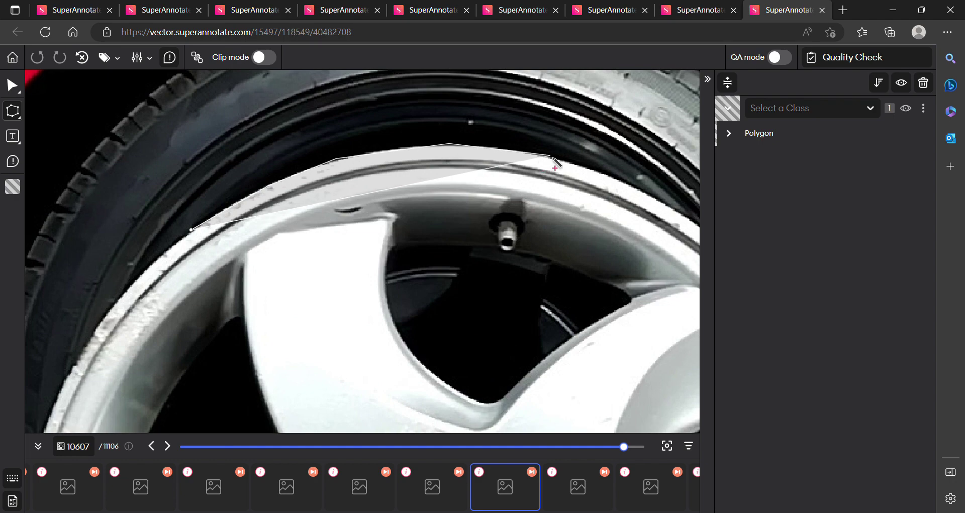
{"action": "left_click", "coordinate": [553, 157]}
{"action": "scroll", "coordinate": [553, 158], "scroll_direction": "down", "scroll_amount": 3}
{"action": "scroll", "coordinate": [542, 158], "scroll_direction": "up", "scroll_amount": 5}
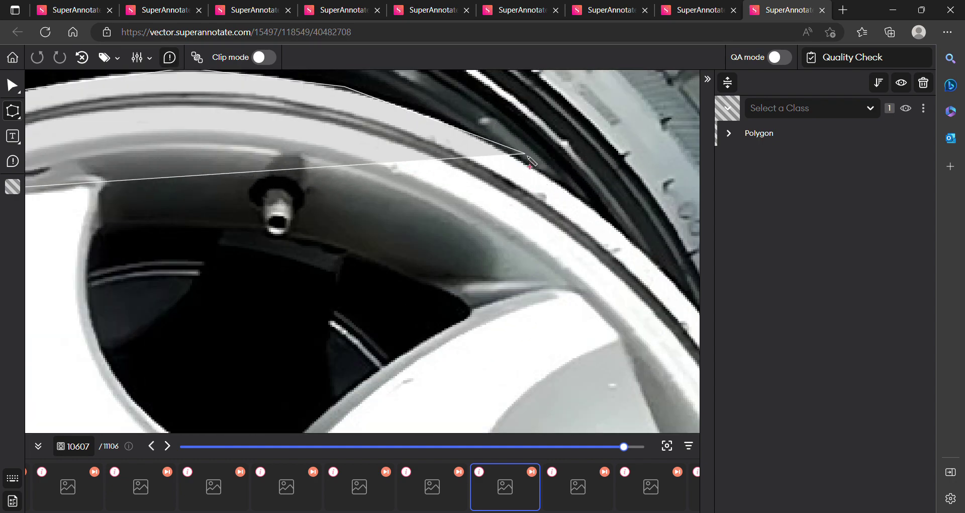
{"action": "scroll", "coordinate": [591, 211], "scroll_direction": "down", "scroll_amount": 2}
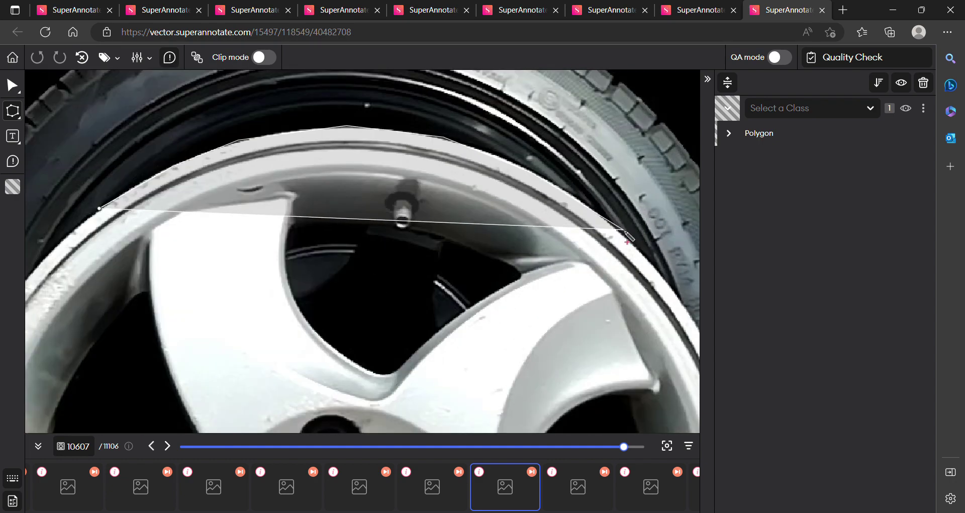
{"action": "scroll", "coordinate": [627, 236], "scroll_direction": "down", "scroll_amount": 3}
{"action": "scroll", "coordinate": [603, 221], "scroll_direction": "up", "scroll_amount": 5}
{"action": "scroll", "coordinate": [588, 203], "scroll_direction": "down", "scroll_amount": 2}
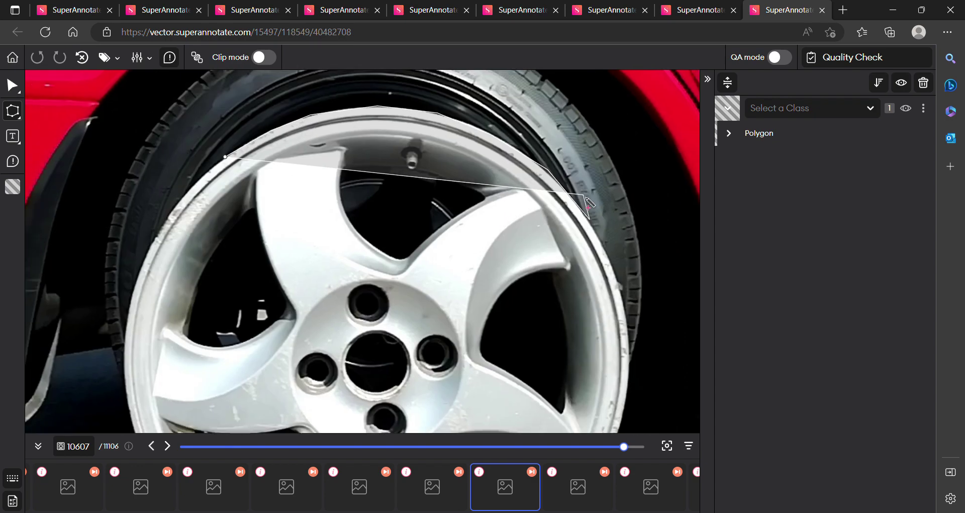
{"action": "scroll", "coordinate": [589, 203], "scroll_direction": "up", "scroll_amount": 3}
{"action": "scroll", "coordinate": [533, 132], "scroll_direction": "down", "scroll_amount": 3}
{"action": "scroll", "coordinate": [523, 309], "scroll_direction": "down", "scroll_amount": 2}
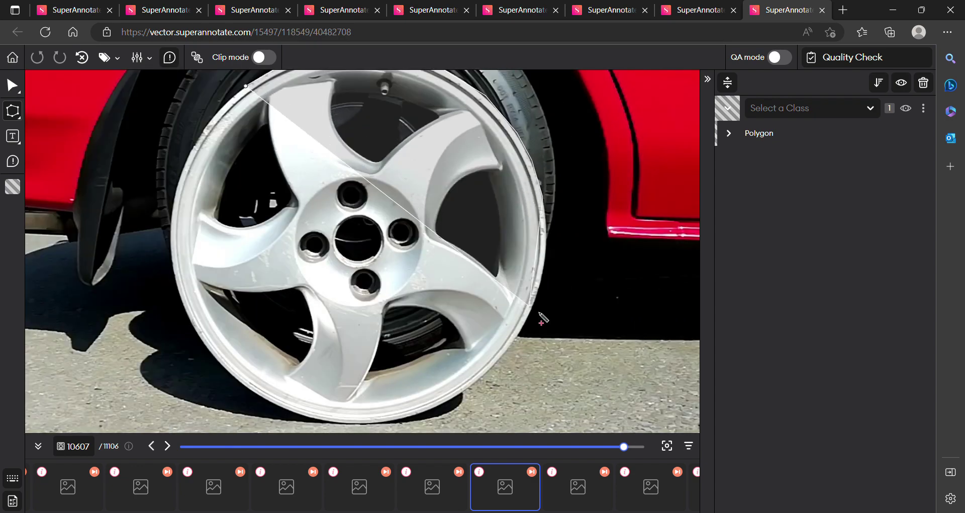
{"action": "scroll", "coordinate": [533, 311], "scroll_direction": "up", "scroll_amount": 2}
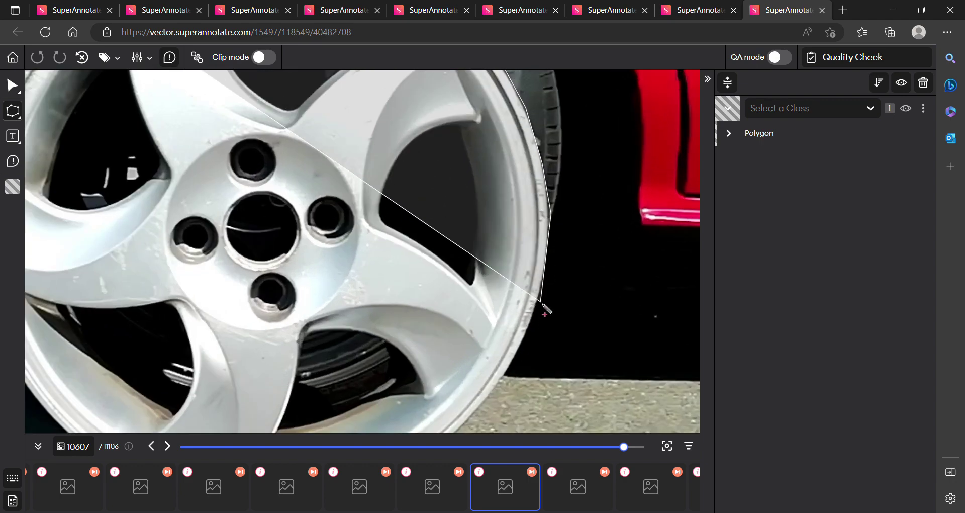
- Continue points around the rim's right, lower and left edges, then close the polygon
{"action": "left_click", "coordinate": [518, 368]}
{"action": "scroll", "coordinate": [518, 369], "scroll_direction": "down", "scroll_amount": 3}
{"action": "scroll", "coordinate": [471, 331], "scroll_direction": "up", "scroll_amount": 3}
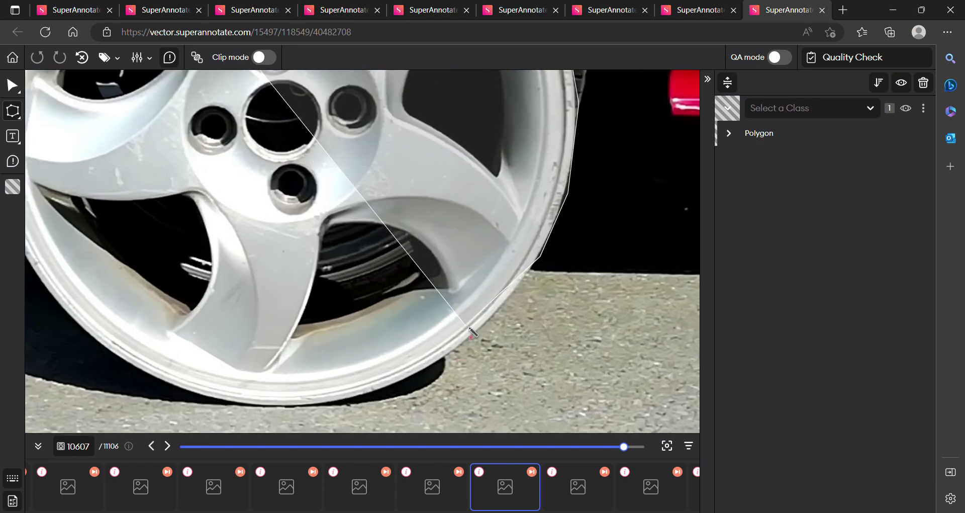
{"action": "scroll", "coordinate": [472, 332], "scroll_direction": "up", "scroll_amount": 1}
{"action": "left_click", "coordinate": [454, 376]}
{"action": "scroll", "coordinate": [454, 375], "scroll_direction": "down", "scroll_amount": 3}
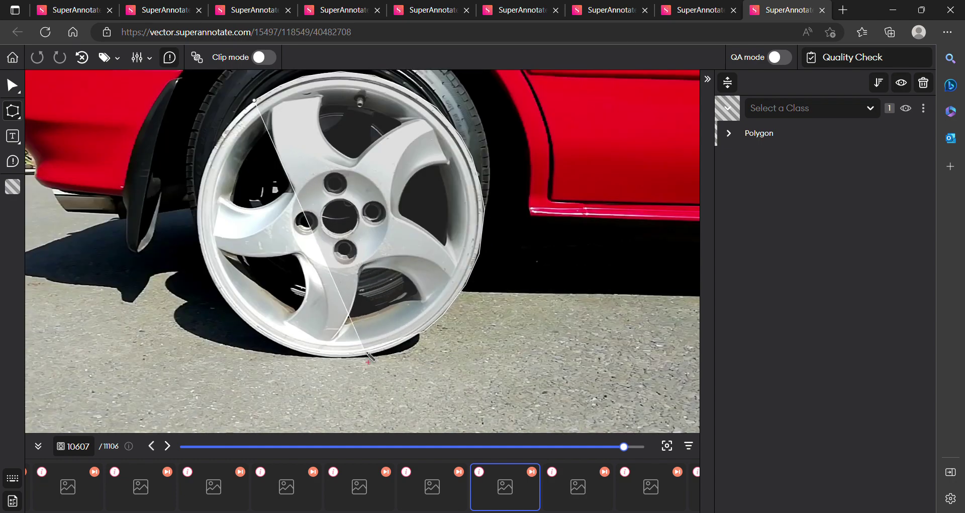
{"action": "scroll", "coordinate": [370, 352], "scroll_direction": "up", "scroll_amount": 2}
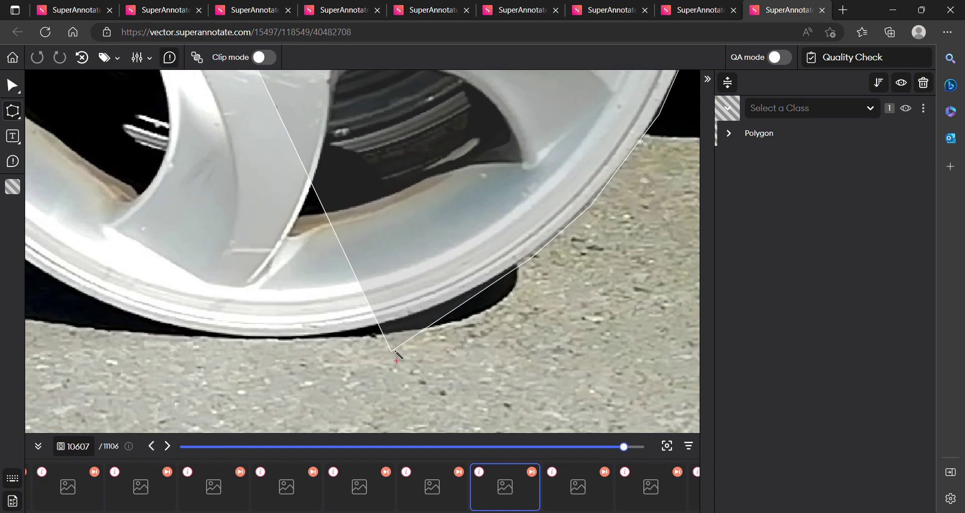
{"action": "left_click", "coordinate": [338, 341]}
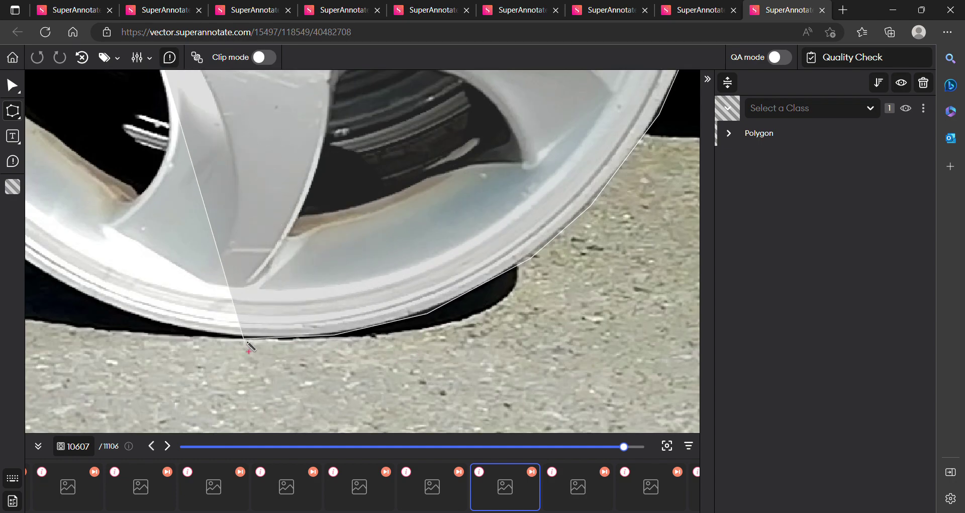
{"action": "left_click", "coordinate": [246, 341]}
{"action": "scroll", "coordinate": [246, 341], "scroll_direction": "down", "scroll_amount": 3}
{"action": "scroll", "coordinate": [231, 322], "scroll_direction": "up", "scroll_amount": 4}
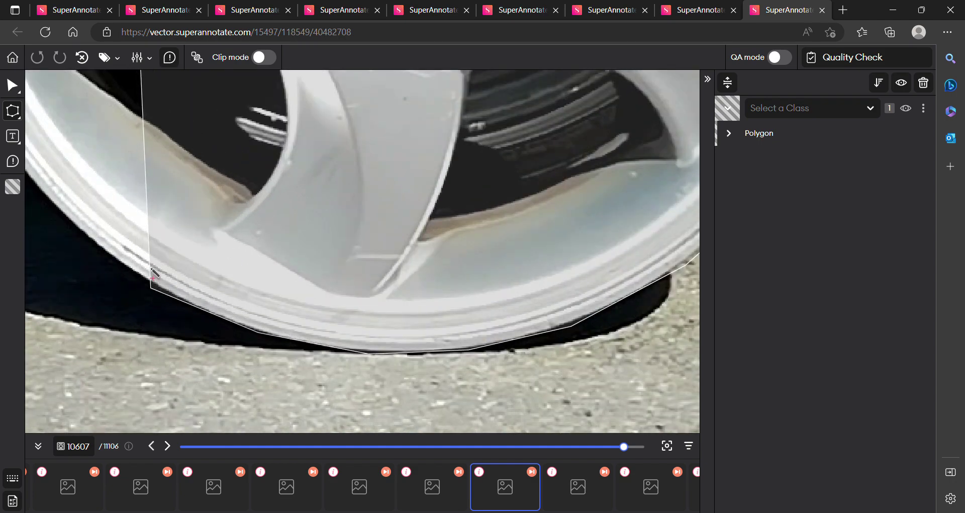
{"action": "scroll", "coordinate": [155, 294], "scroll_direction": "down", "scroll_amount": 3}
{"action": "scroll", "coordinate": [106, 216], "scroll_direction": "up", "scroll_amount": 4}
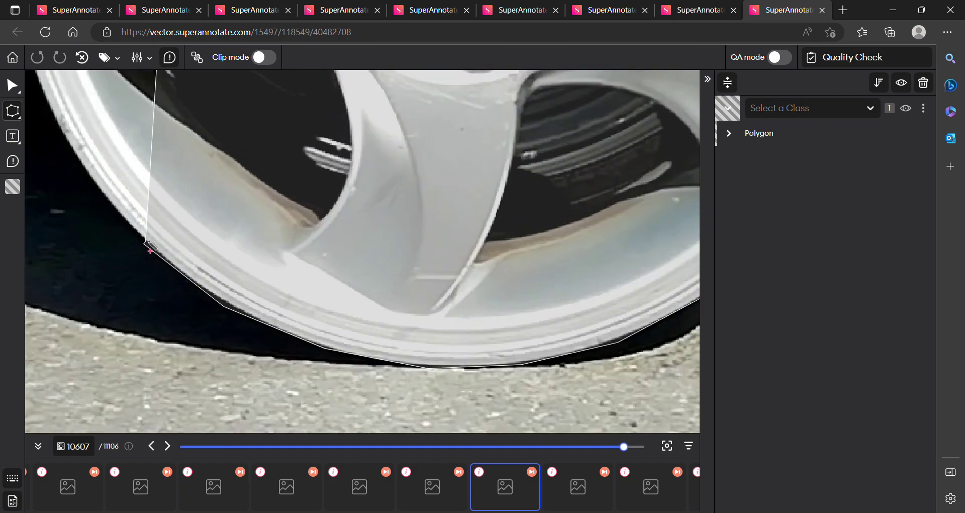
{"action": "scroll", "coordinate": [149, 253], "scroll_direction": "down", "scroll_amount": 3}
{"action": "scroll", "coordinate": [377, 359], "scroll_direction": "up", "scroll_amount": 4}
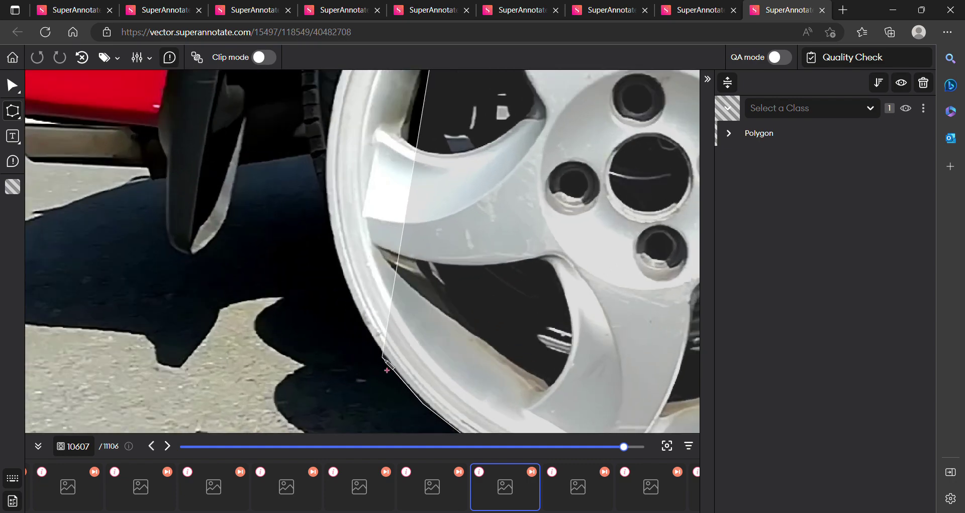
{"action": "left_click", "coordinate": [345, 287]}
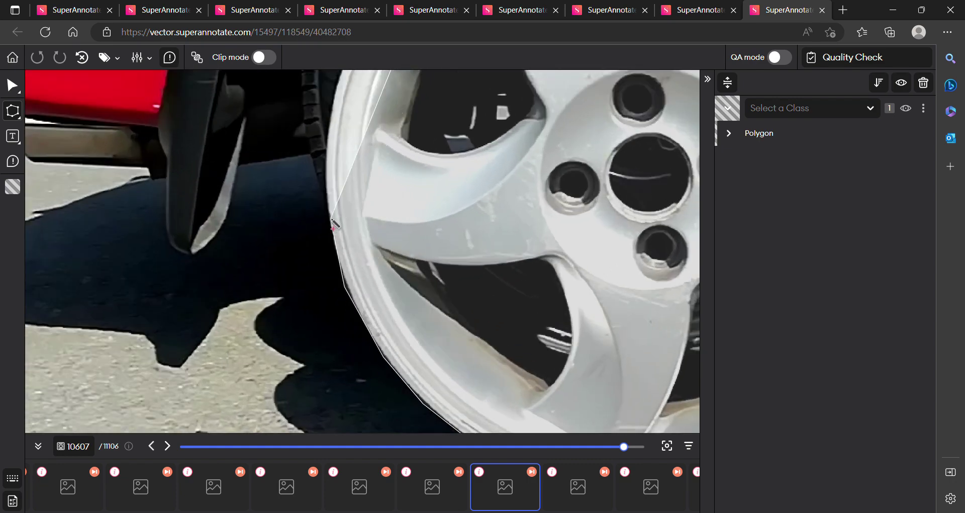
{"action": "scroll", "coordinate": [336, 228], "scroll_direction": "down", "scroll_amount": 3}
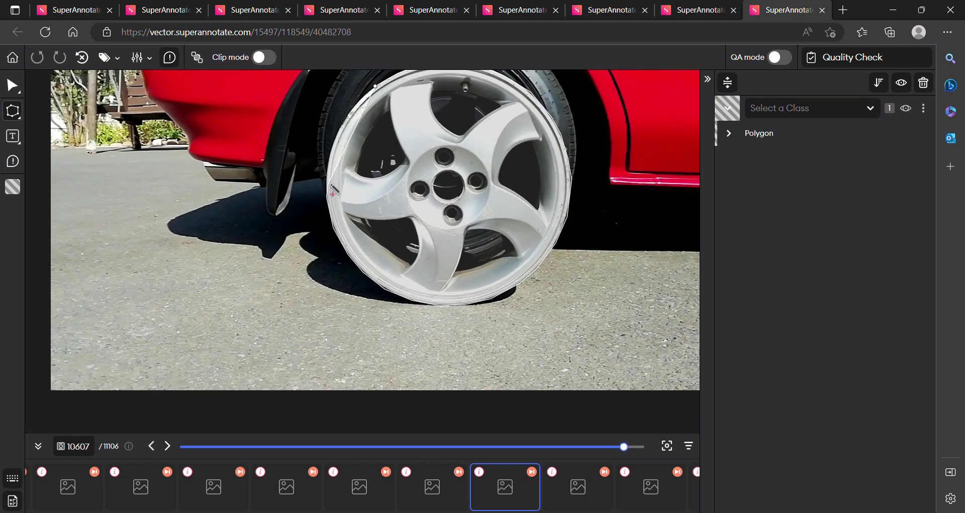
{"action": "scroll", "coordinate": [333, 190], "scroll_direction": "up", "scroll_amount": 4}
{"action": "scroll", "coordinate": [346, 151], "scroll_direction": "down", "scroll_amount": 3}
{"action": "scroll", "coordinate": [349, 108], "scroll_direction": "up", "scroll_amount": 3}
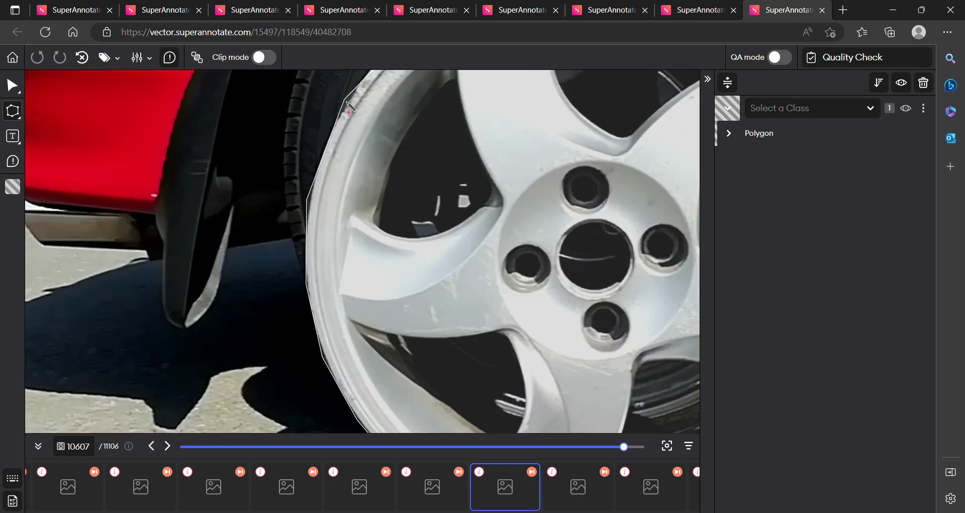
{"action": "scroll", "coordinate": [350, 107], "scroll_direction": "up", "scroll_amount": 1}
{"action": "scroll", "coordinate": [335, 143], "scroll_direction": "down", "scroll_amount": 2}
{"action": "scroll", "coordinate": [334, 143], "scroll_direction": "down", "scroll_amount": 3}
{"action": "scroll", "coordinate": [311, 161], "scroll_direction": "up", "scroll_amount": 5}
{"action": "scroll", "coordinate": [270, 193], "scroll_direction": "down", "scroll_amount": 4}
{"action": "left_click", "coordinate": [365, 119]}
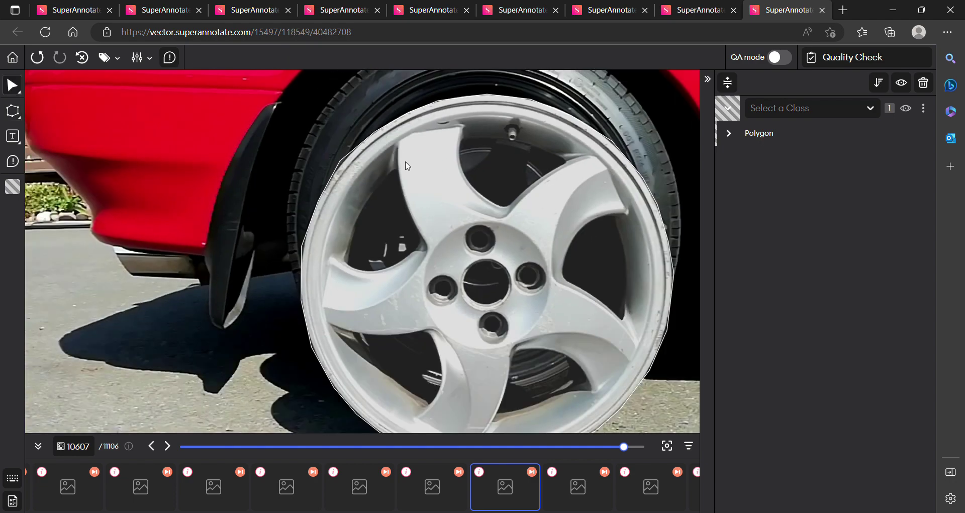
- Give the rim polygon the Misc class, then move on to image 10608
{"action": "scroll", "coordinate": [405, 157], "scroll_direction": "down", "scroll_amount": 4}
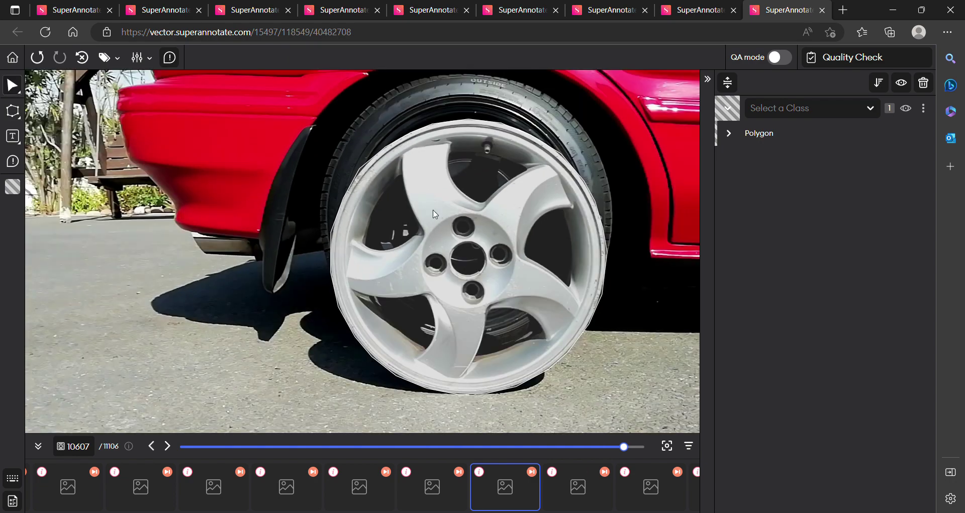
{"action": "left_click", "coordinate": [459, 233]}
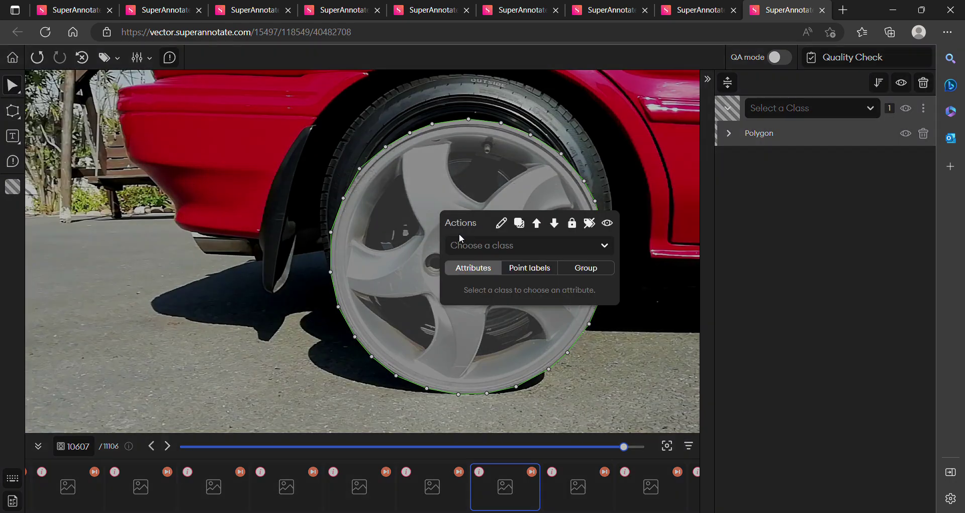
{"action": "left_click", "coordinate": [475, 247]}
{"action": "left_click", "coordinate": [477, 281]}
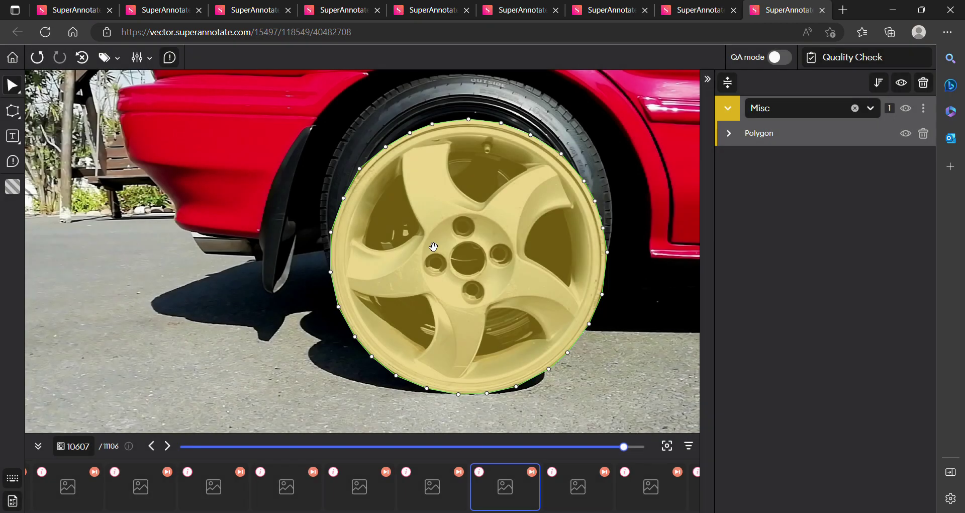
{"action": "scroll", "coordinate": [434, 247], "scroll_direction": "down", "scroll_amount": 2}
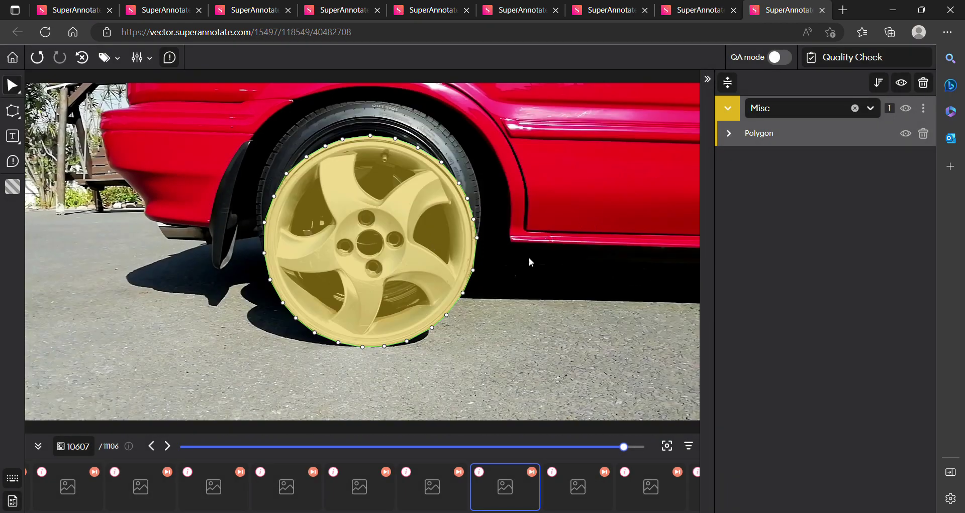
{"action": "left_click", "coordinate": [167, 445]}
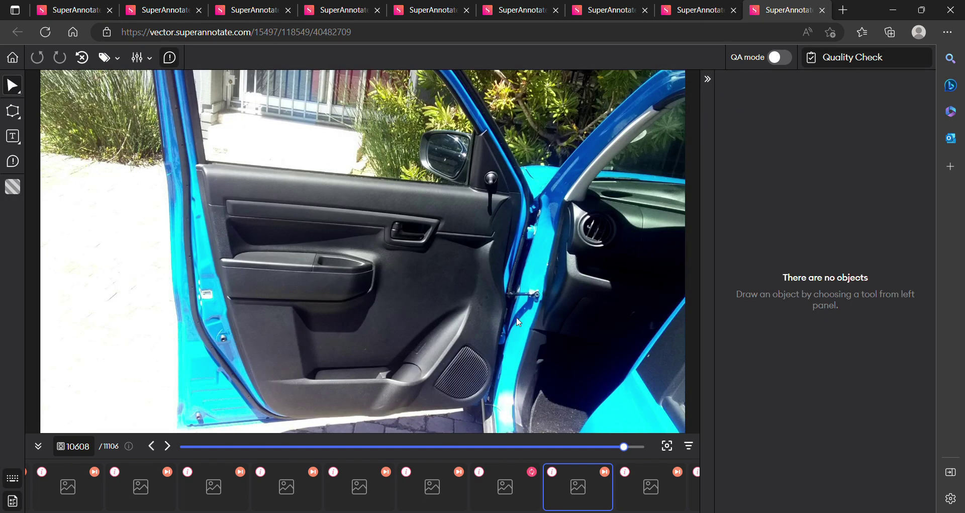
- Step through images 10609 to 10625, stopping on the unannotated black hatchback
{"action": "left_click", "coordinate": [168, 446]}
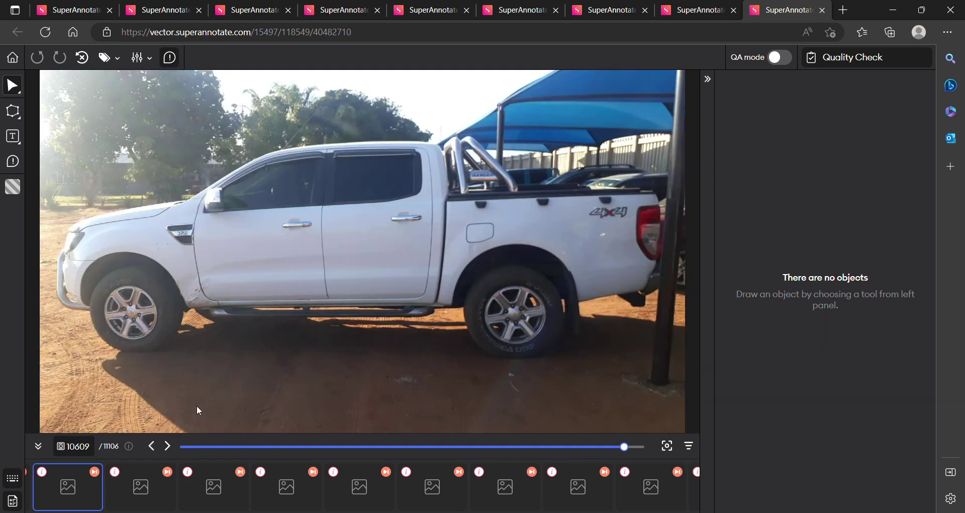
{"action": "scroll", "coordinate": [207, 311], "scroll_direction": "up", "scroll_amount": 5}
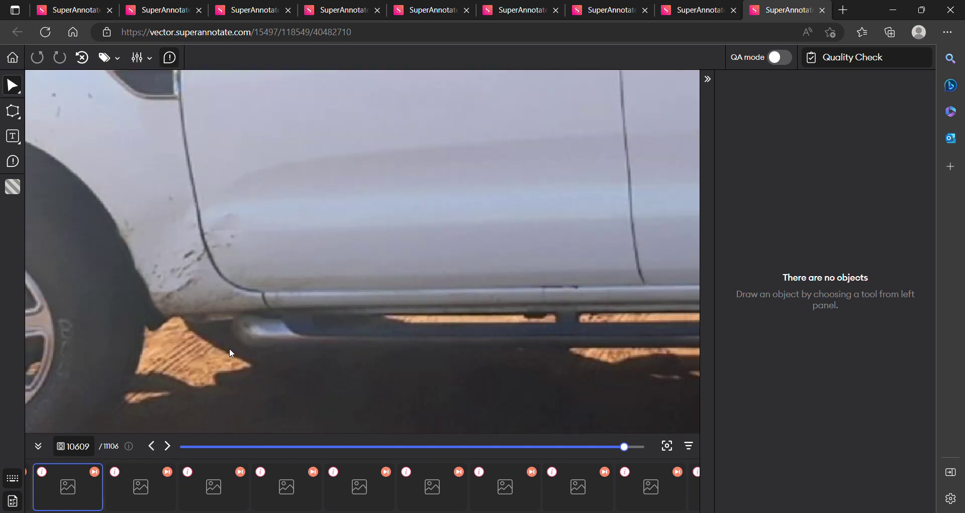
{"action": "scroll", "coordinate": [241, 337], "scroll_direction": "down", "scroll_amount": 5}
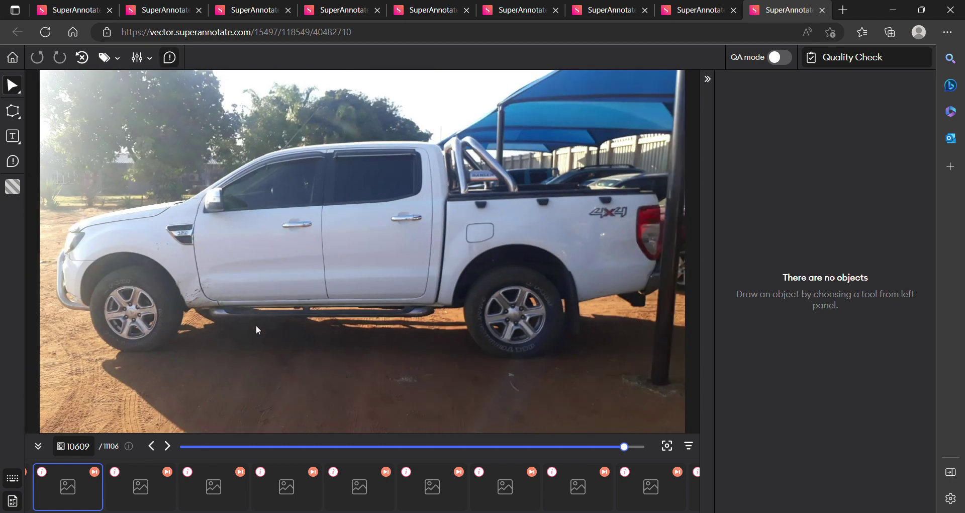
{"action": "left_click", "coordinate": [169, 447]}
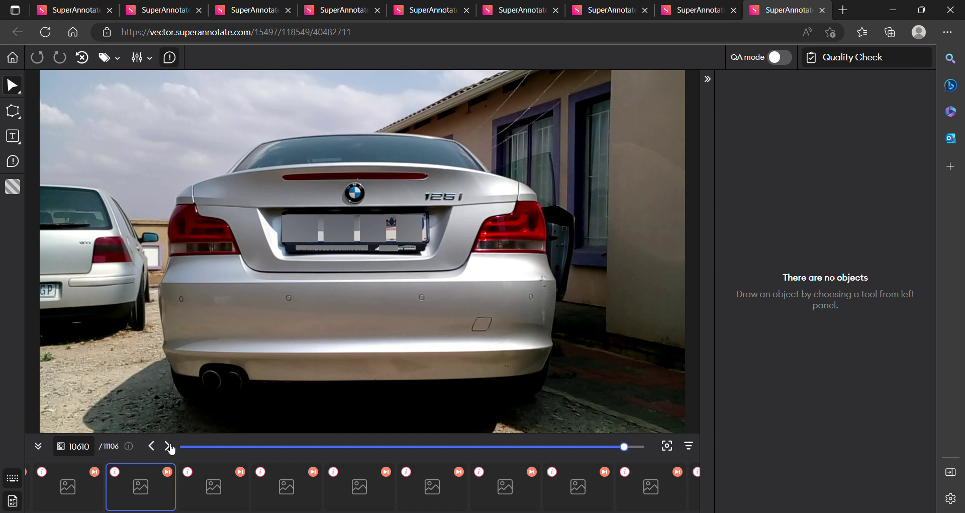
{"action": "left_click", "coordinate": [169, 446]}
{"action": "left_click", "coordinate": [169, 446]}
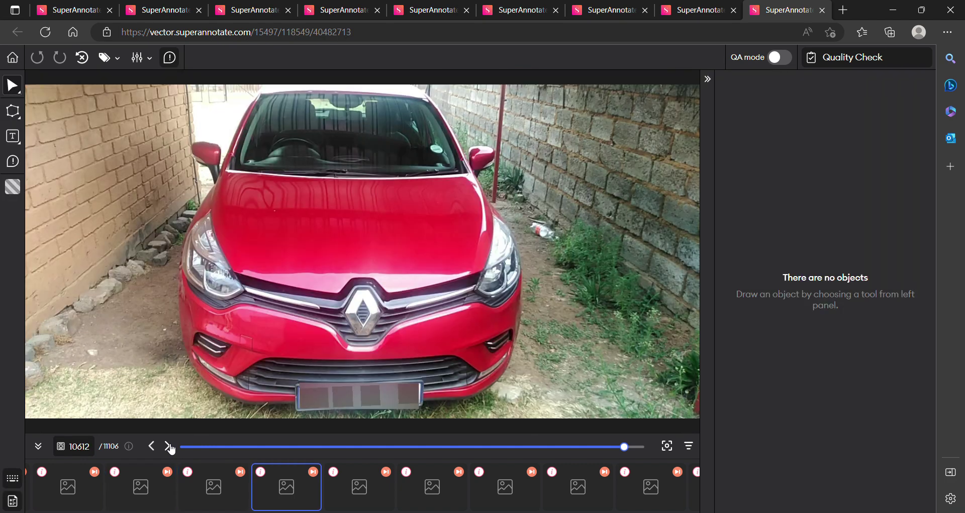
{"action": "left_click", "coordinate": [169, 446]}
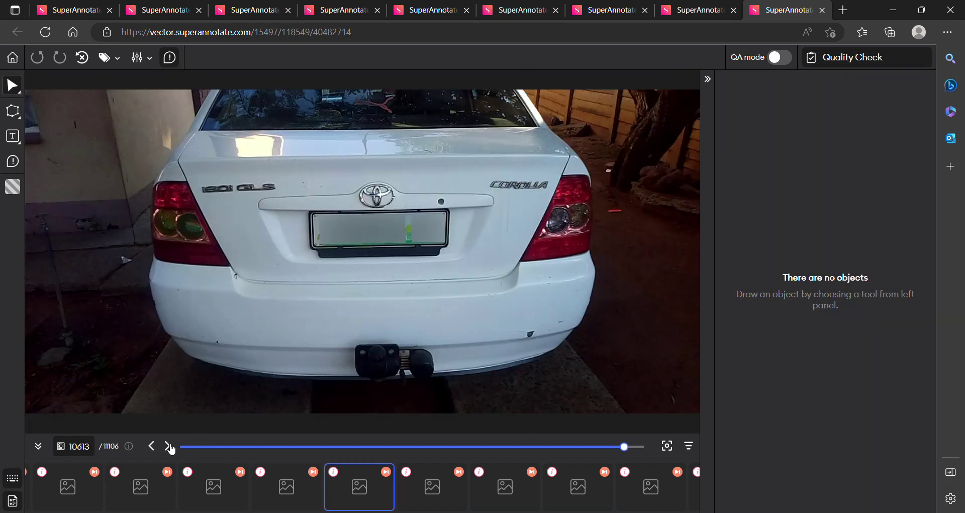
{"action": "left_click", "coordinate": [169, 446]}
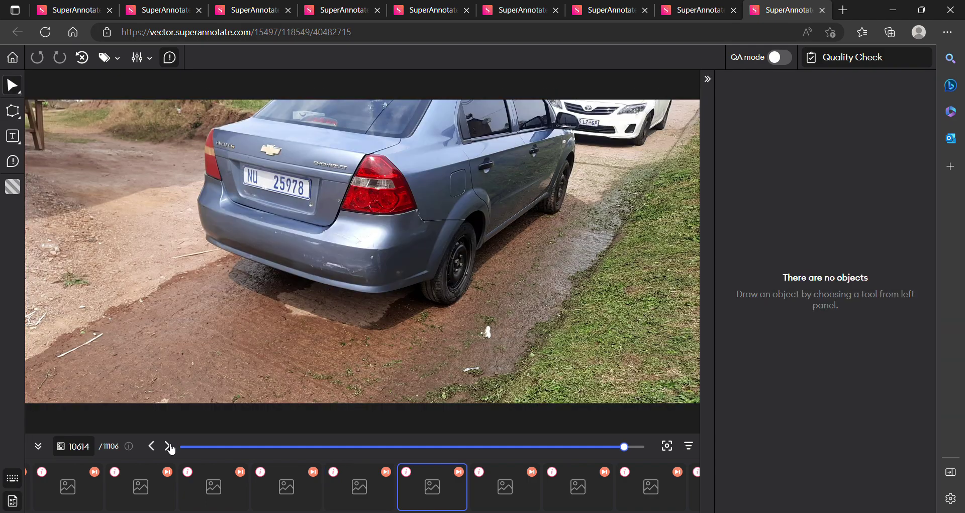
{"action": "left_click", "coordinate": [169, 447]}
{"action": "left_click", "coordinate": [169, 446]}
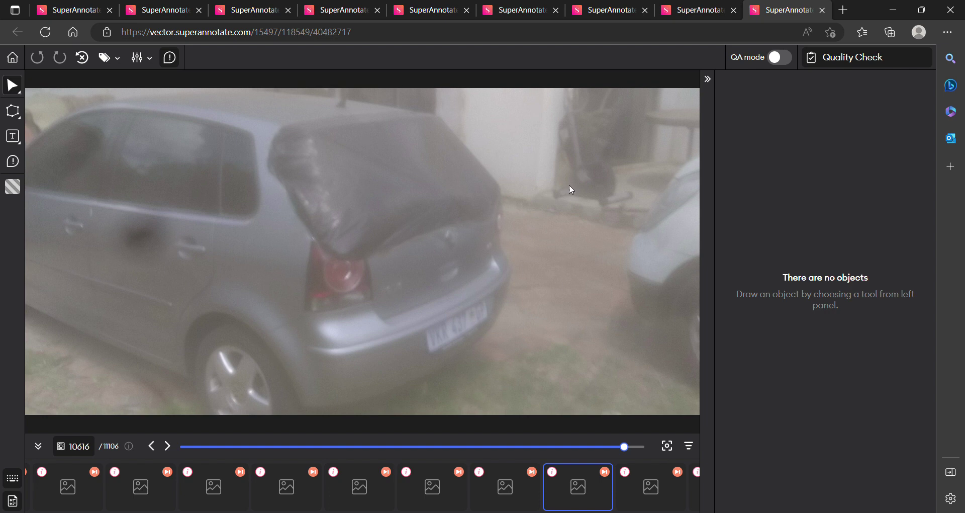
{"action": "left_click", "coordinate": [168, 446]}
{"action": "left_click", "coordinate": [168, 446]}
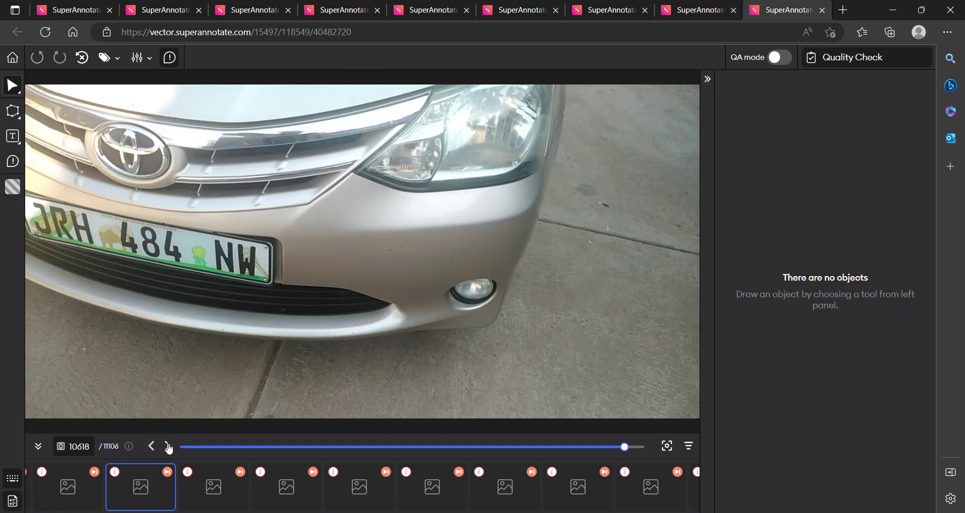
{"action": "left_click", "coordinate": [167, 446]}
{"action": "left_click", "coordinate": [167, 445]}
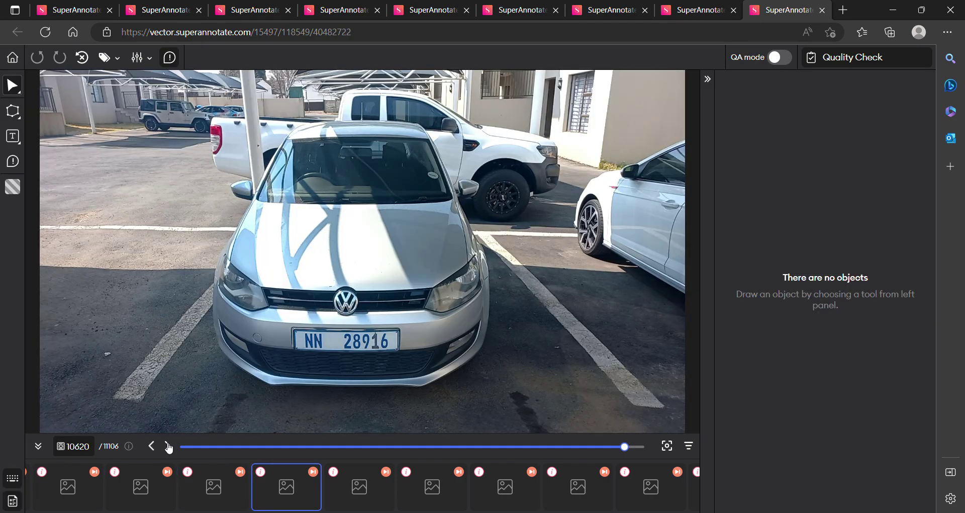
{"action": "left_click", "coordinate": [167, 446]}
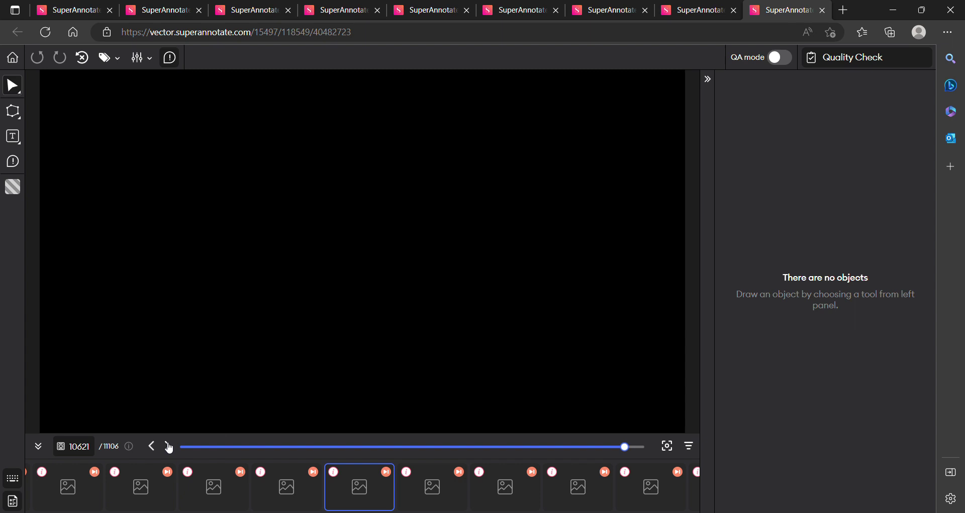
{"action": "left_click", "coordinate": [169, 446]}
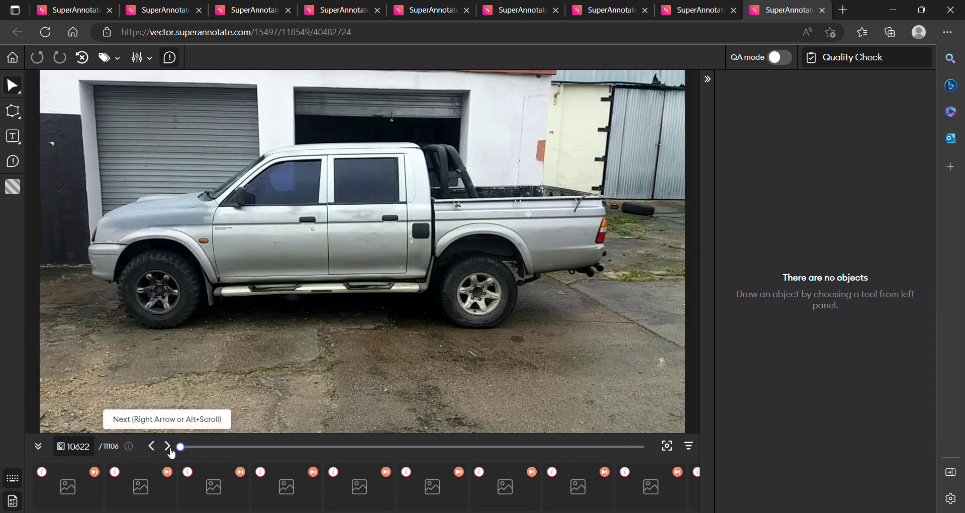
{"action": "left_click", "coordinate": [168, 446]}
{"action": "left_click", "coordinate": [168, 446]}
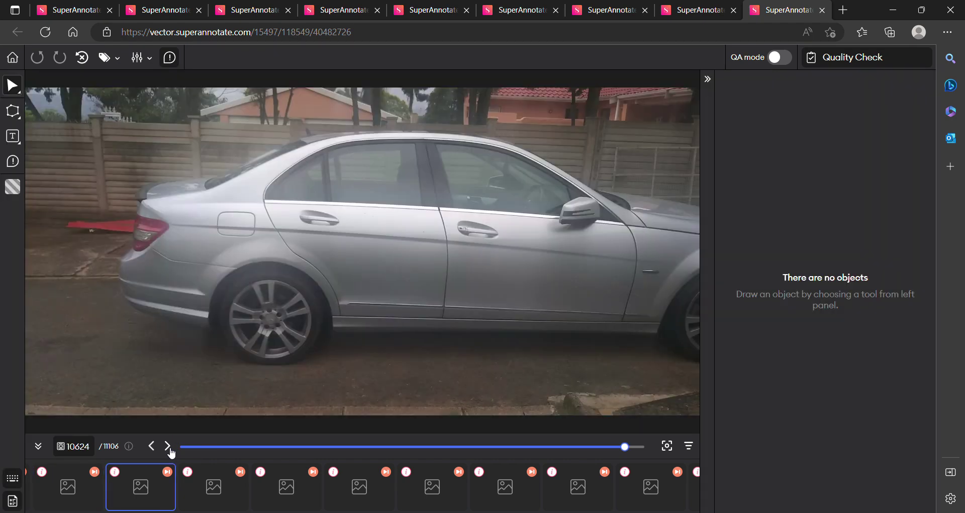
{"action": "left_click", "coordinate": [168, 446]}
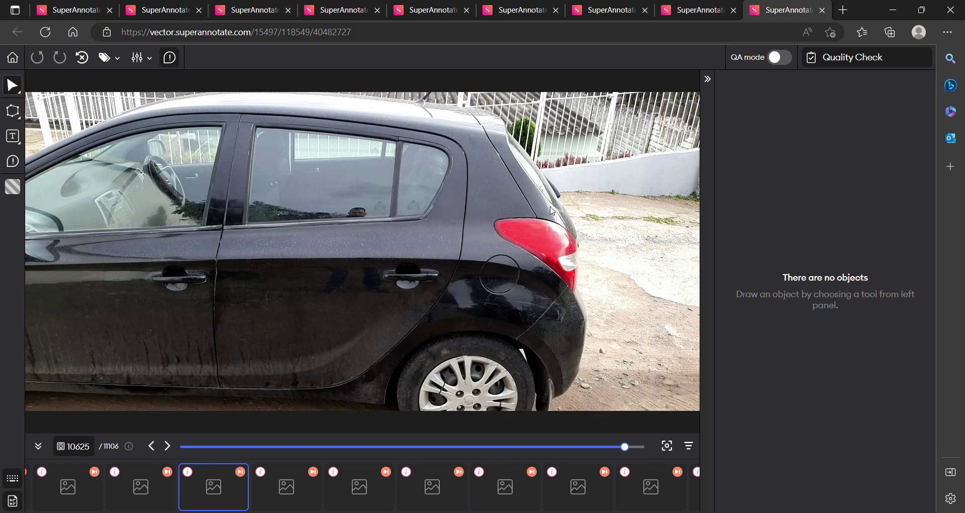